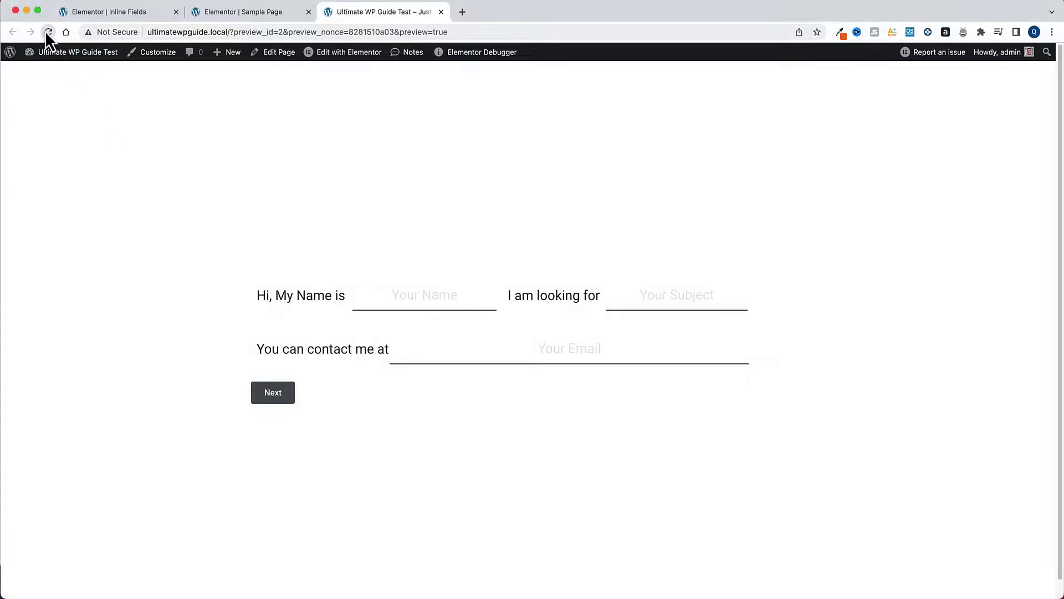
Reload the preview, enter a name, subject 'Something' and a contact e-mail, then advance to step two.
{"action": "left_click", "coordinate": [48, 32]}
{"action": "left_click", "coordinate": [445, 301]}
{"action": "type", "text": "Pieter"}
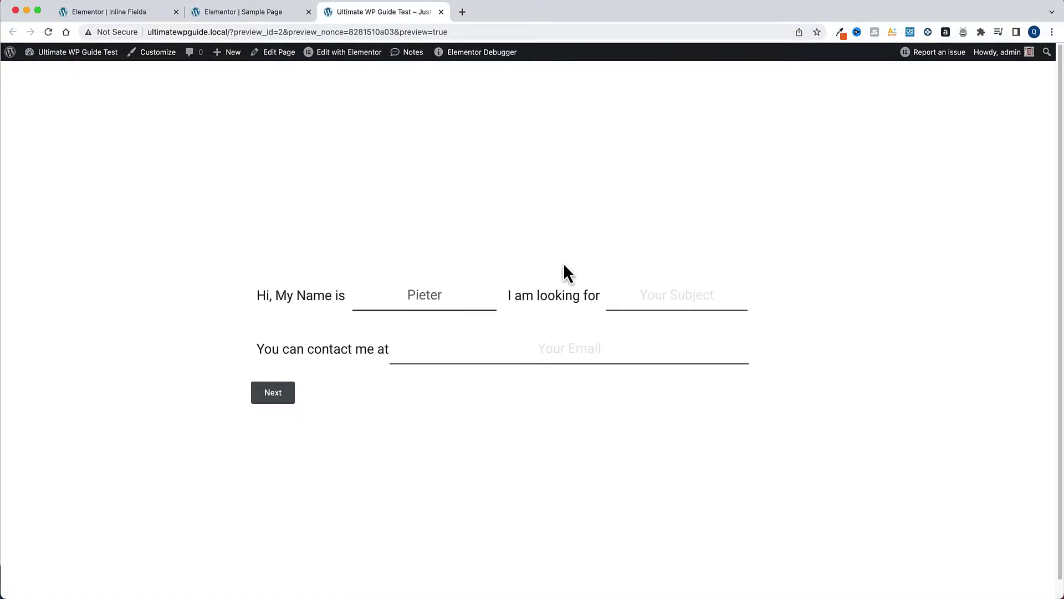
{"action": "key", "text": "Tab"}
{"action": "type", "text": "Something"}
{"action": "left_click", "coordinate": [611, 345]}
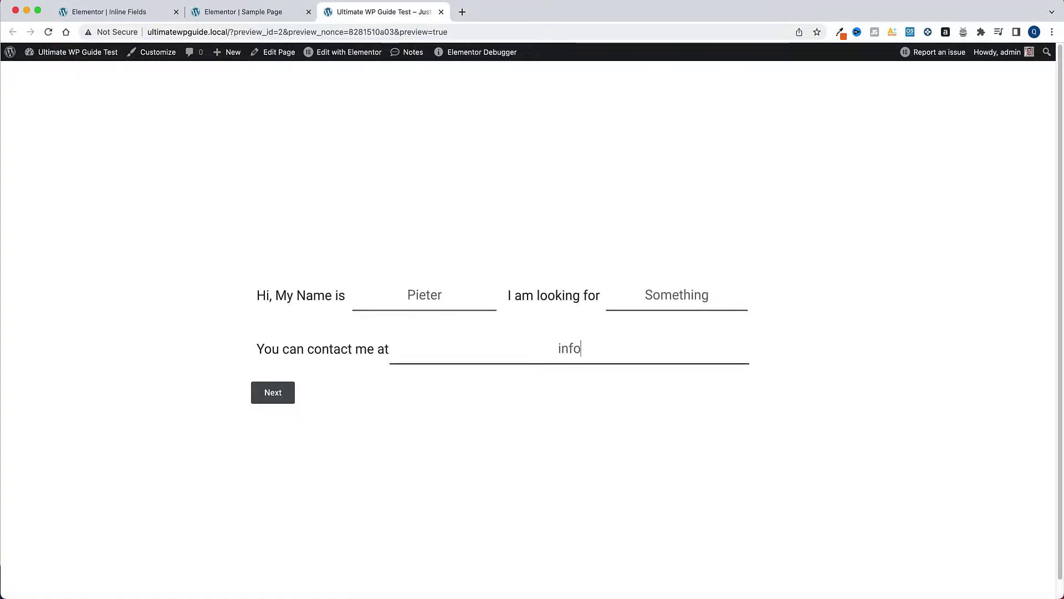
{"action": "key", "text": "Return"}
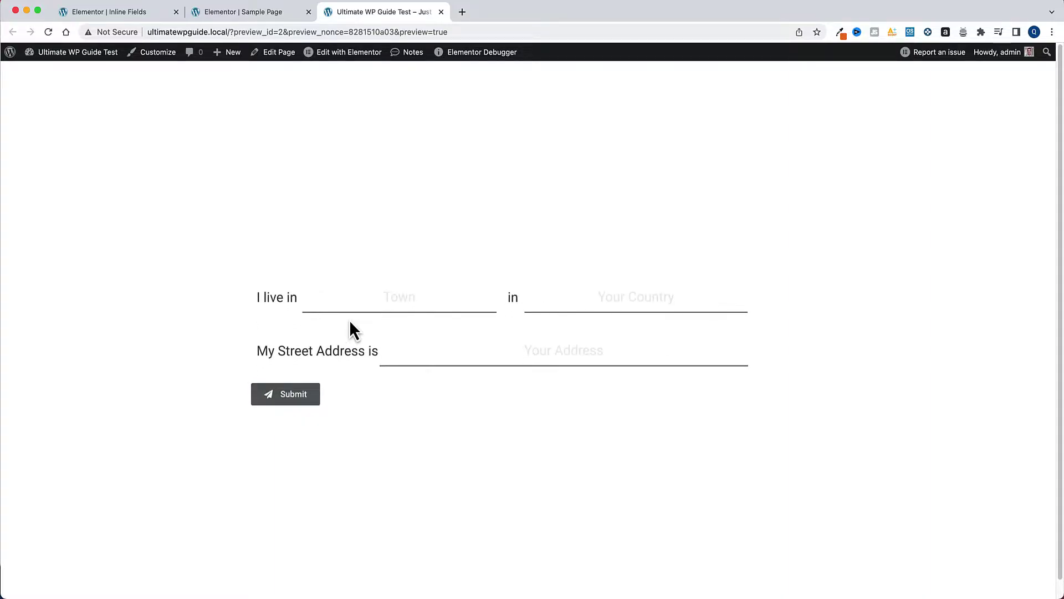
Fill Town 'Dubai', Country 'UAE' and Street Address 'Somewhere in the Desert', correcting 'teh'.
{"action": "type", "text": "Dubai"}
{"action": "left_click", "coordinate": [634, 297]}
{"action": "type", "text": "UAE"}
{"action": "left_click", "coordinate": [562, 355]}
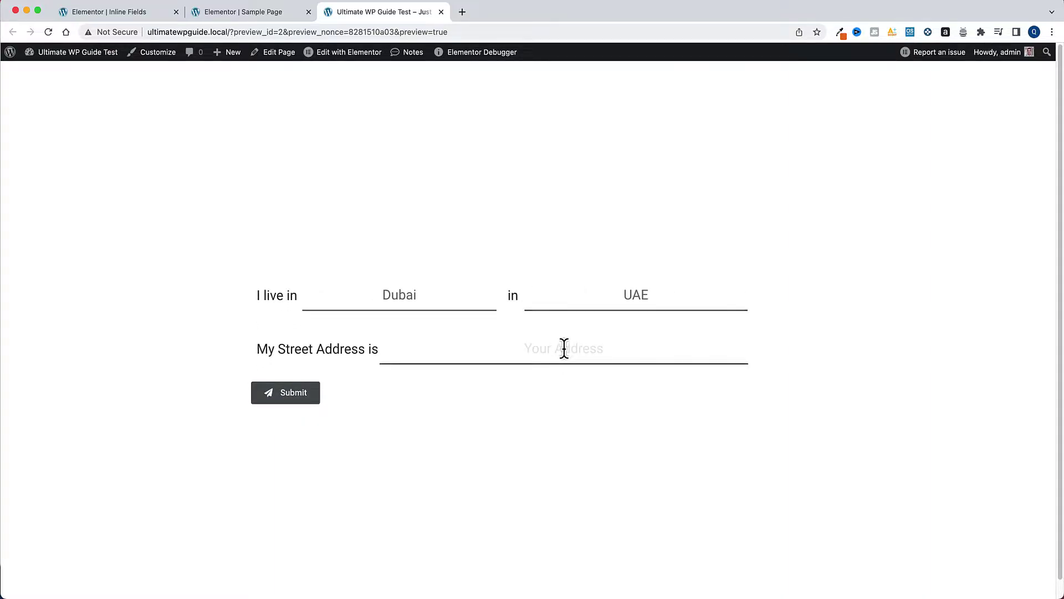
{"action": "type", "text": "Somewhere in teh Desert"}
{"action": "double_click", "coordinate": [585, 349]}
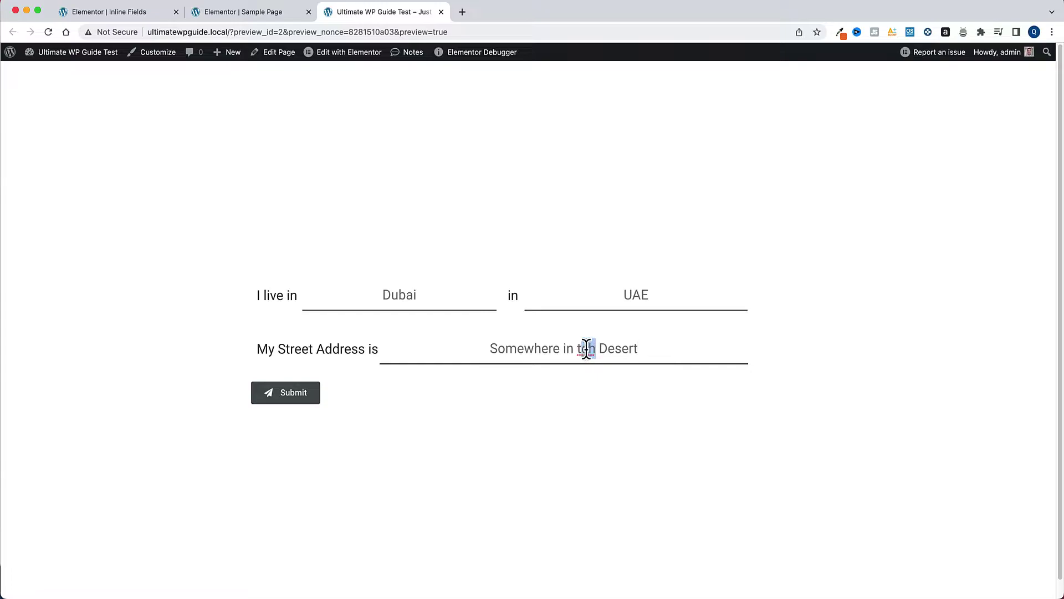
{"action": "type", "text": "the"}
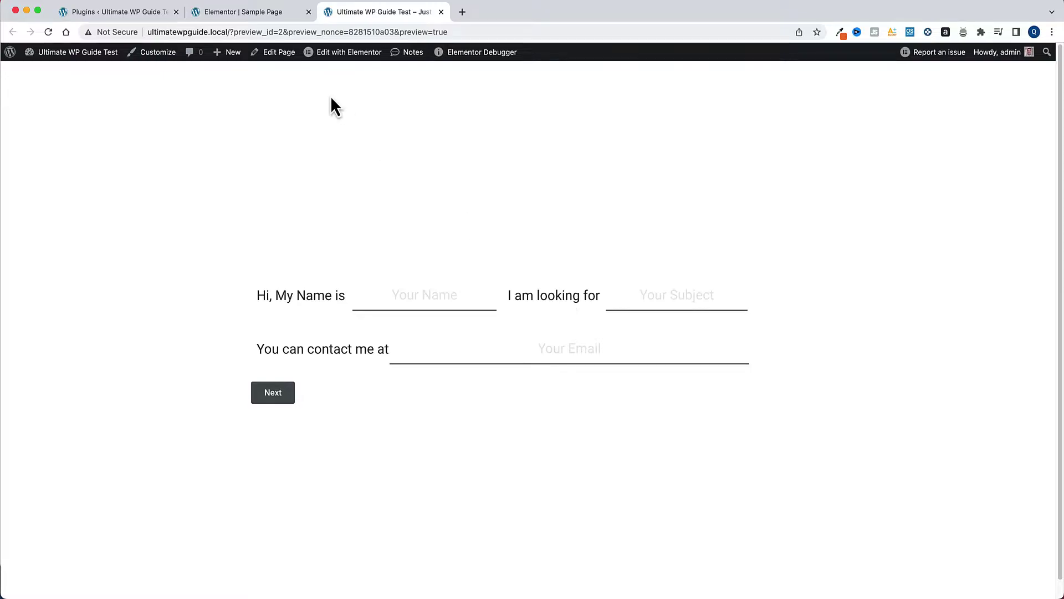
Visit the Sample Page editor, then go to the WordPress Plugins page listing the Piotnet Addons plugins.
{"action": "left_click", "coordinate": [277, 17]}
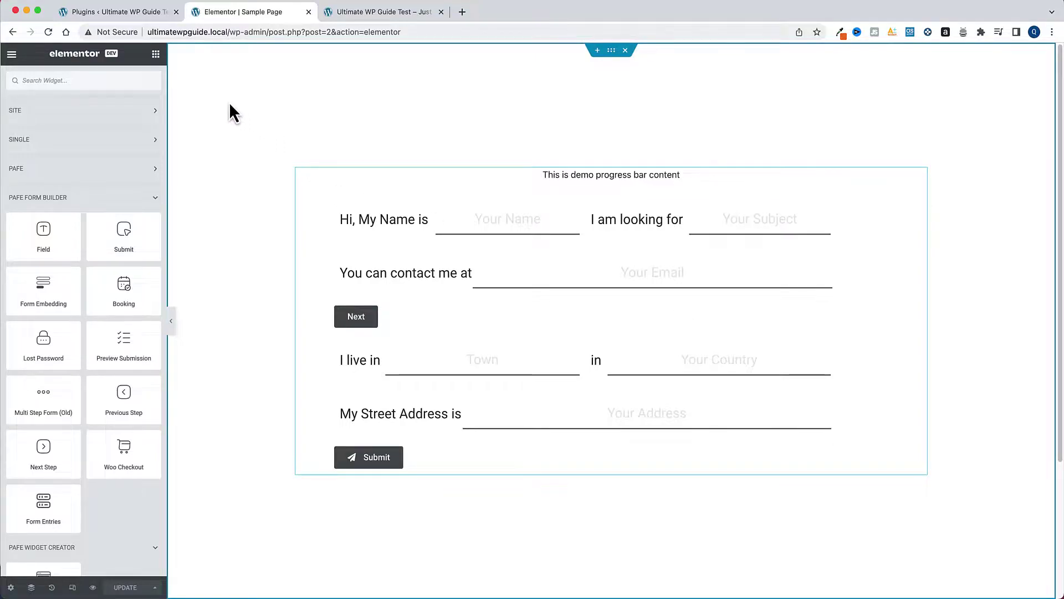
{"action": "left_click", "coordinate": [137, 10]}
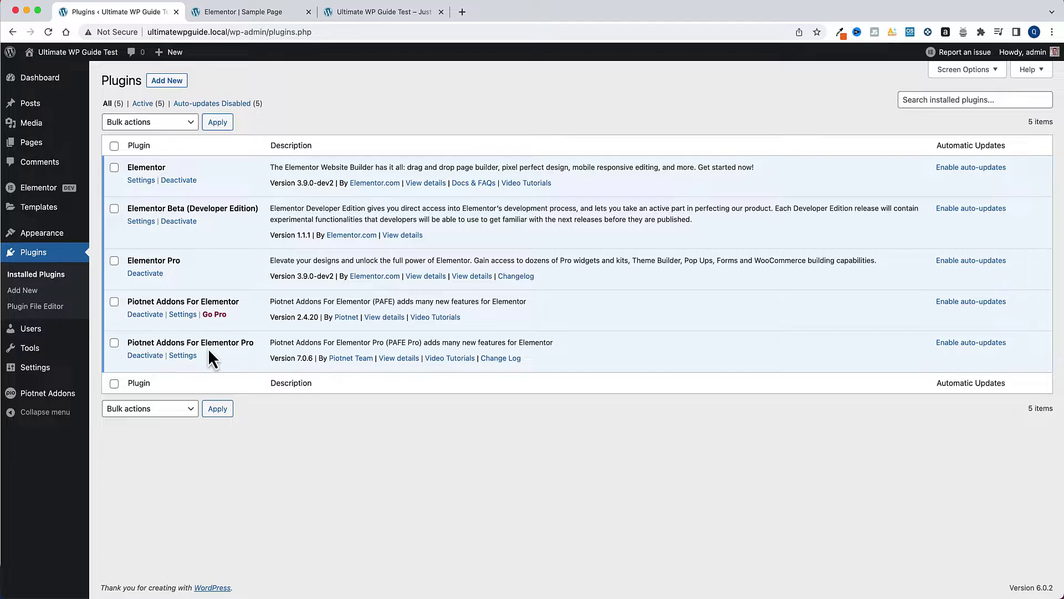
Check the Piotnet Addons Pro version, then open All Forms from the Piotnet Addons sidebar menu.
{"action": "double_click", "coordinate": [304, 358]}
{"action": "left_click", "coordinate": [345, 414]}
{"action": "mouse_move", "coordinate": [50, 399]}
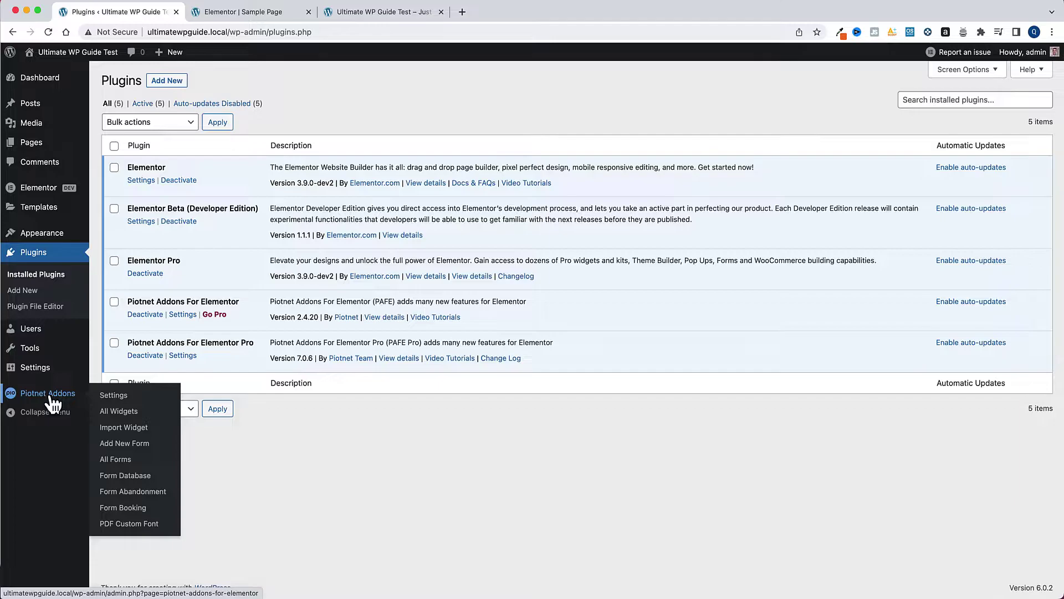
{"action": "left_click", "coordinate": [123, 462]}
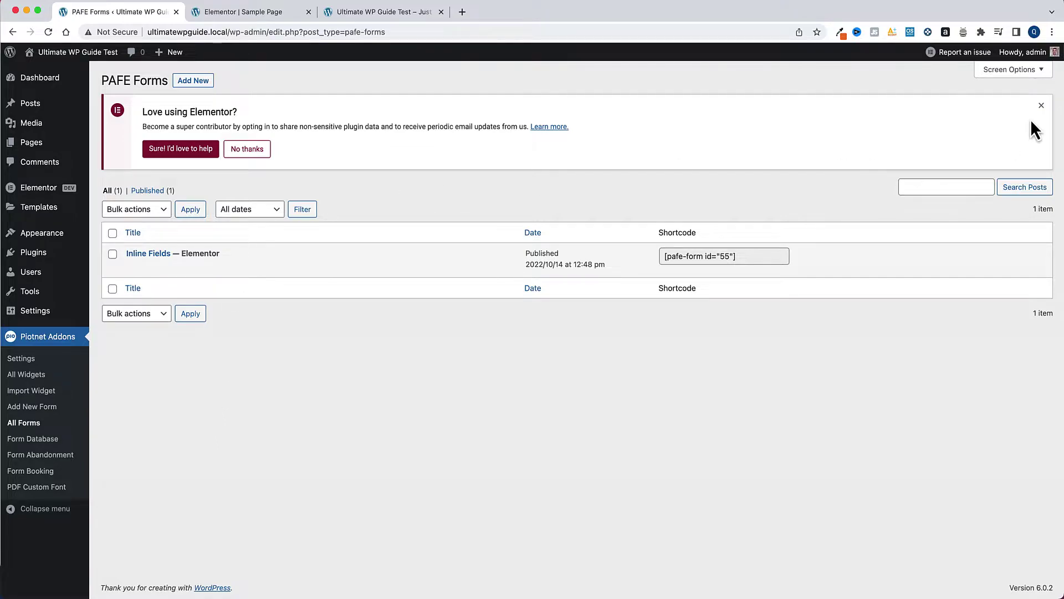
Dismiss the Elementor feedback notice, briefly view the editor, then start a new Piotnet form via Add New.
{"action": "left_click", "coordinate": [1041, 106]}
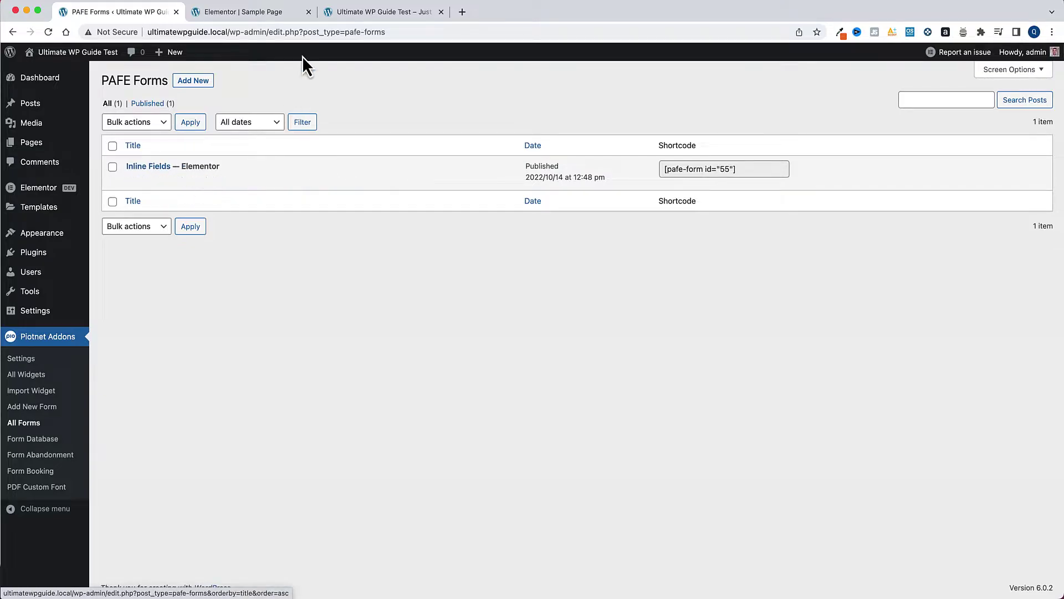
{"action": "left_click", "coordinate": [275, 14]}
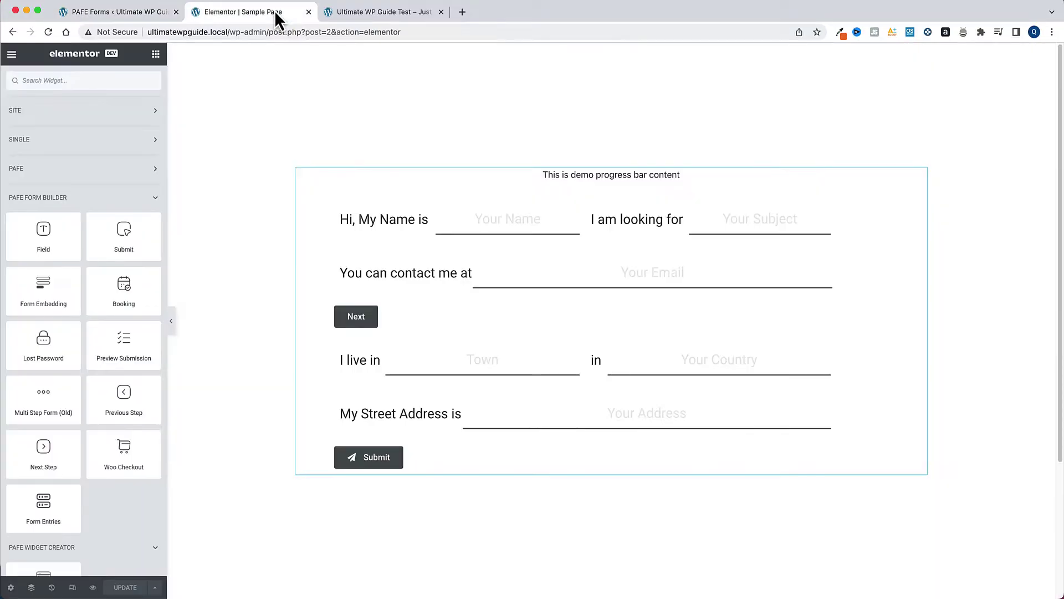
{"action": "left_click", "coordinate": [158, 14]}
{"action": "left_click", "coordinate": [198, 82]}
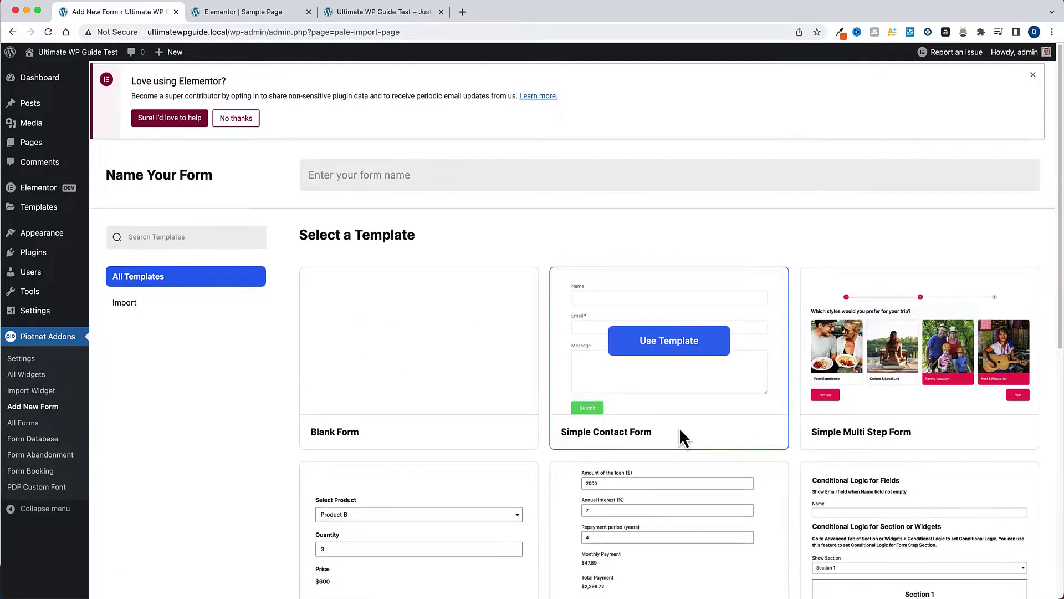
Browse the form templates including Inline Fields, then return to All Forms.
{"action": "scroll", "coordinate": [679, 427], "scroll_direction": "down", "scroll_amount": 5}
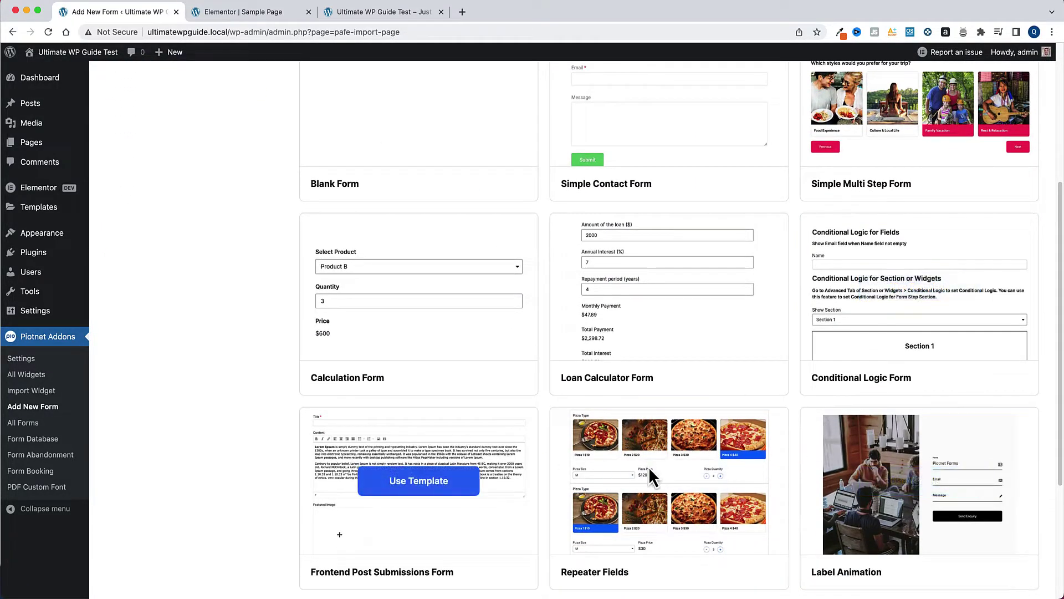
{"action": "scroll", "coordinate": [720, 444], "scroll_direction": "down", "scroll_amount": 4}
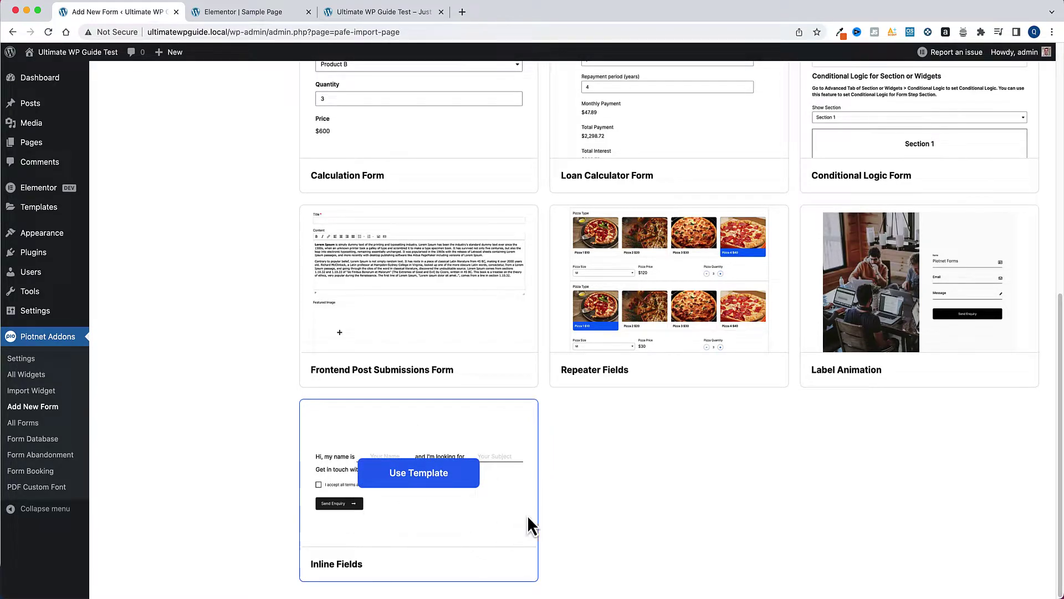
{"action": "scroll", "coordinate": [476, 517], "scroll_direction": "up", "scroll_amount": 10}
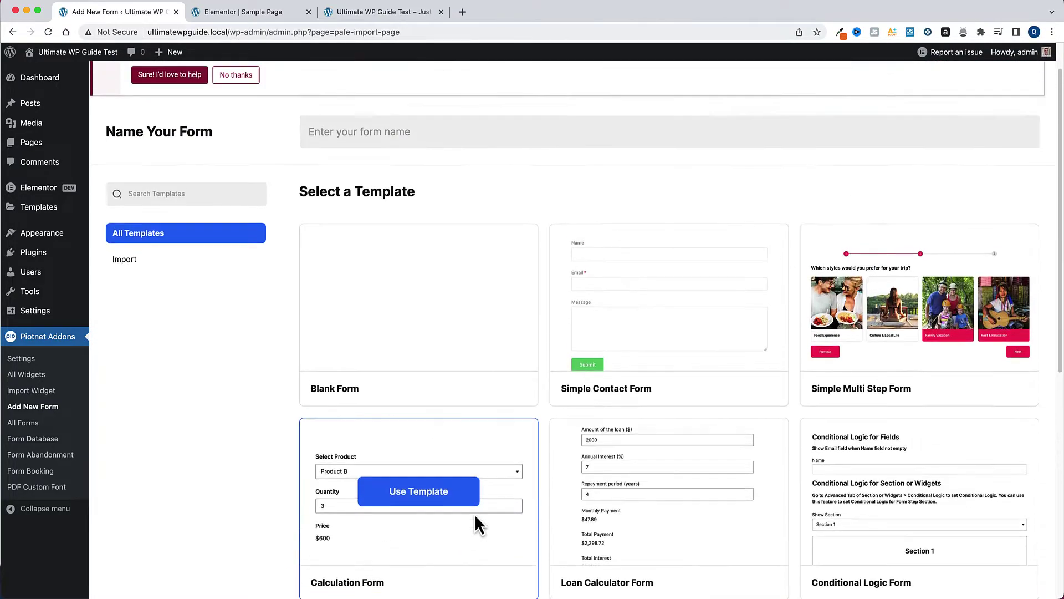
{"action": "left_click", "coordinate": [25, 424]}
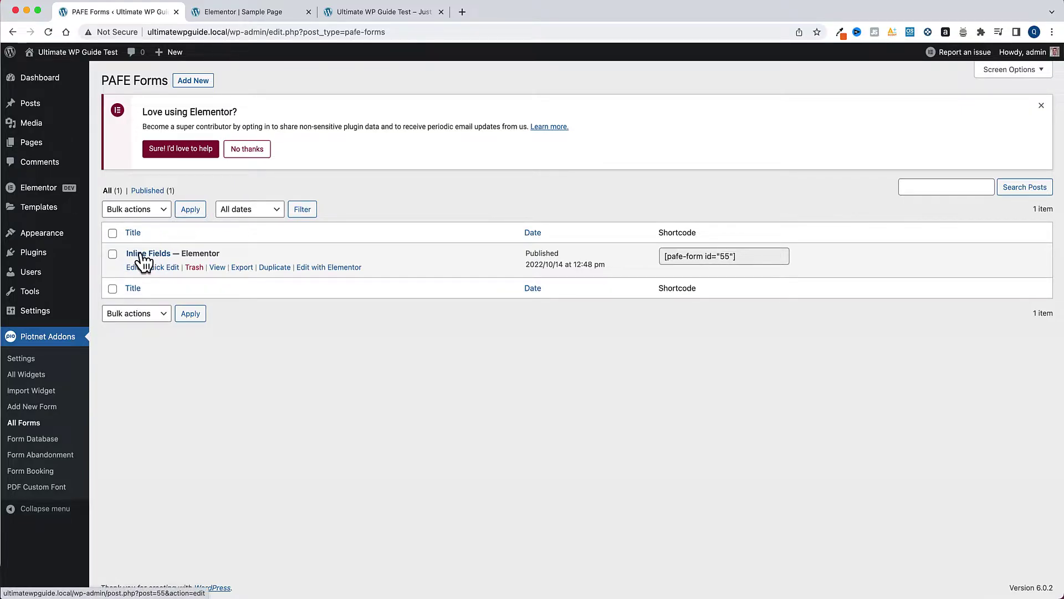
Open the Inline Fields form (shortcode id 55) with Edit with Elementor.
{"action": "left_click", "coordinate": [326, 268]}
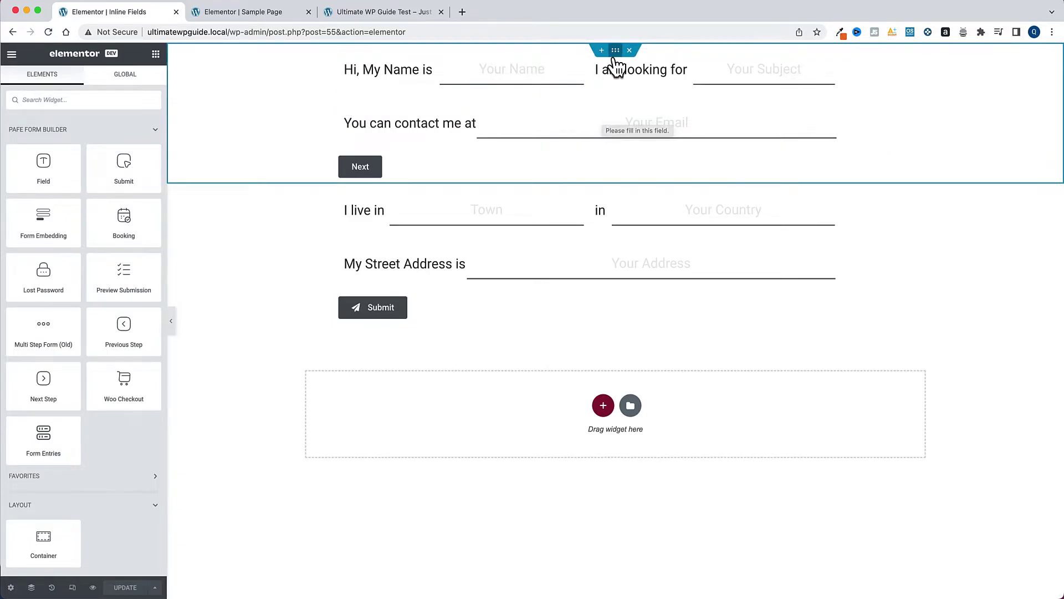
Select the 'Hi, My Name is' field to show its Text type, ID name, width 40 settings.
{"action": "left_click", "coordinate": [578, 76]}
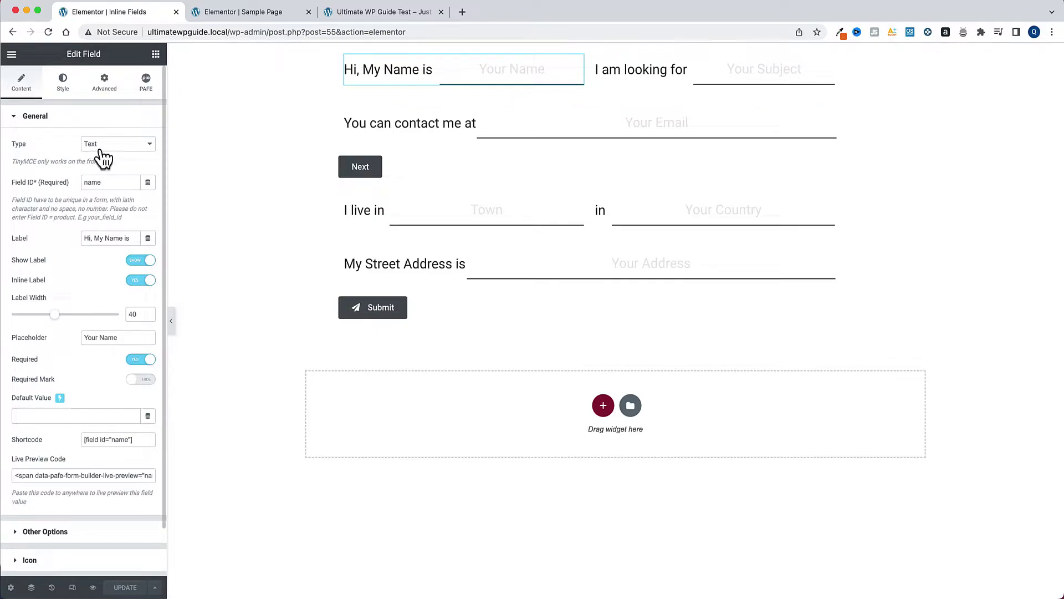
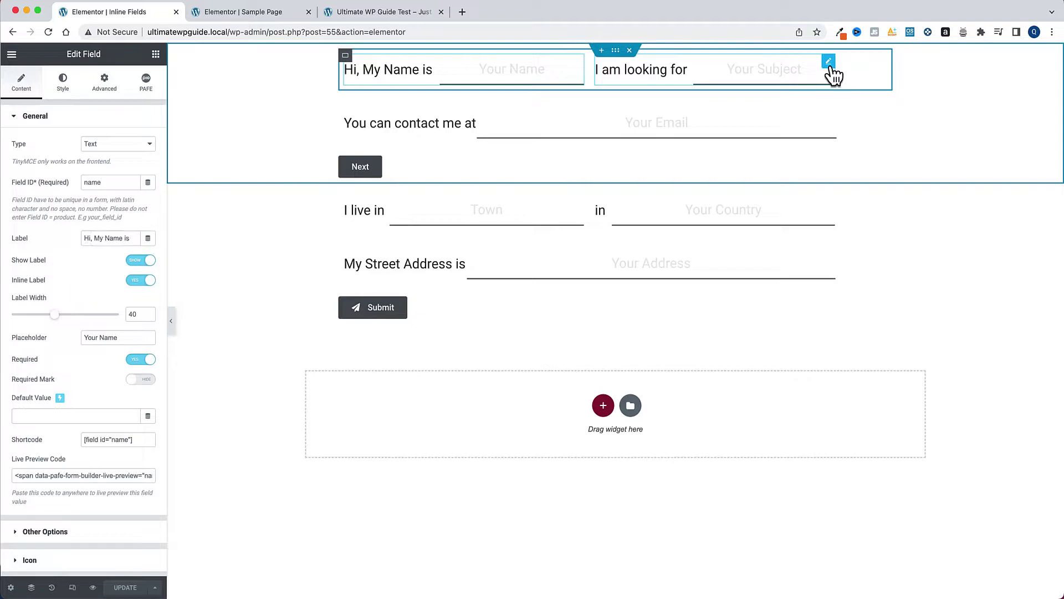
Open the settings of the 'I am looking for' field.
{"action": "left_click", "coordinate": [828, 63]}
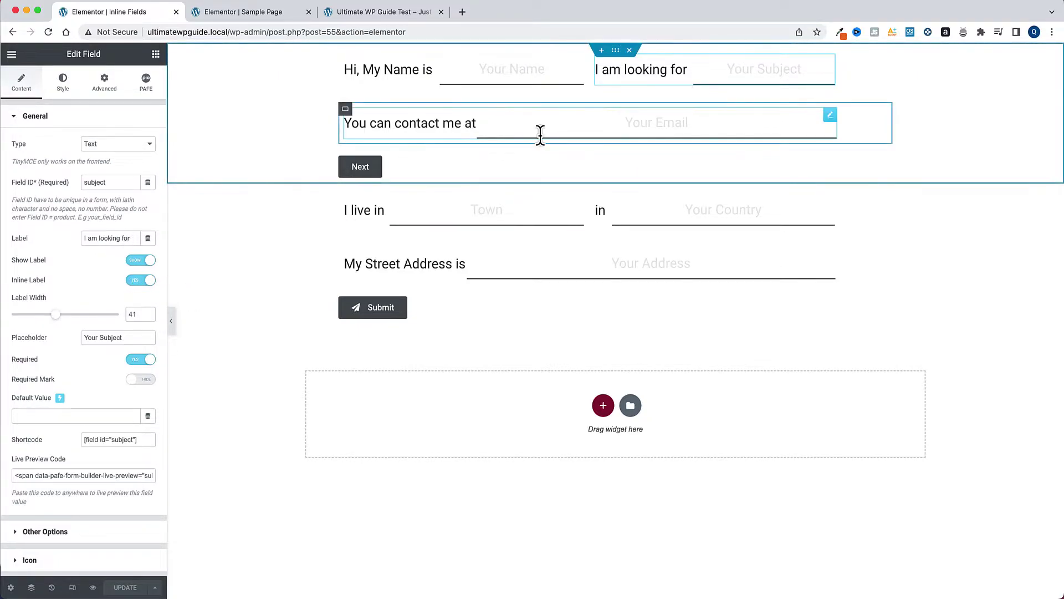
Check the email, street address, Next and Submit settings, then select the first form container.
{"action": "left_click", "coordinate": [829, 121]}
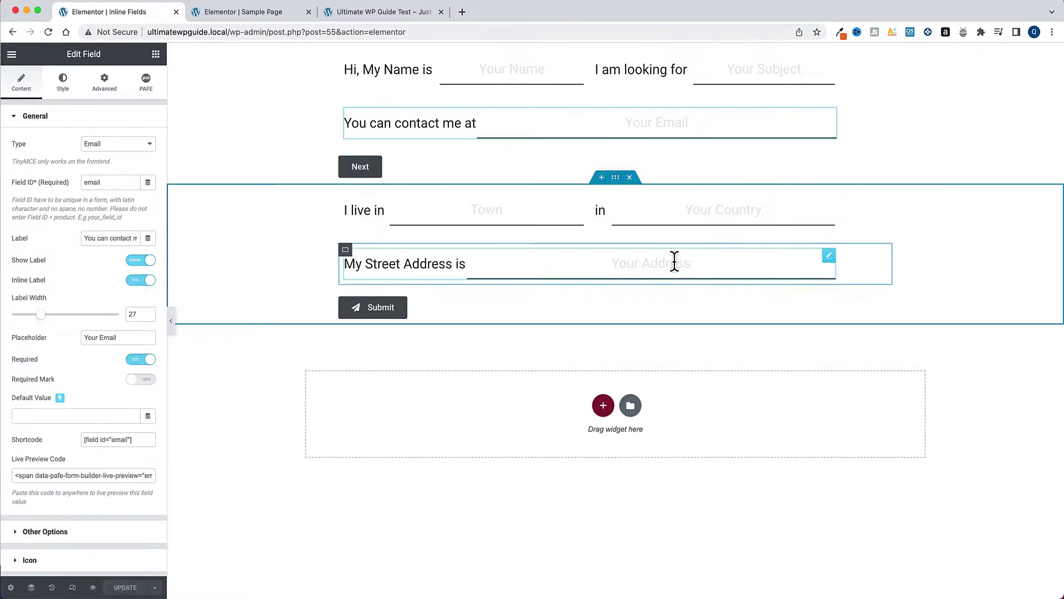
{"action": "left_click", "coordinate": [829, 257]}
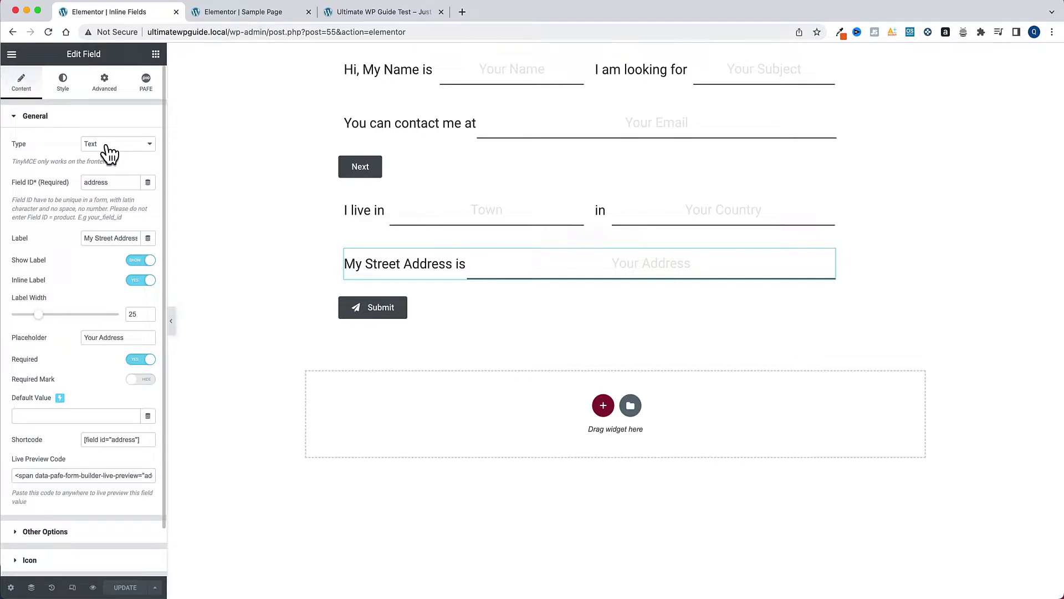
{"action": "left_click", "coordinate": [378, 171]}
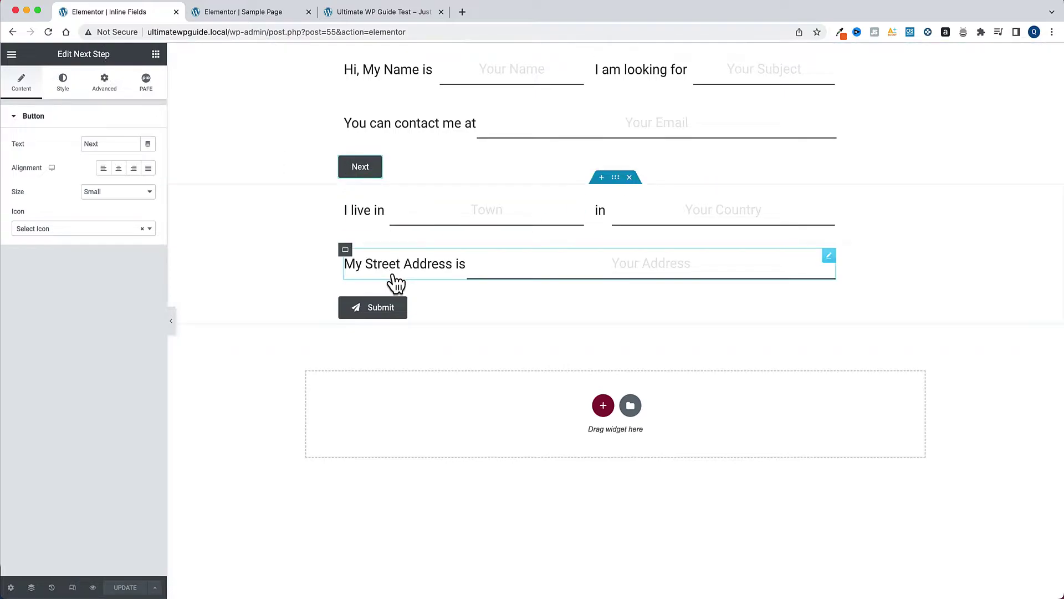
{"action": "left_click", "coordinate": [399, 307]}
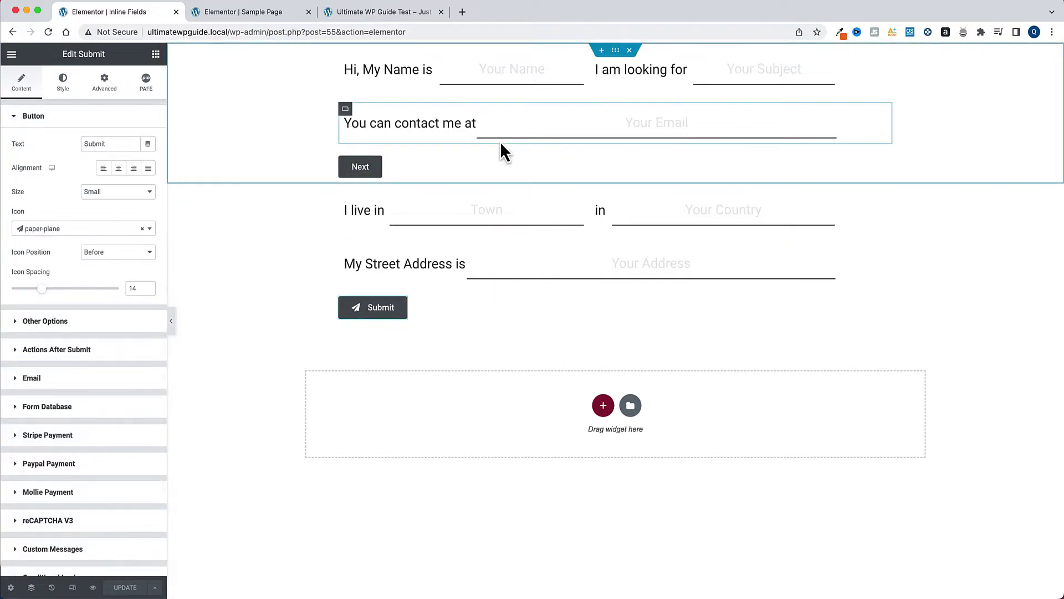
{"action": "left_click", "coordinate": [616, 50]}
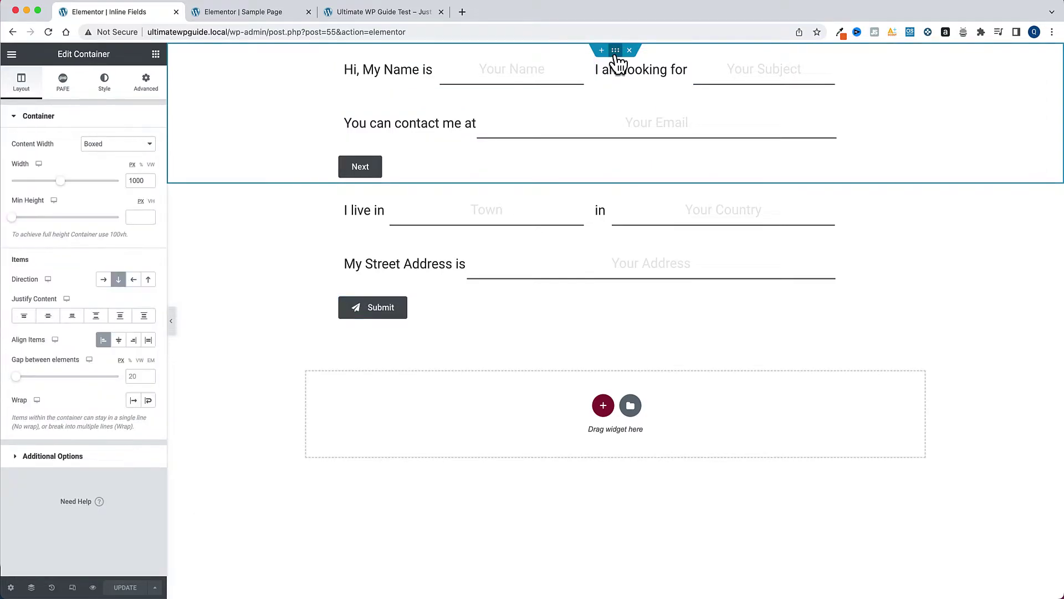
Enable PAFE Multi Step Form on the first container, keeping the step title Step 1.
{"action": "left_click", "coordinate": [62, 82]}
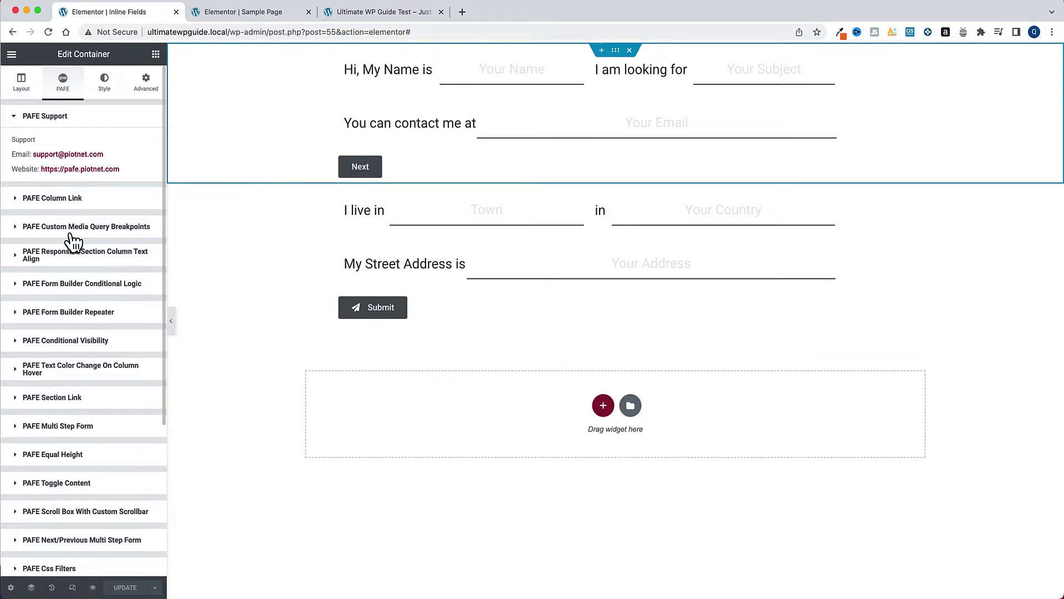
{"action": "scroll", "coordinate": [103, 374], "scroll_direction": "down", "scroll_amount": 3}
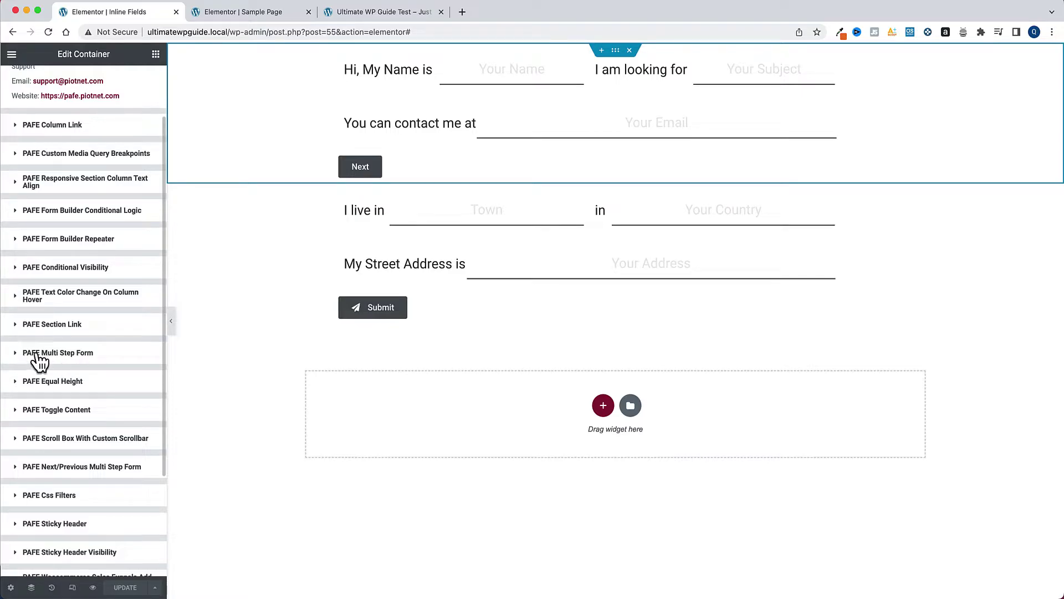
{"action": "left_click", "coordinate": [17, 358]}
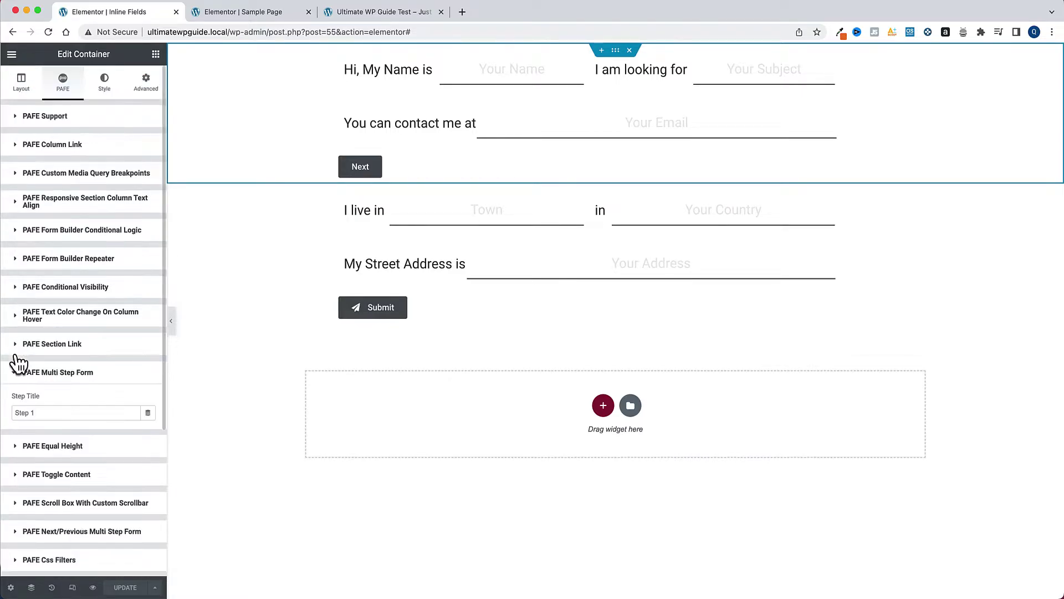
{"action": "left_click_drag", "start_coordinate": [36, 413], "coordinate": [8, 425]}
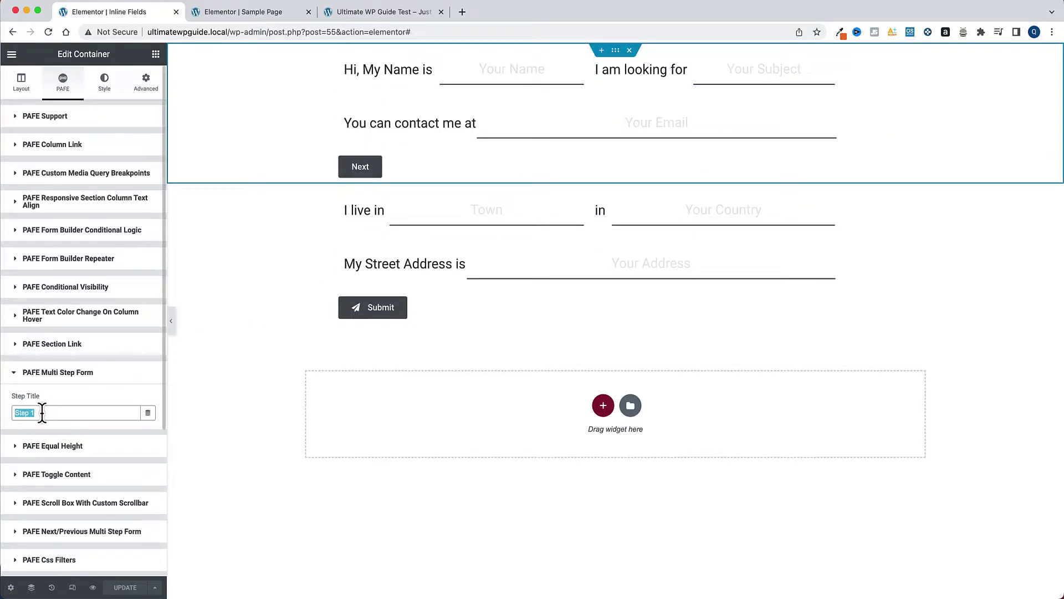
Make the second container a multi-step step titled Step 2, then recheck the first's Step 1.
{"action": "left_click", "coordinate": [616, 178]}
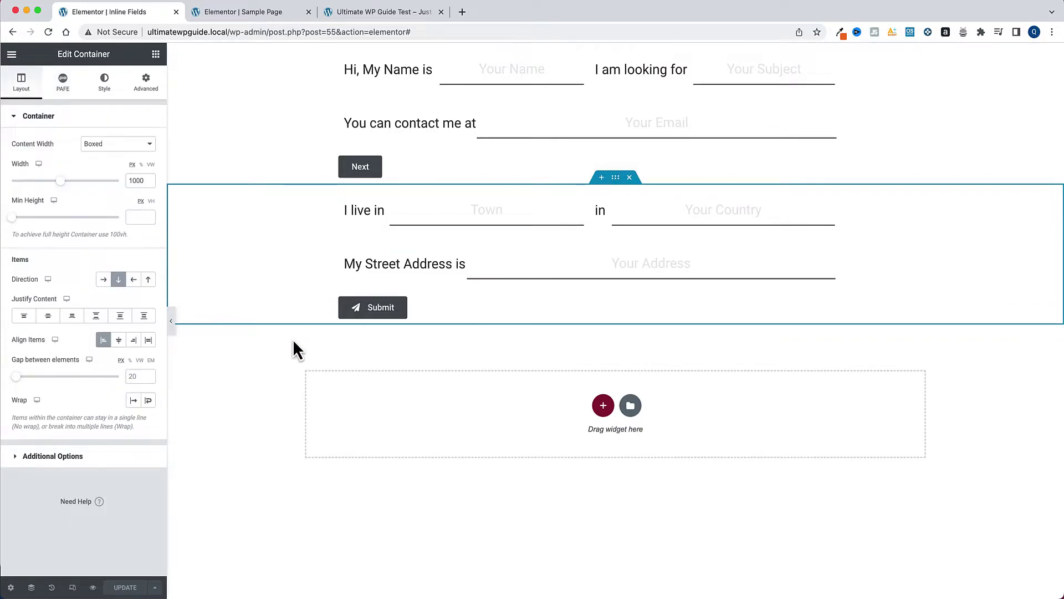
{"action": "left_click", "coordinate": [62, 83]}
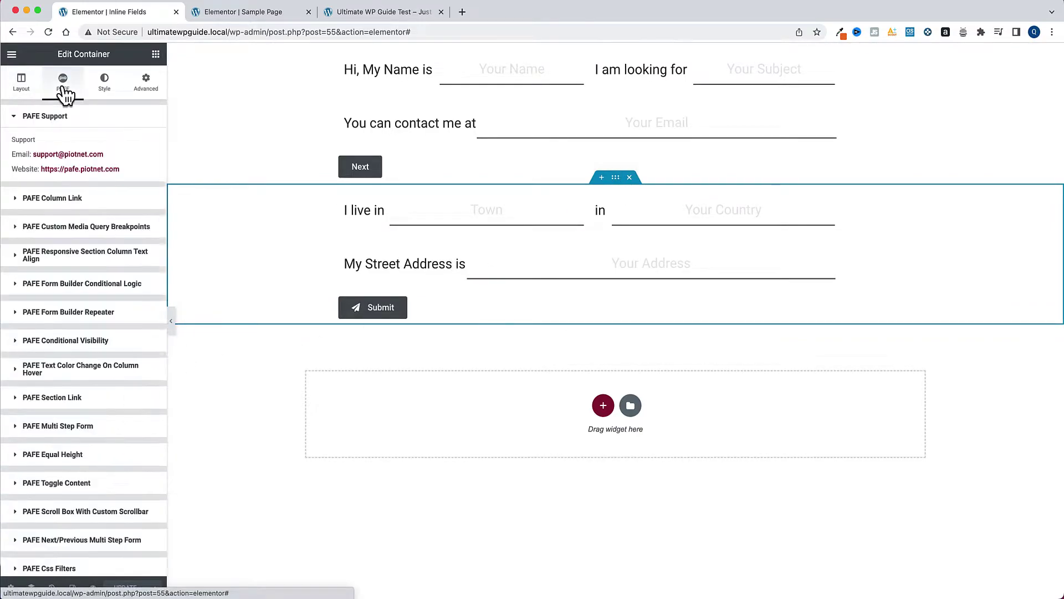
{"action": "left_click", "coordinate": [73, 426]}
{"action": "left_click", "coordinate": [37, 413]}
{"action": "key", "text": "BackSpace"}
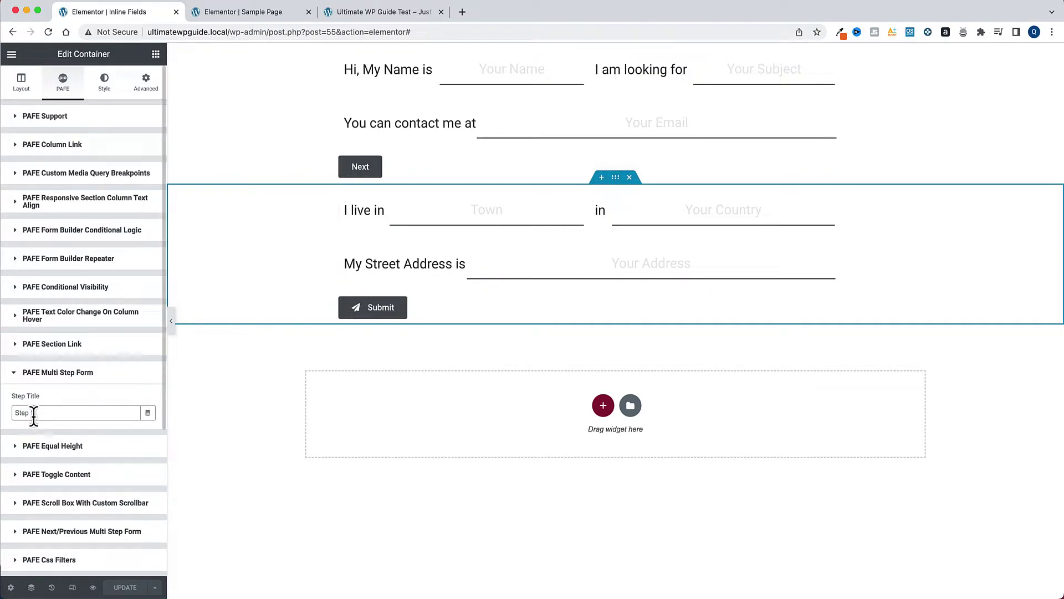
{"action": "type", "text": "2"}
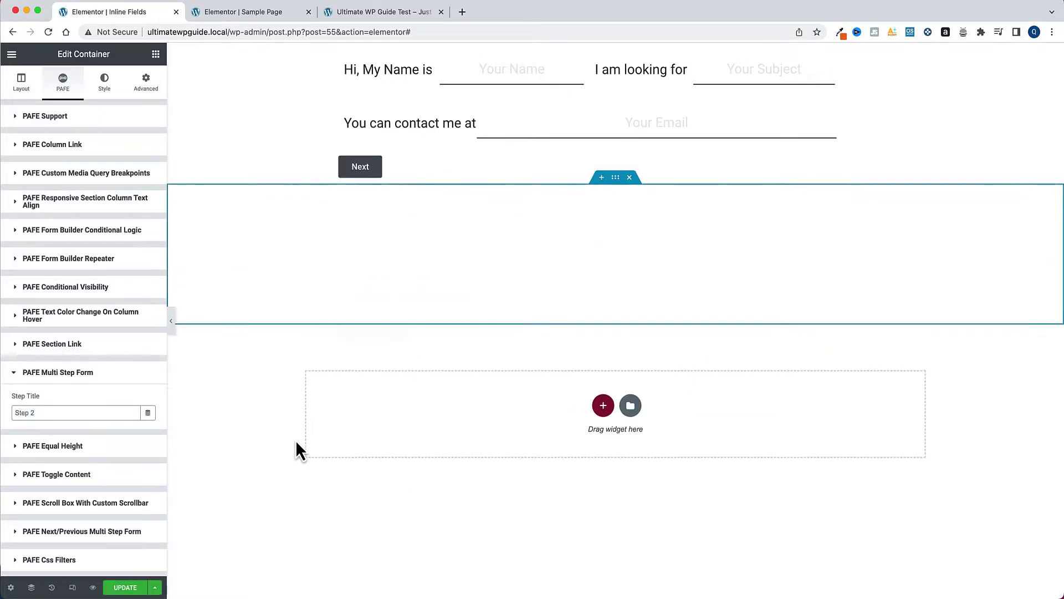
{"action": "left_click", "coordinate": [616, 51]}
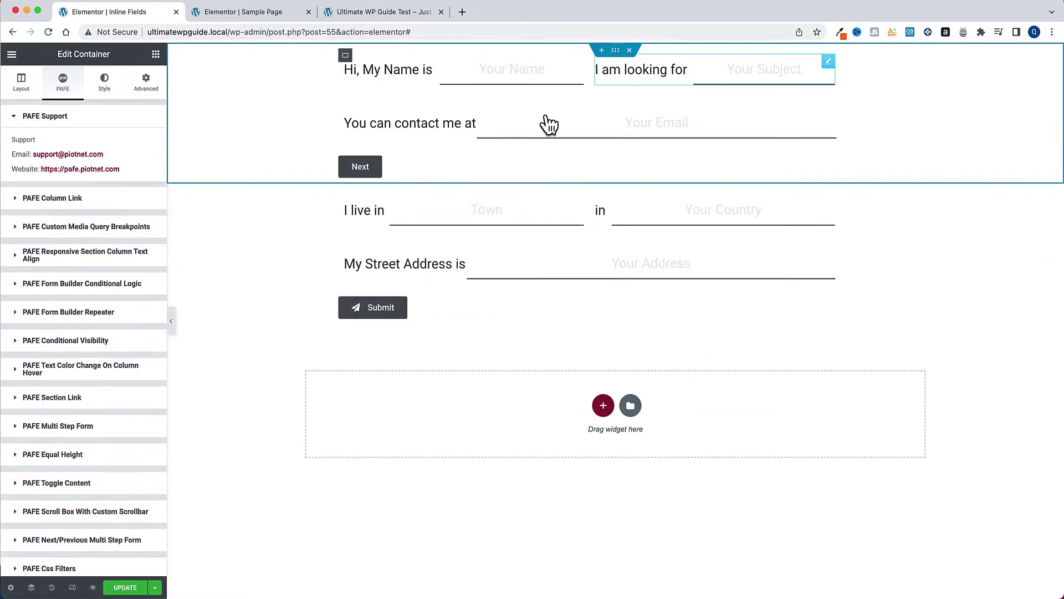
{"action": "left_click", "coordinate": [88, 424]}
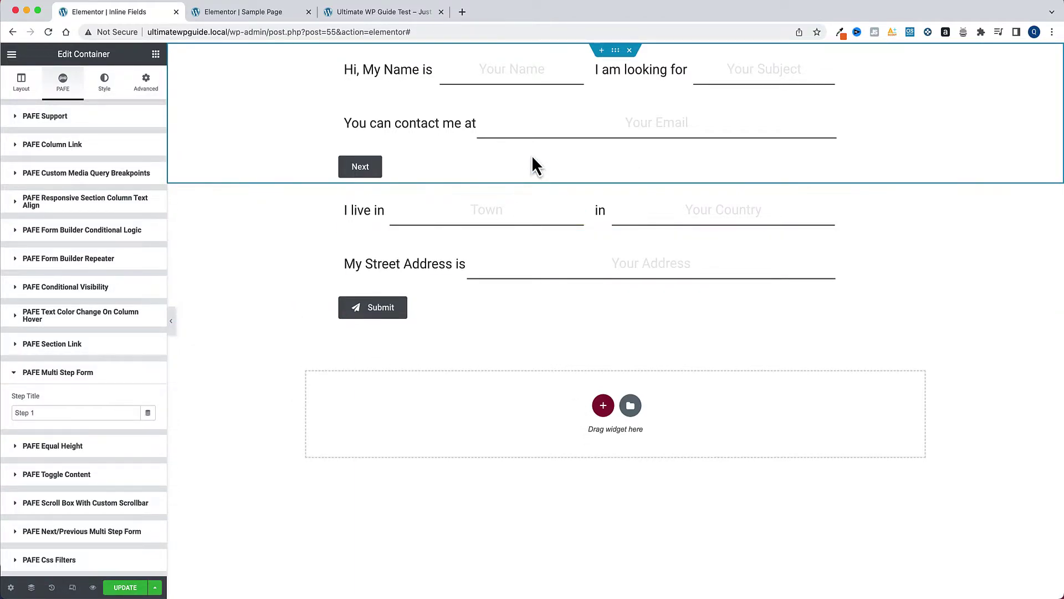
Confirm the Next button's PAFE Next/Previous Multi Step Form is enabled with action Next.
{"action": "left_click", "coordinate": [381, 173]}
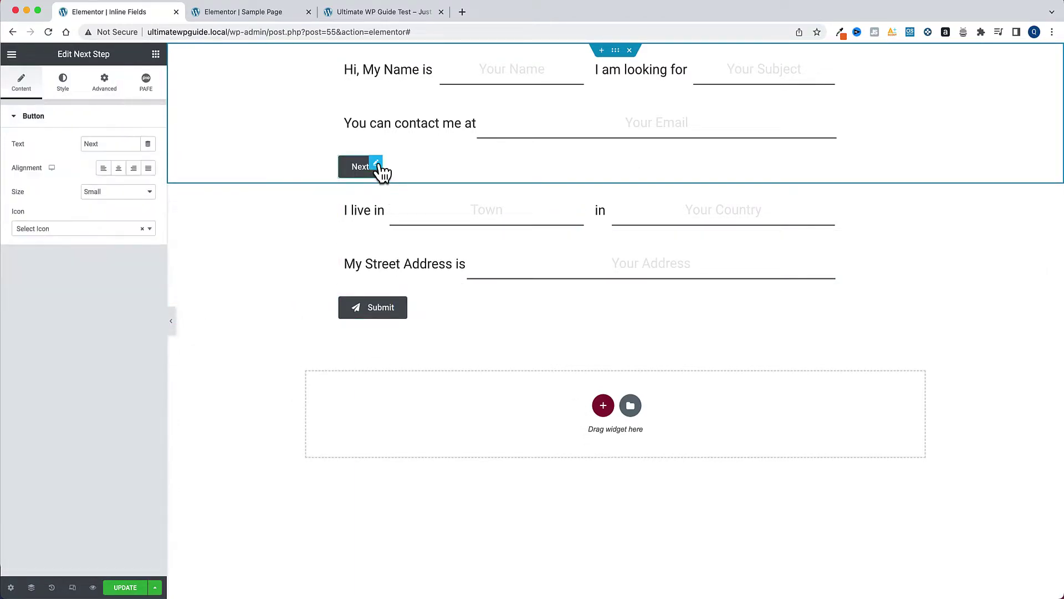
{"action": "left_click", "coordinate": [158, 85]}
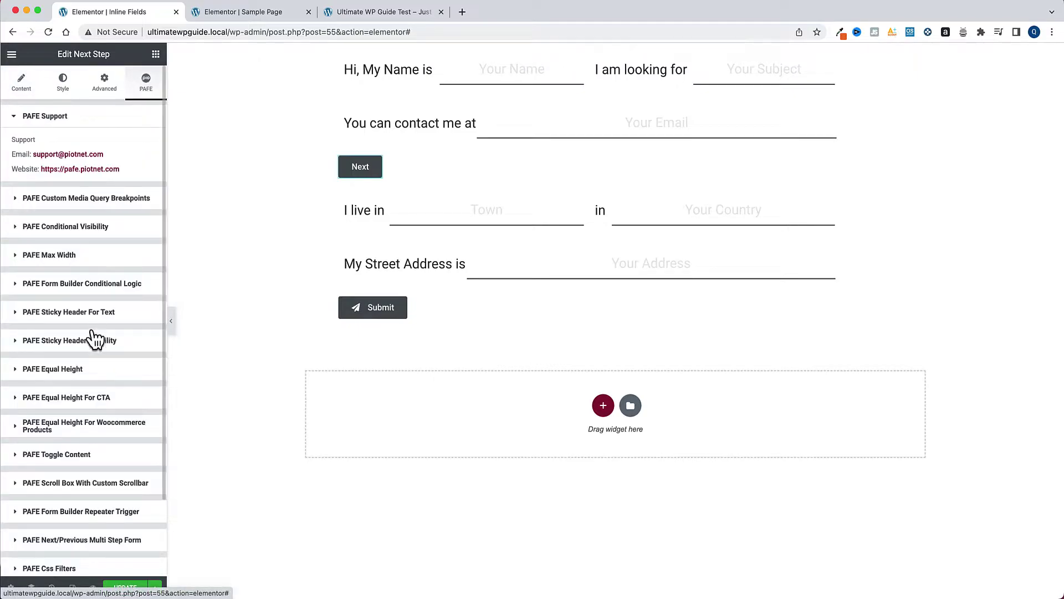
{"action": "scroll", "coordinate": [98, 350], "scroll_direction": "down", "scroll_amount": 3}
{"action": "left_click", "coordinate": [95, 449]}
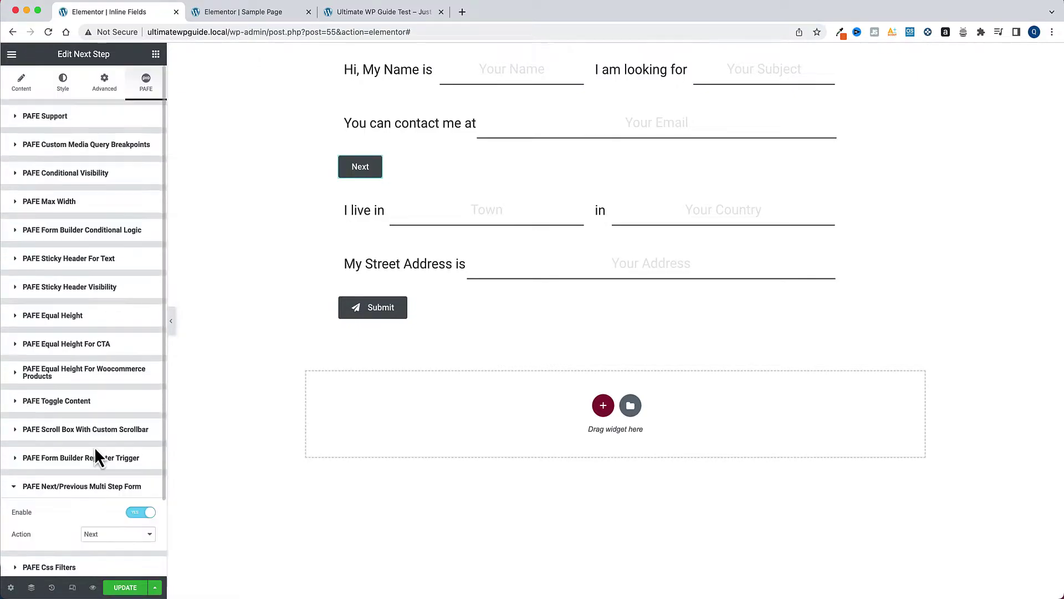
{"action": "scroll", "coordinate": [93, 454], "scroll_direction": "down", "scroll_amount": 2}
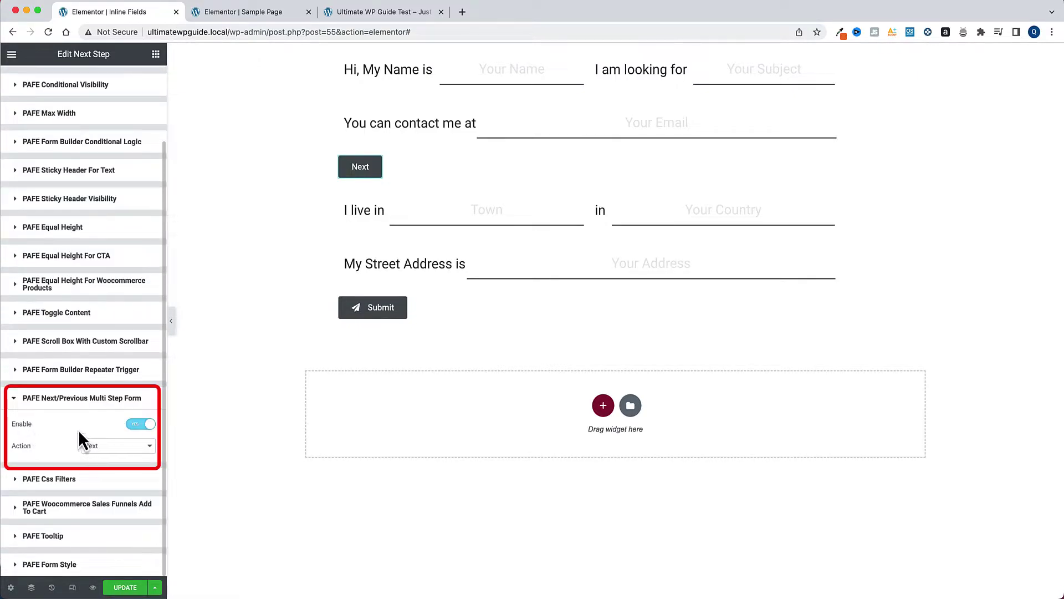
{"action": "left_click", "coordinate": [111, 446]}
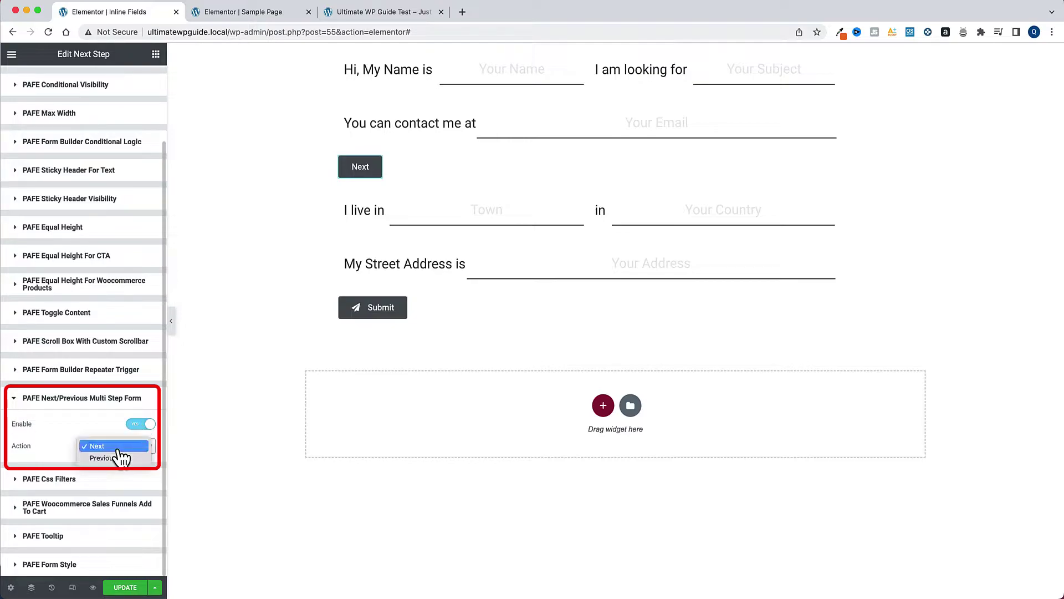
{"action": "left_click", "coordinate": [58, 454]}
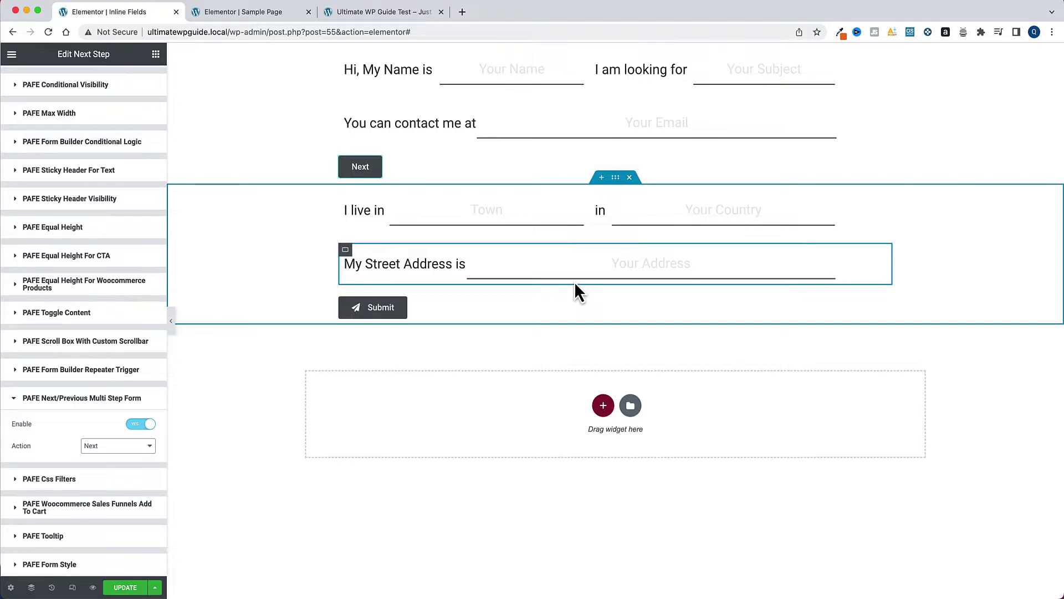
{"action": "left_click", "coordinate": [403, 312]}
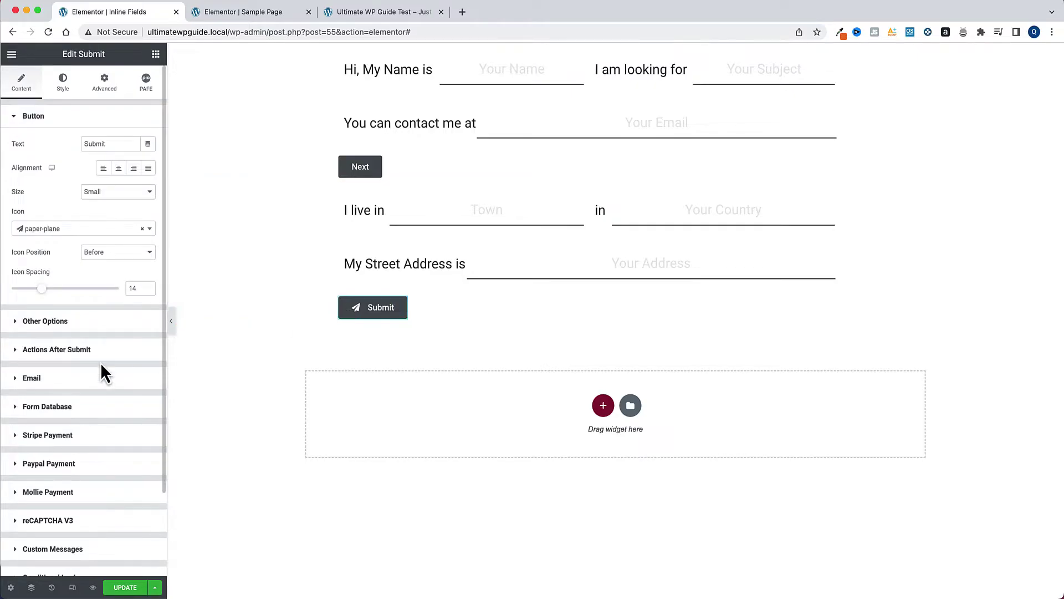
Keep Email as the Submit button's only action after submit.
{"action": "left_click", "coordinate": [64, 323]}
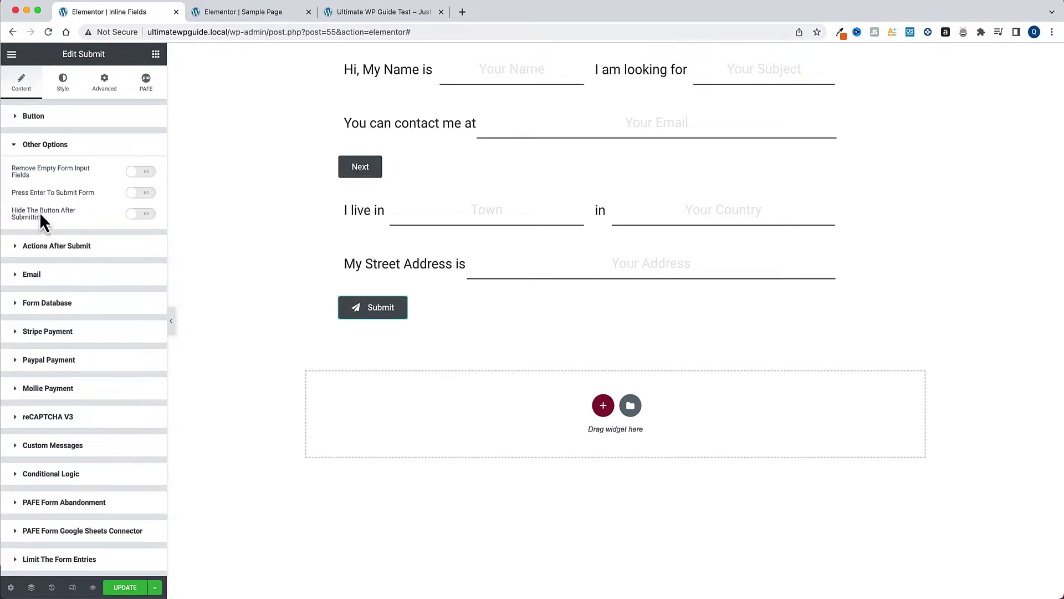
{"action": "left_click", "coordinate": [103, 252]}
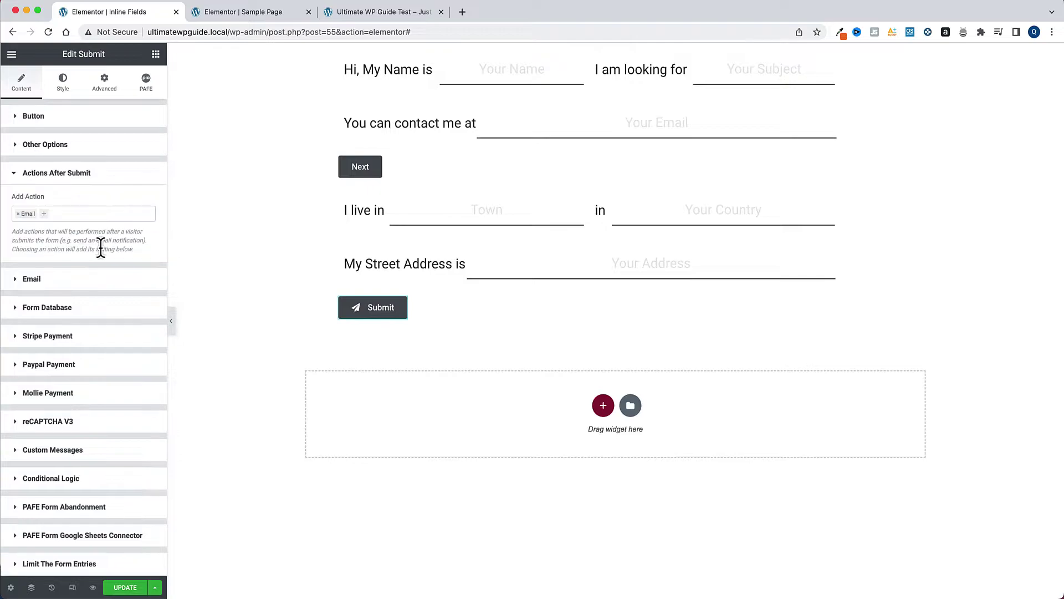
{"action": "left_click", "coordinate": [40, 216]}
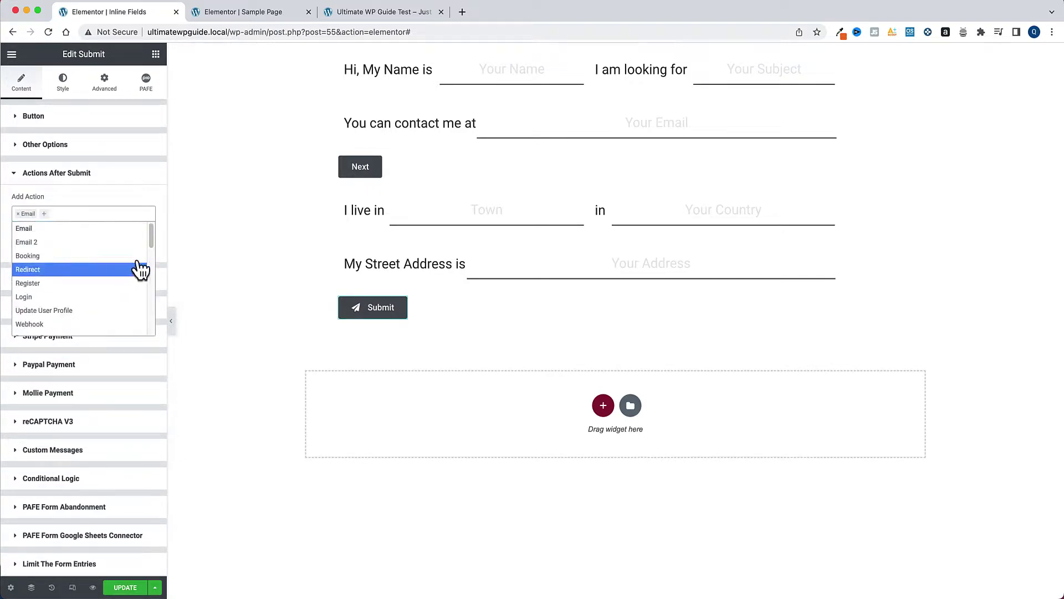
{"action": "left_click_drag", "start_coordinate": [152, 241], "coordinate": [154, 316]}
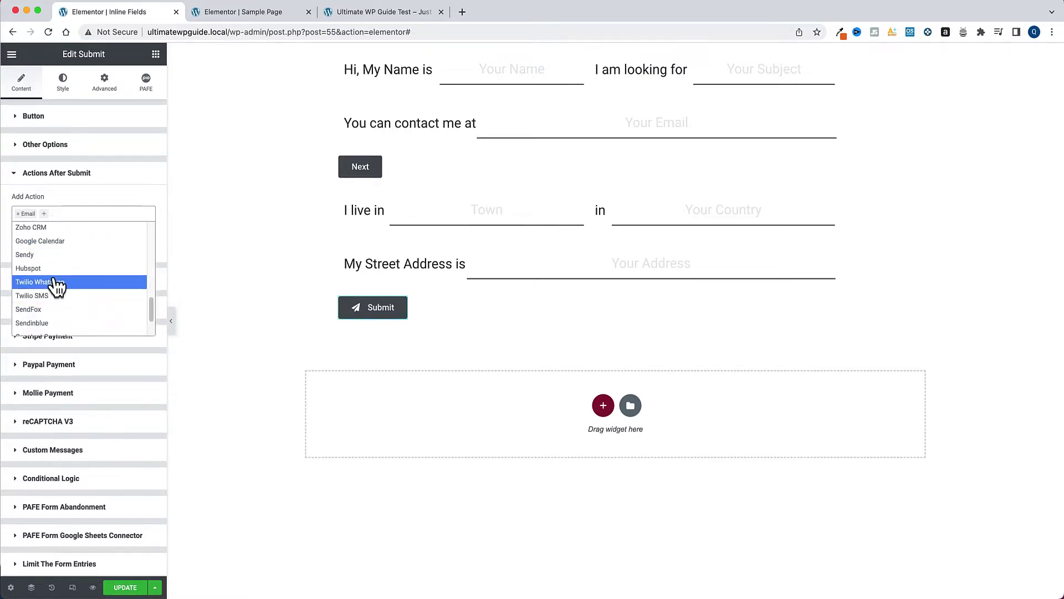
{"action": "left_click_drag", "start_coordinate": [151, 311], "coordinate": [152, 331]}
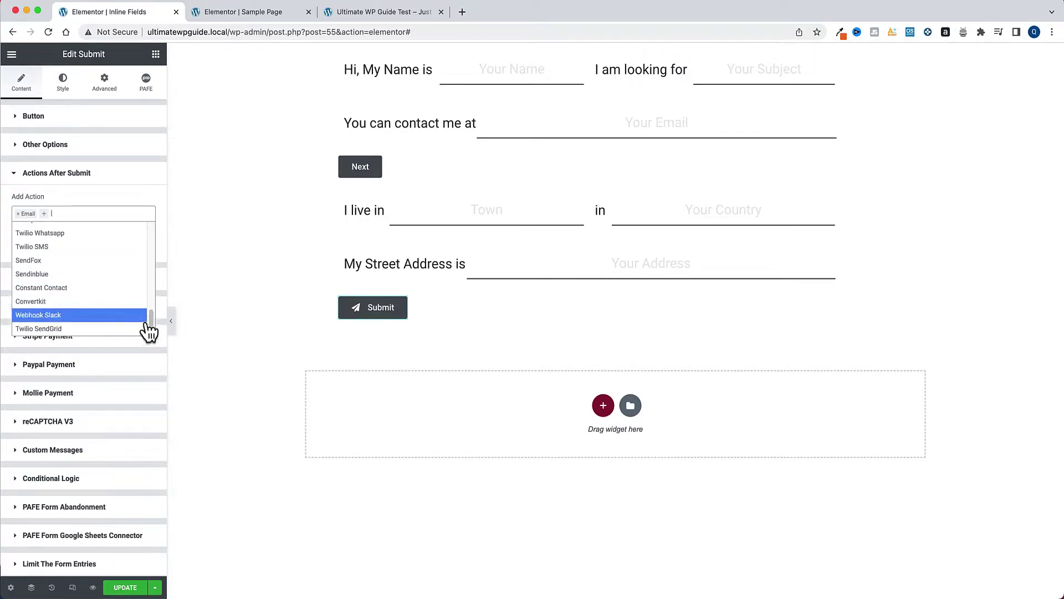
{"action": "left_click_drag", "start_coordinate": [151, 322], "coordinate": [151, 301]}
{"action": "left_click", "coordinate": [161, 205]}
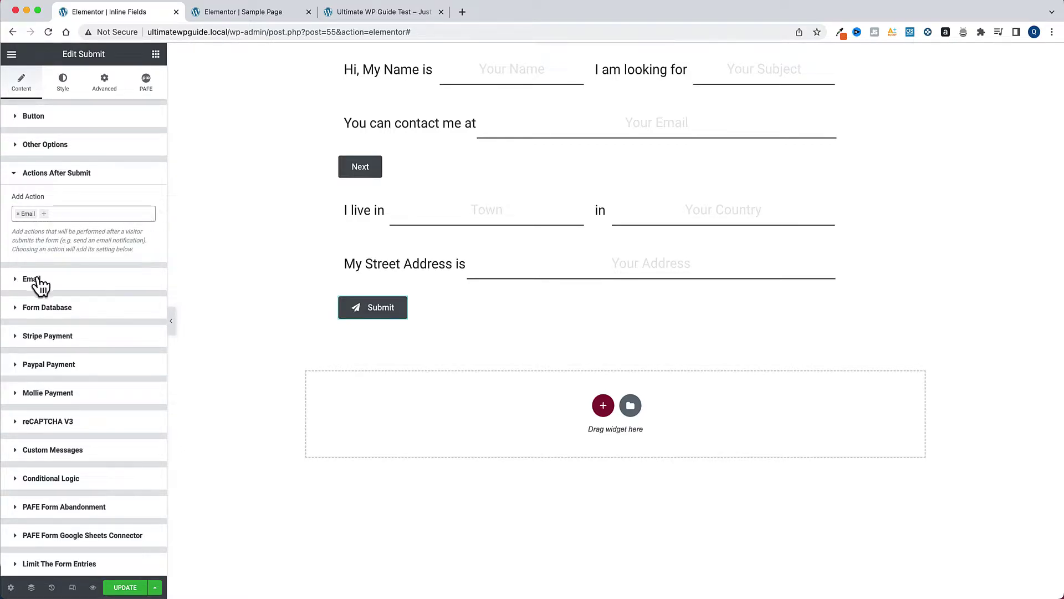
Review the Email and Form Database settings and save the Inline Fields form.
{"action": "left_click", "coordinate": [18, 281]}
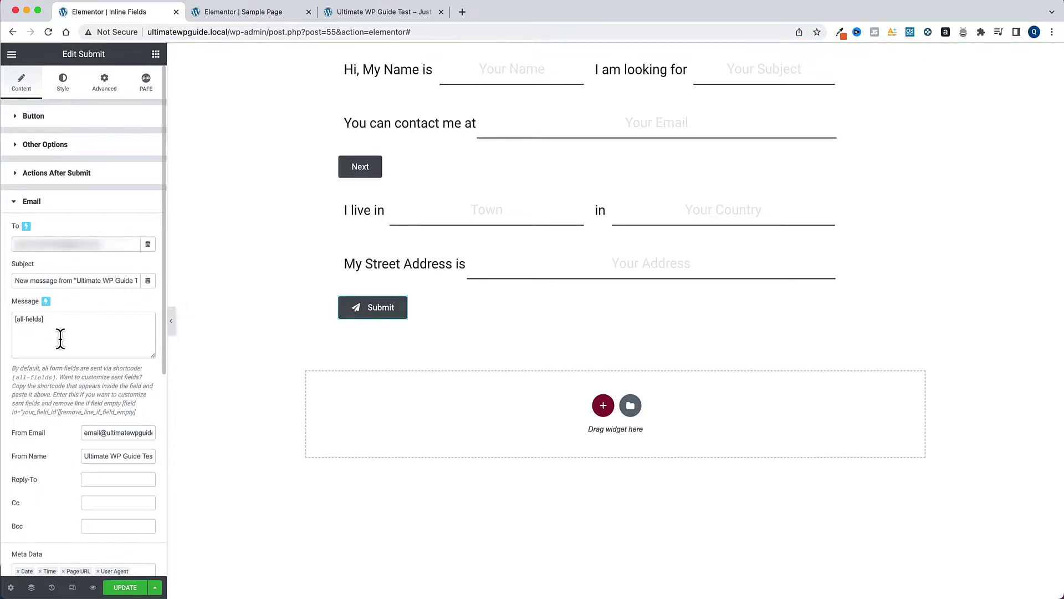
{"action": "left_click", "coordinate": [18, 213]}
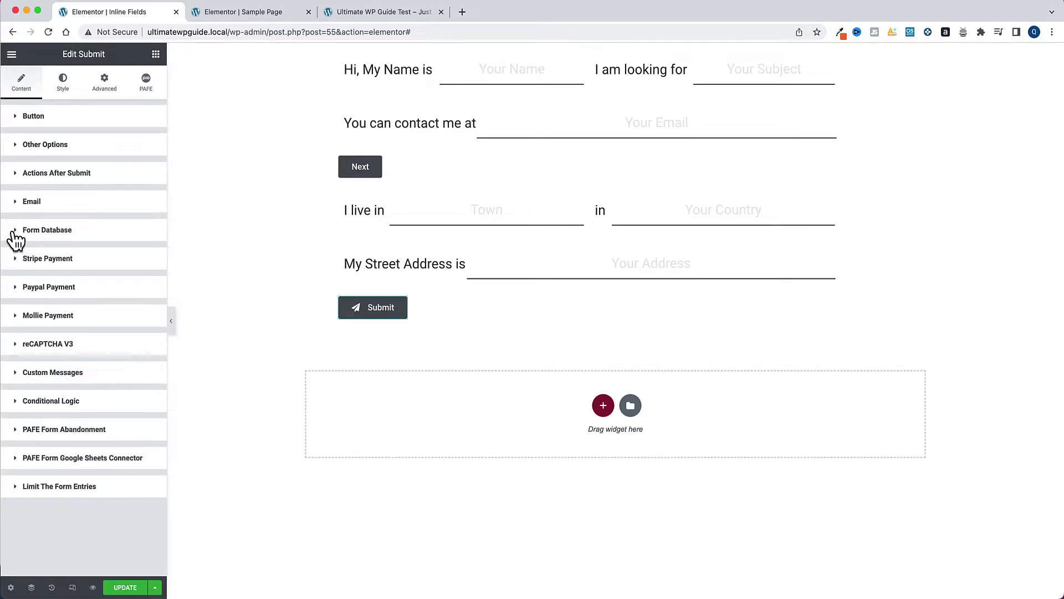
{"action": "left_click", "coordinate": [16, 233]}
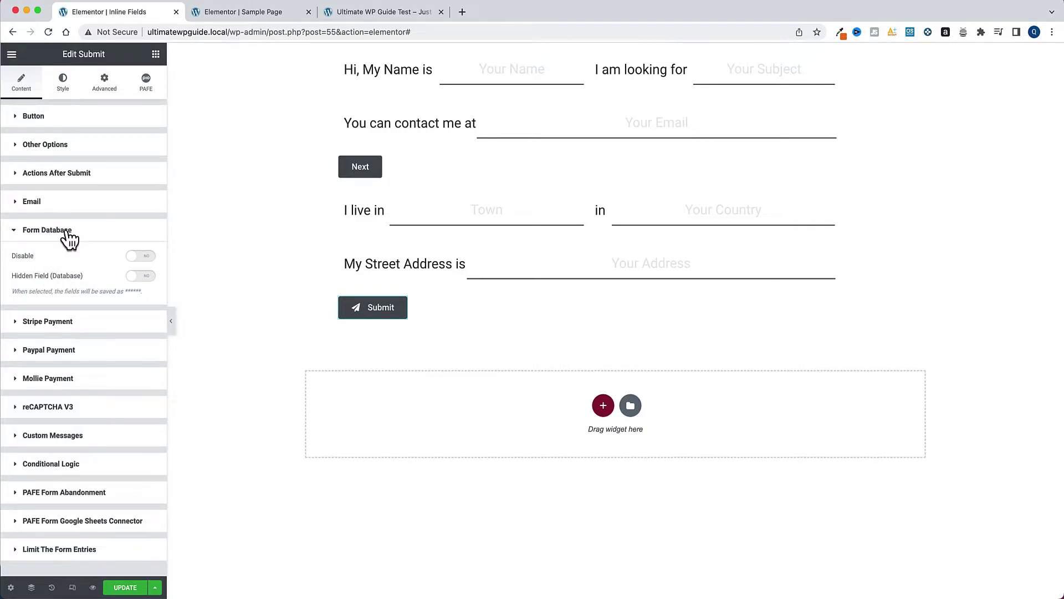
{"action": "left_click", "coordinate": [19, 234]}
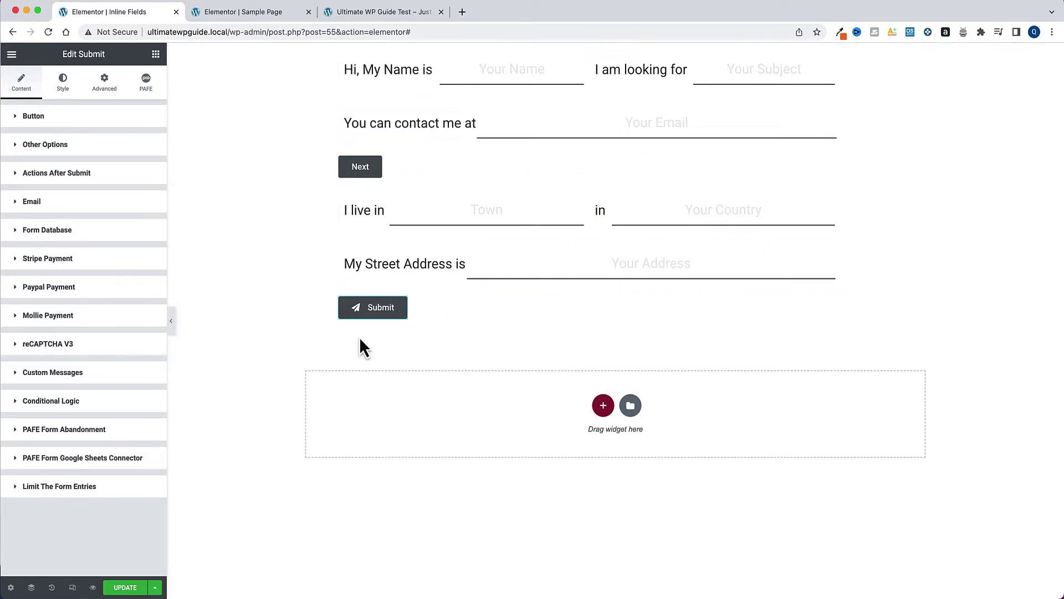
{"action": "left_click", "coordinate": [126, 587]}
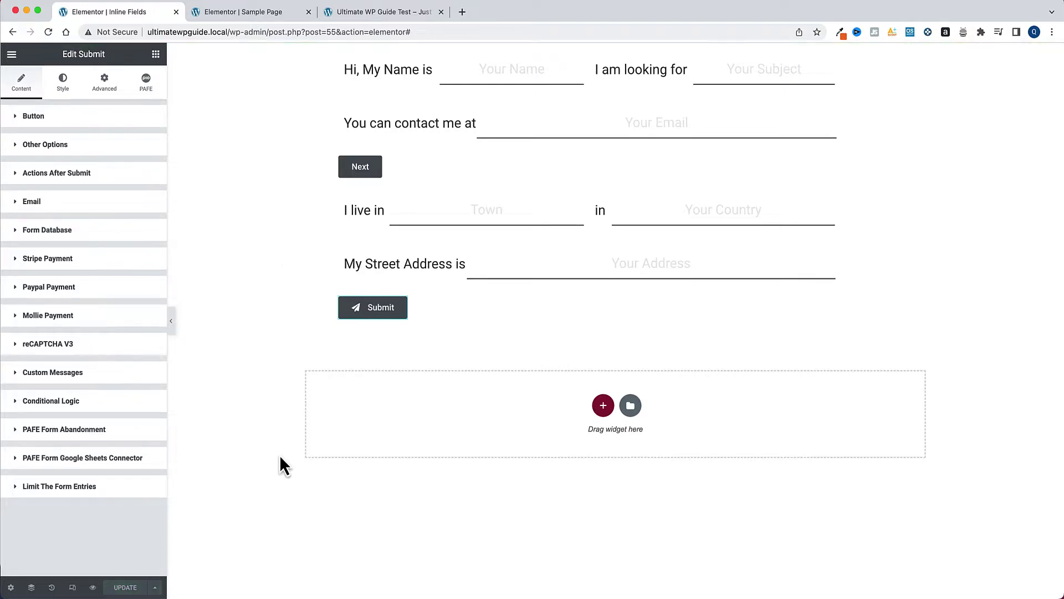
{"action": "left_click", "coordinate": [242, 12]}
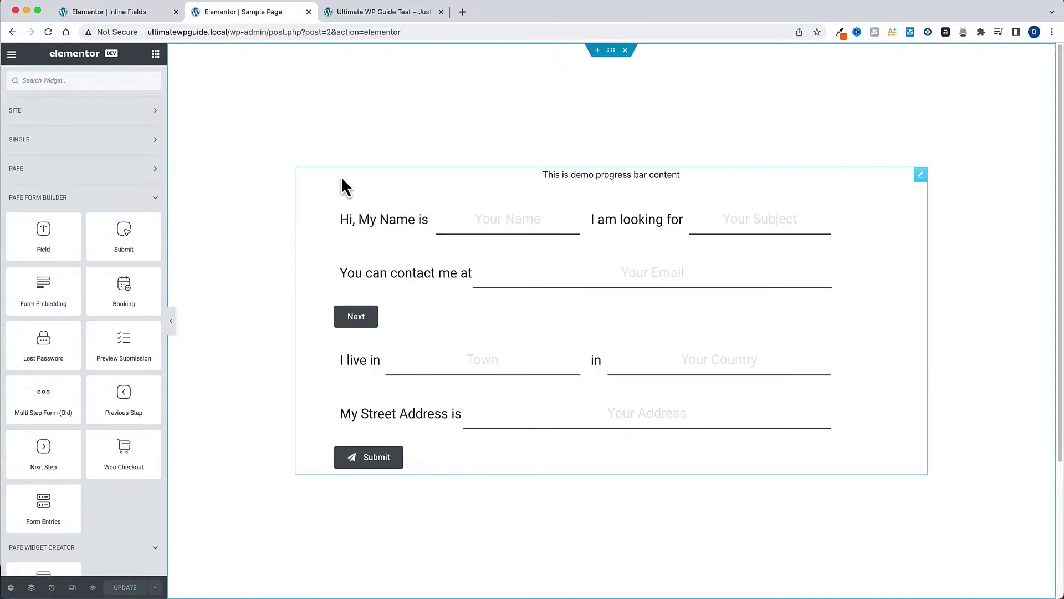
Open the Form Embedding widget's settings on the Sample Page.
{"action": "left_click", "coordinate": [384, 13]}
{"action": "left_click", "coordinate": [251, 13]}
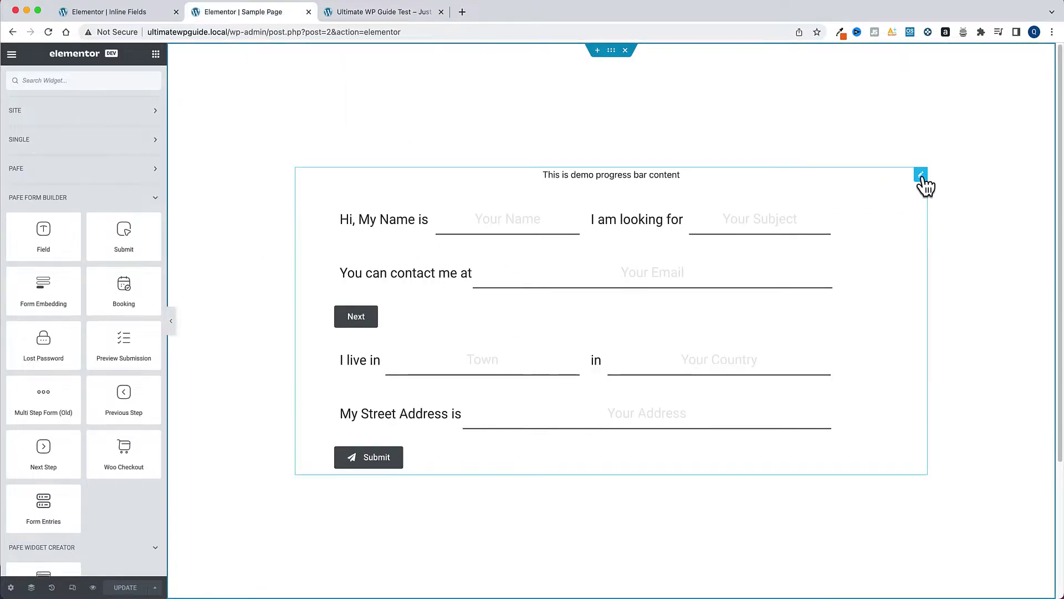
{"action": "left_click", "coordinate": [921, 175]}
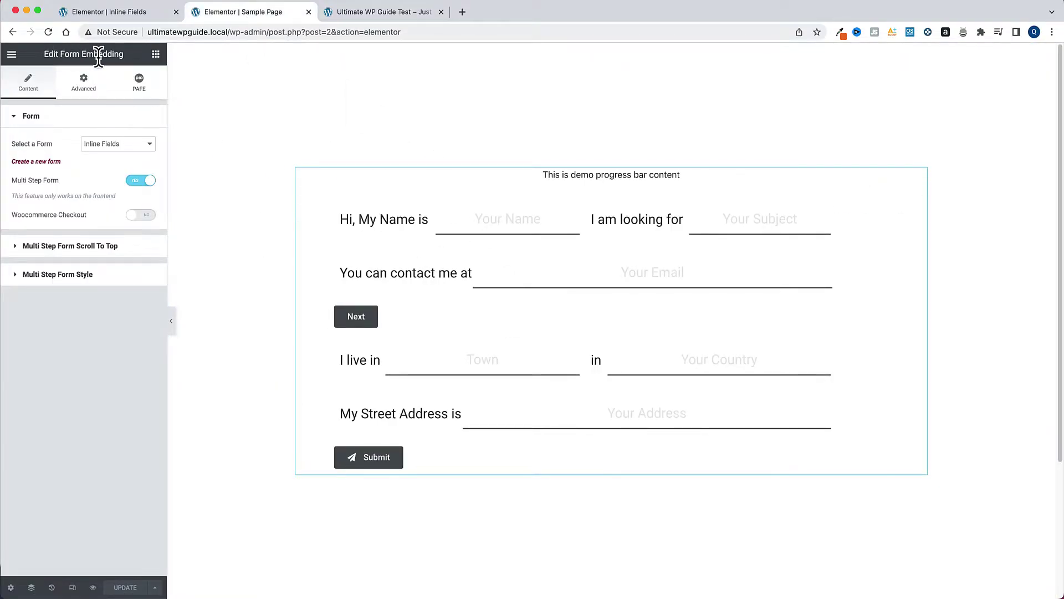
{"action": "left_click", "coordinate": [155, 55]}
{"action": "scroll", "coordinate": [115, 228], "scroll_direction": "down", "scroll_amount": 7}
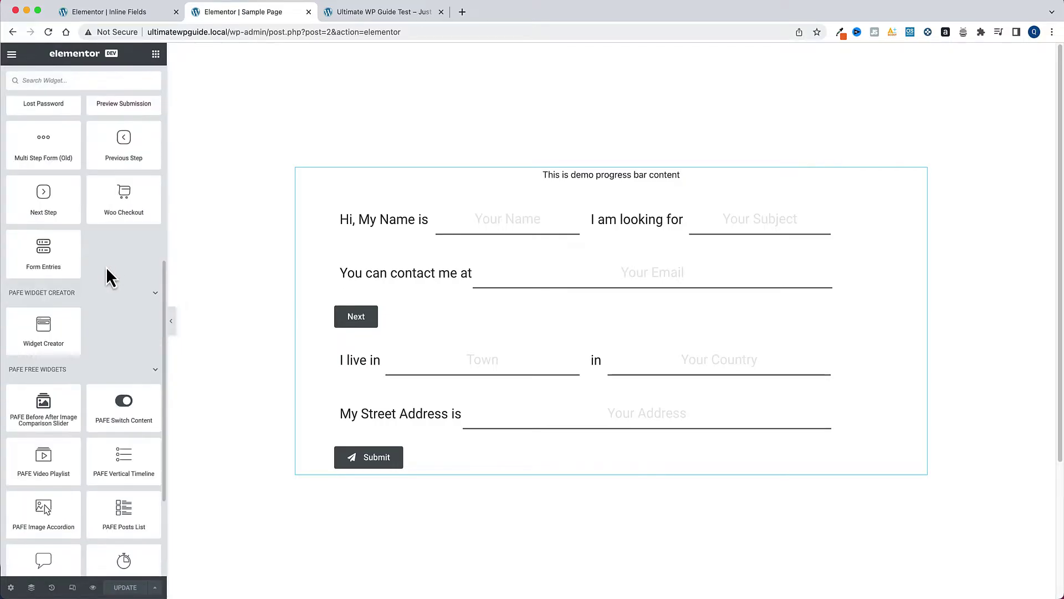
{"action": "scroll", "coordinate": [66, 257], "scroll_direction": "up", "scroll_amount": 3}
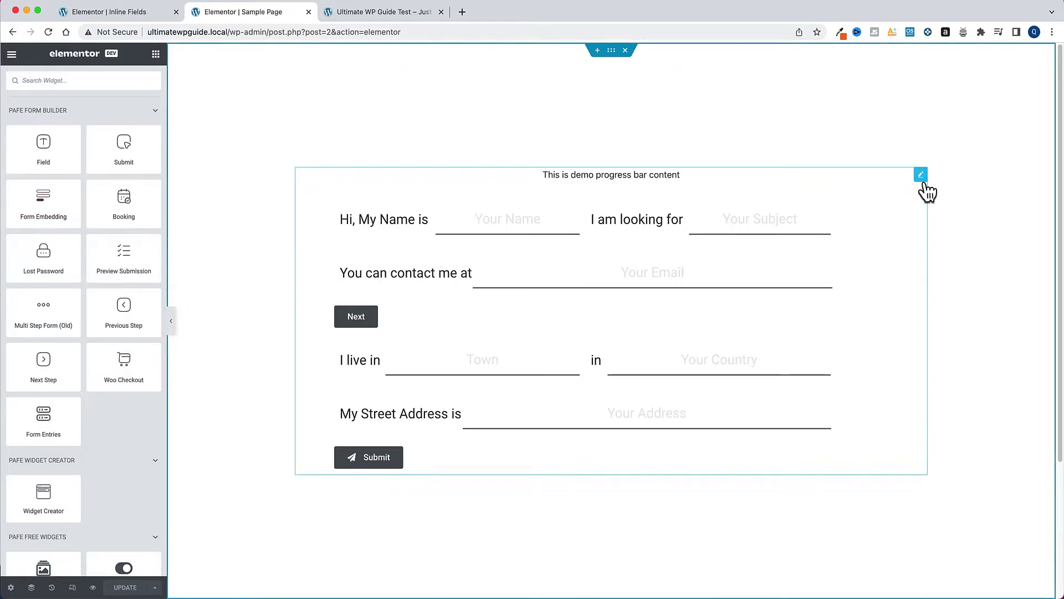
{"action": "left_click", "coordinate": [920, 175]}
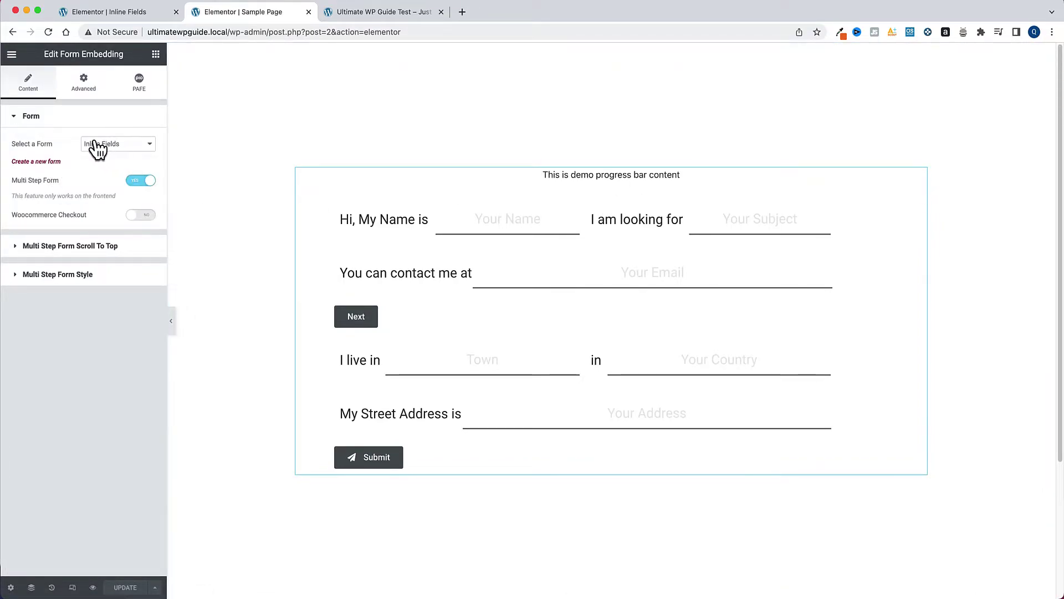
{"action": "left_click", "coordinate": [137, 13]}
{"action": "left_click", "coordinate": [229, 14]}
Set the embedded form as multi-step with Show Progress Bar off, and save the Sample Page.
{"action": "left_click", "coordinate": [79, 251]}
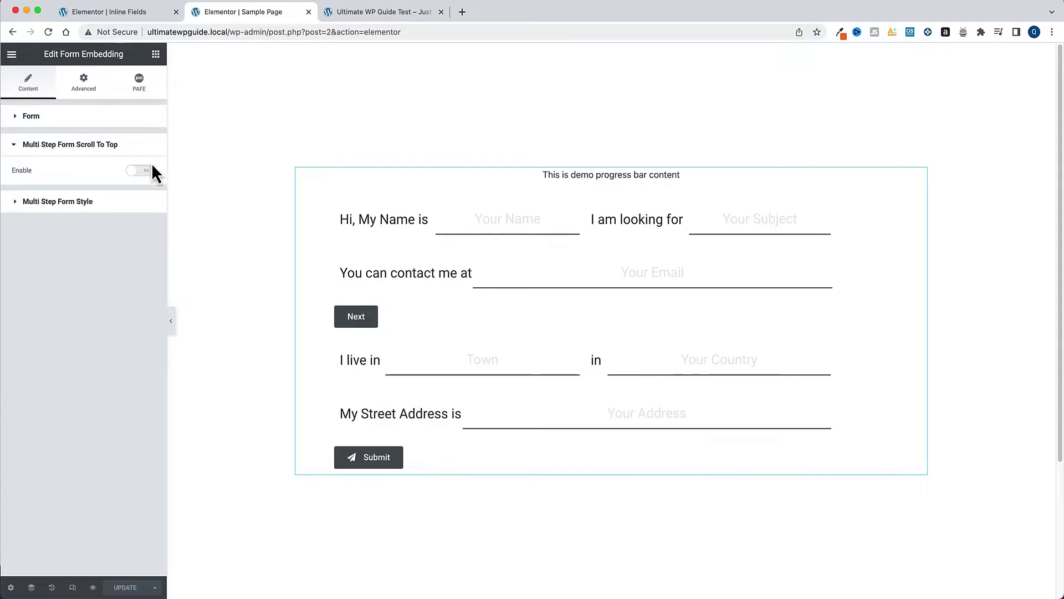
{"action": "left_click", "coordinate": [86, 202]}
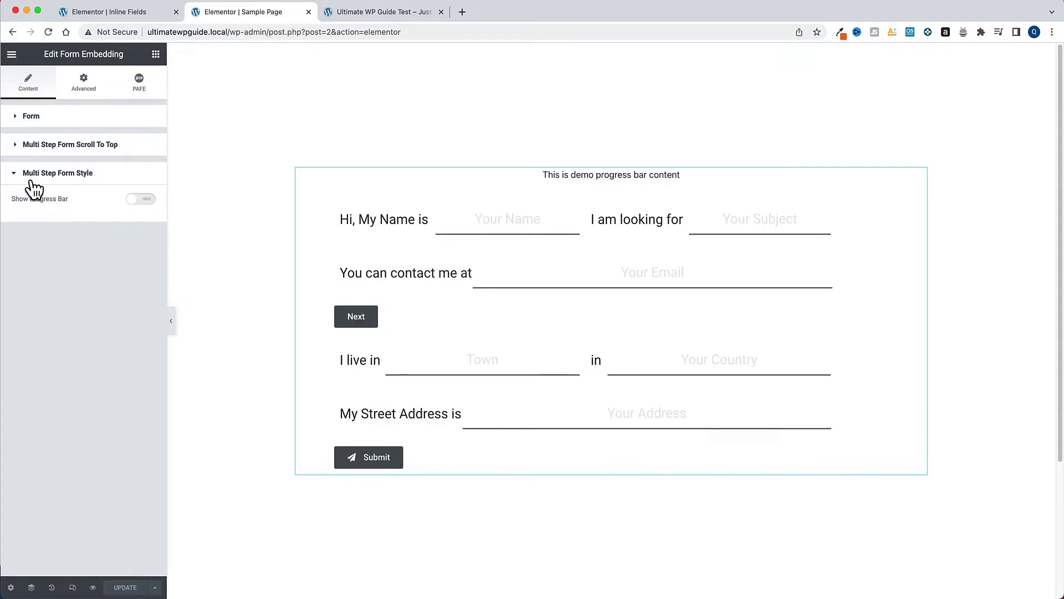
{"action": "left_click", "coordinate": [140, 199]}
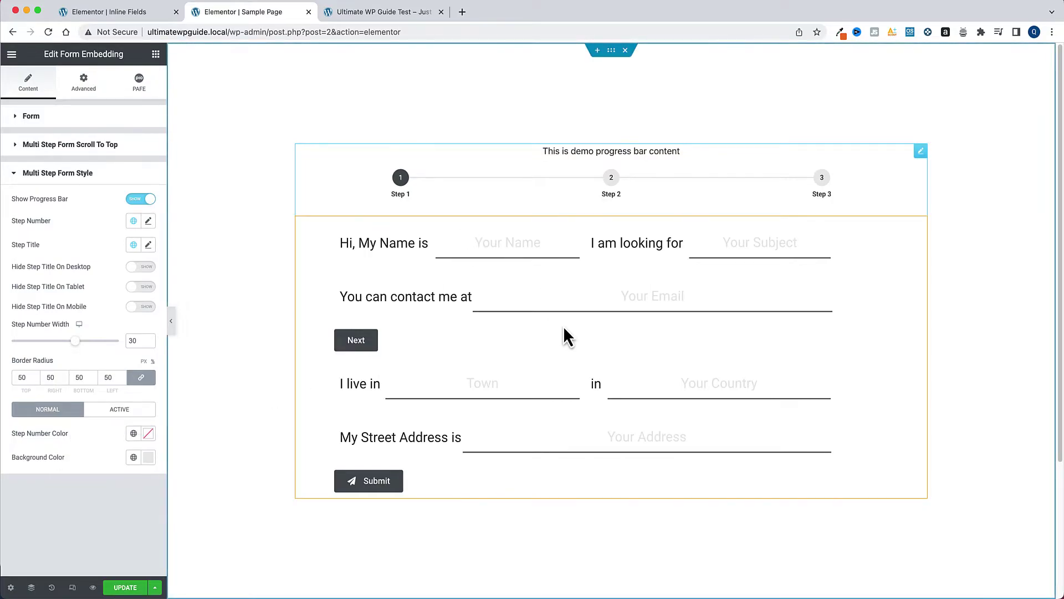
{"action": "left_click", "coordinate": [141, 198]}
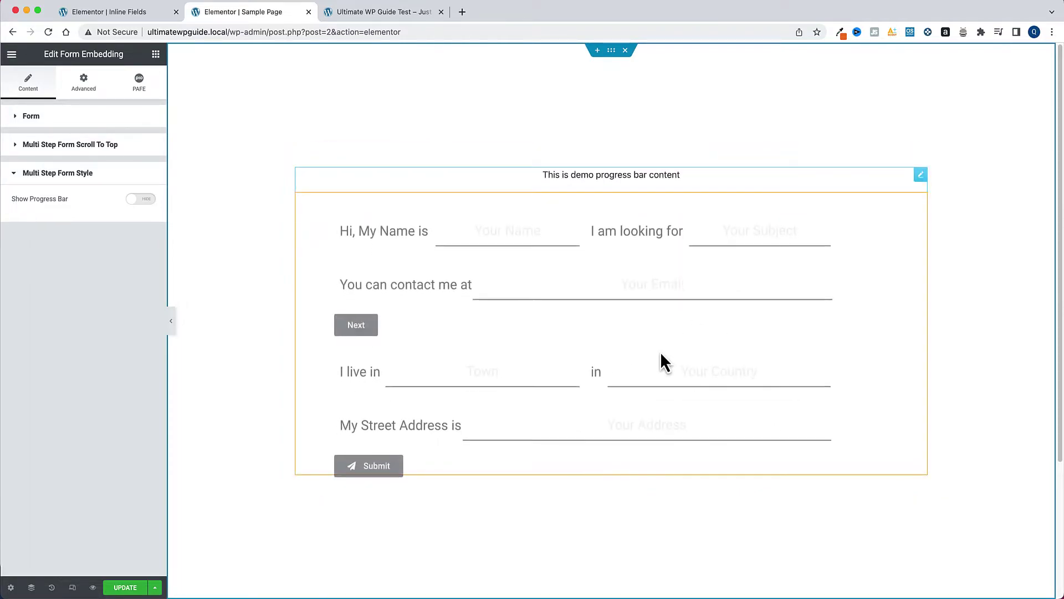
{"action": "left_click", "coordinate": [125, 587]}
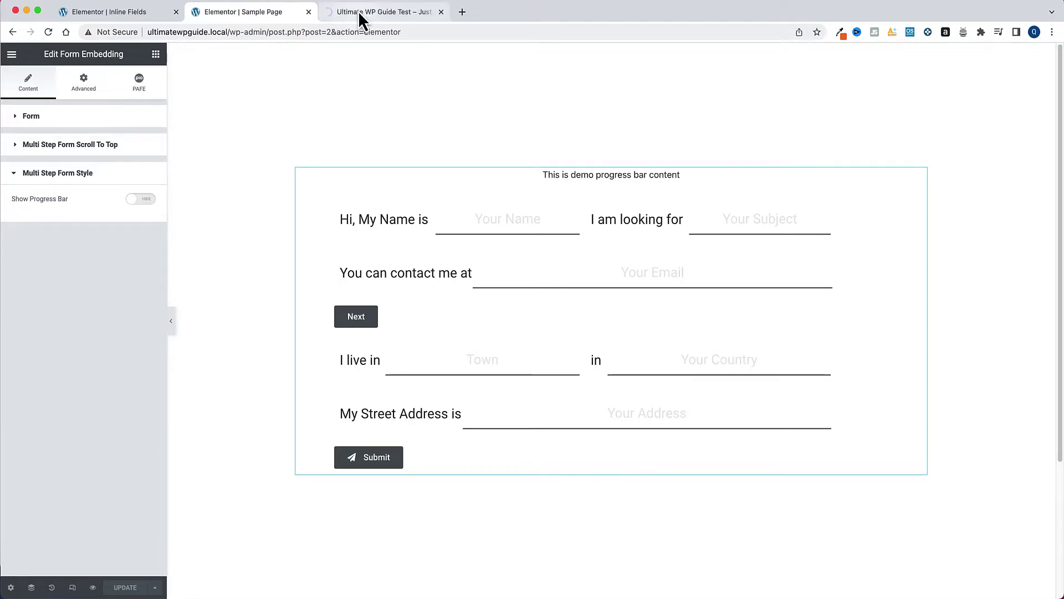
{"action": "left_click", "coordinate": [361, 18]}
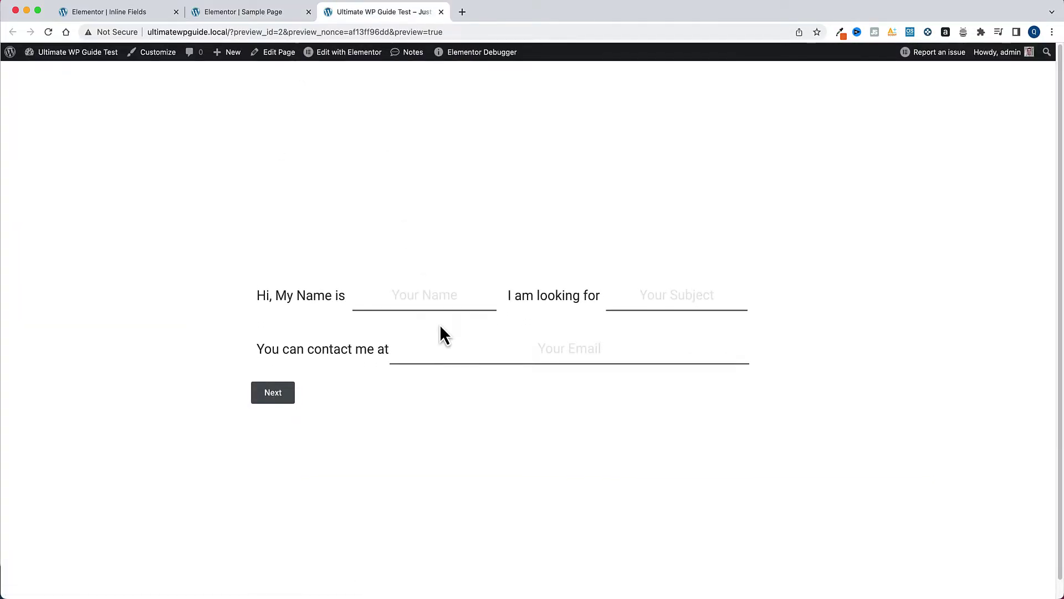
Enter a name, the subject 'Something' and an email address, then advance to step two.
{"action": "left_click", "coordinate": [427, 294]}
{"action": "type", "text": "Pieter"}
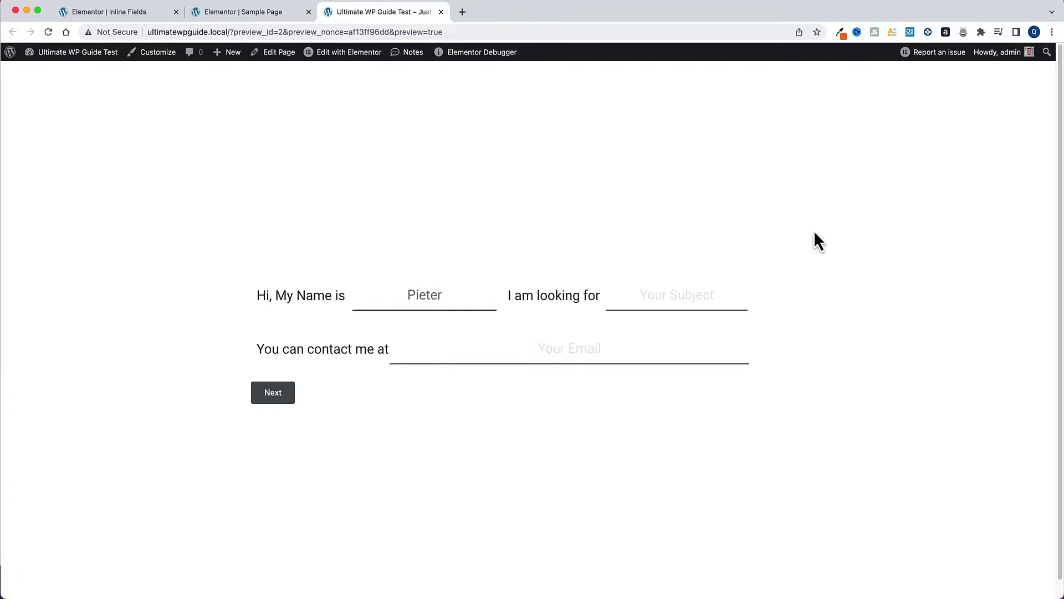
{"action": "left_click", "coordinate": [689, 295]}
{"action": "type", "text": "Something"}
{"action": "left_click", "coordinate": [614, 350]}
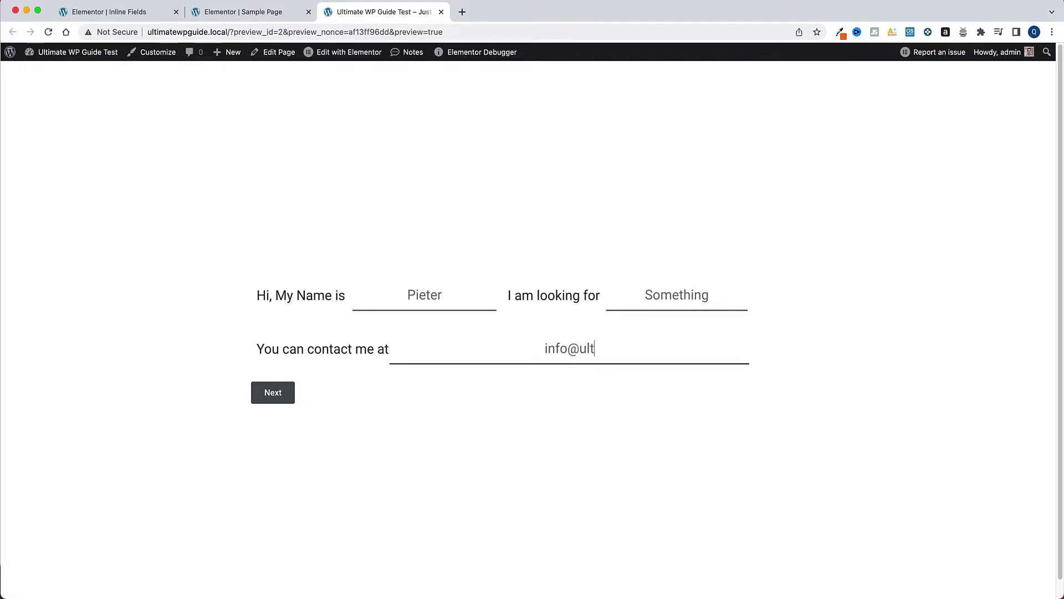
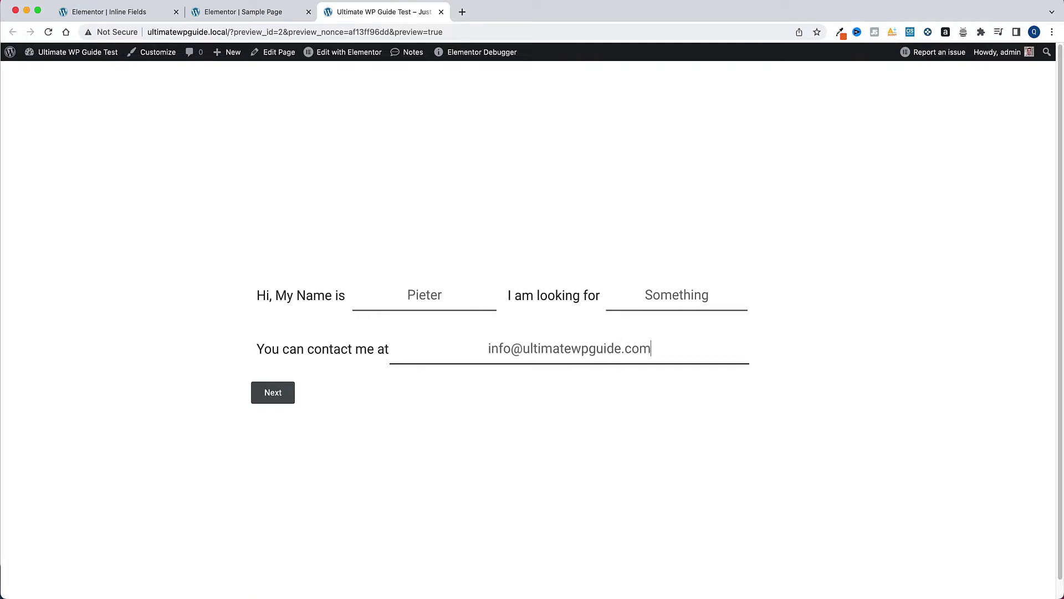
{"action": "left_click", "coordinate": [288, 390]}
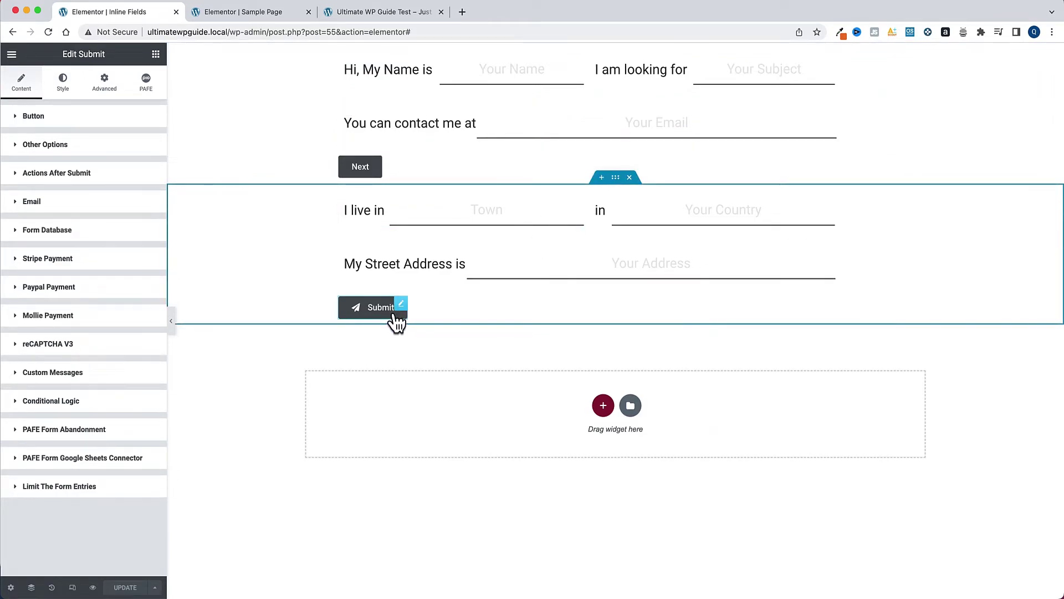
Add a new container below the form, nest an inner container, and set the outer width to 1000.
{"action": "left_click", "coordinate": [630, 191]}
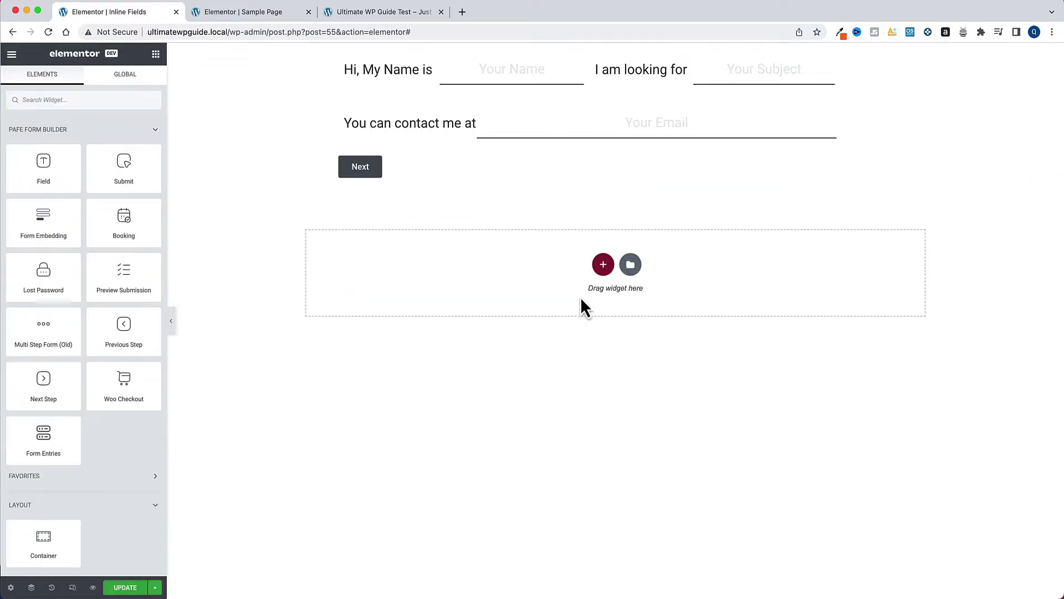
{"action": "left_click", "coordinate": [602, 264]}
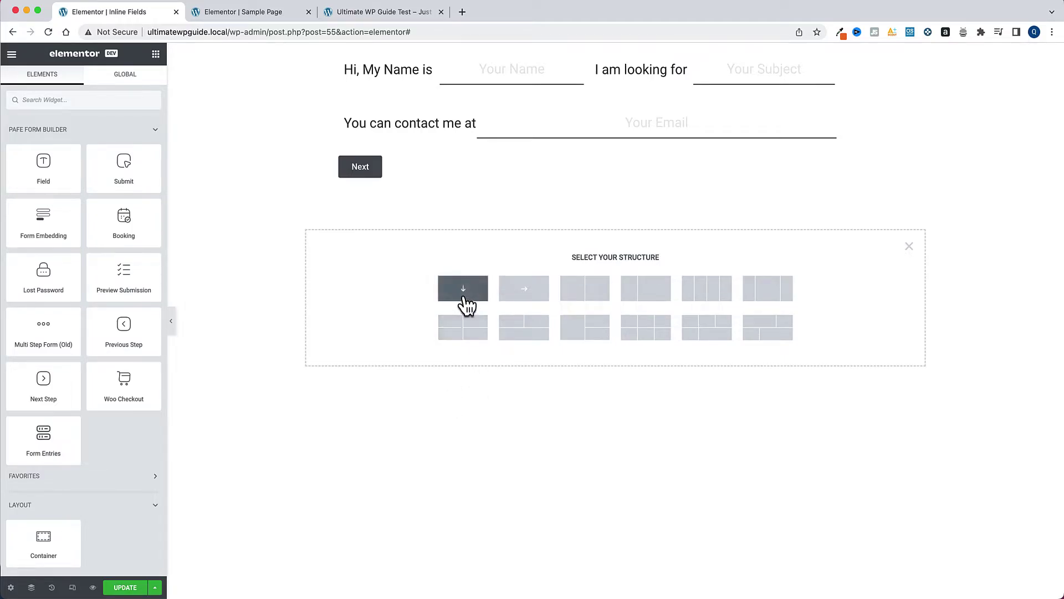
{"action": "left_click", "coordinate": [466, 295]}
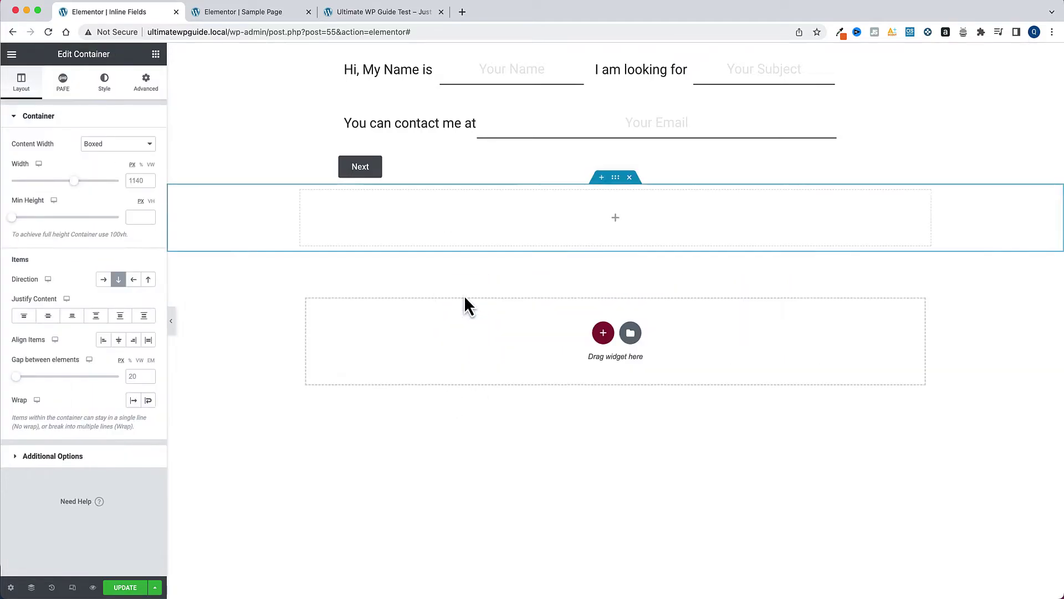
{"action": "left_click", "coordinate": [615, 219]}
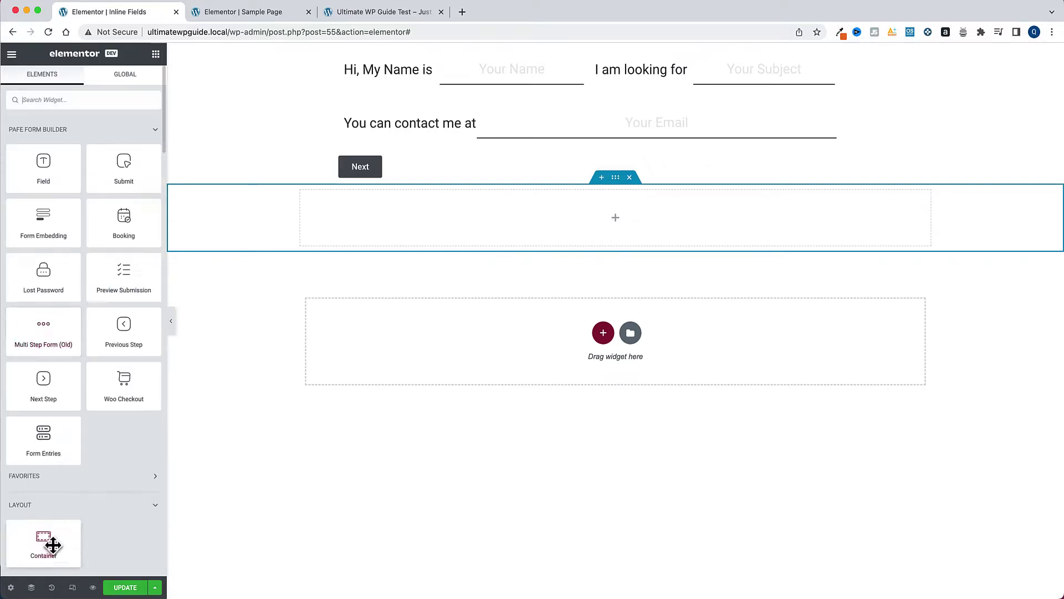
{"action": "left_click_drag", "start_coordinate": [46, 542], "coordinate": [622, 224]}
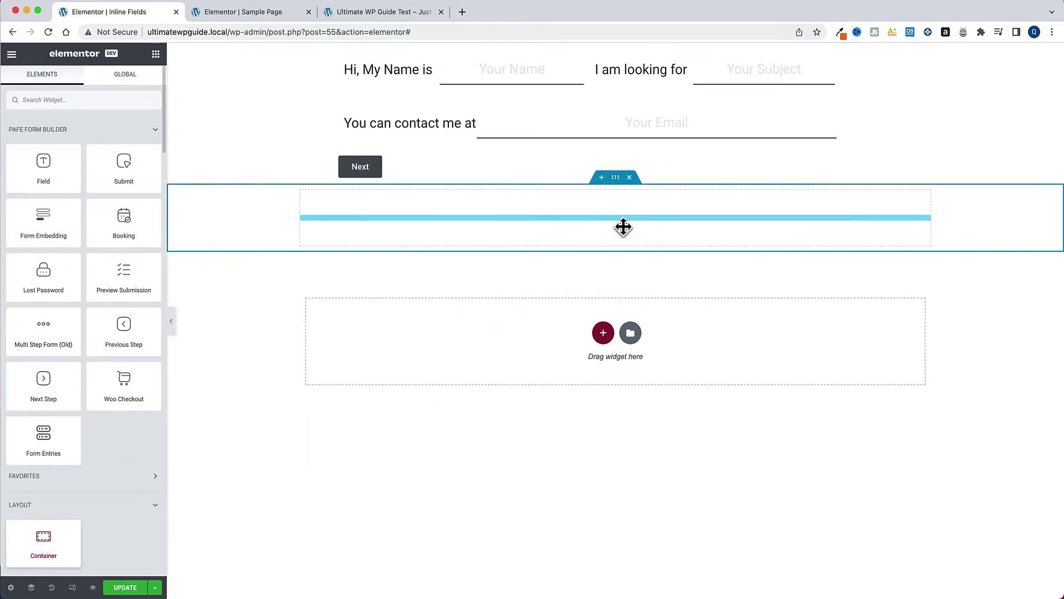
{"action": "left_click", "coordinate": [615, 178]}
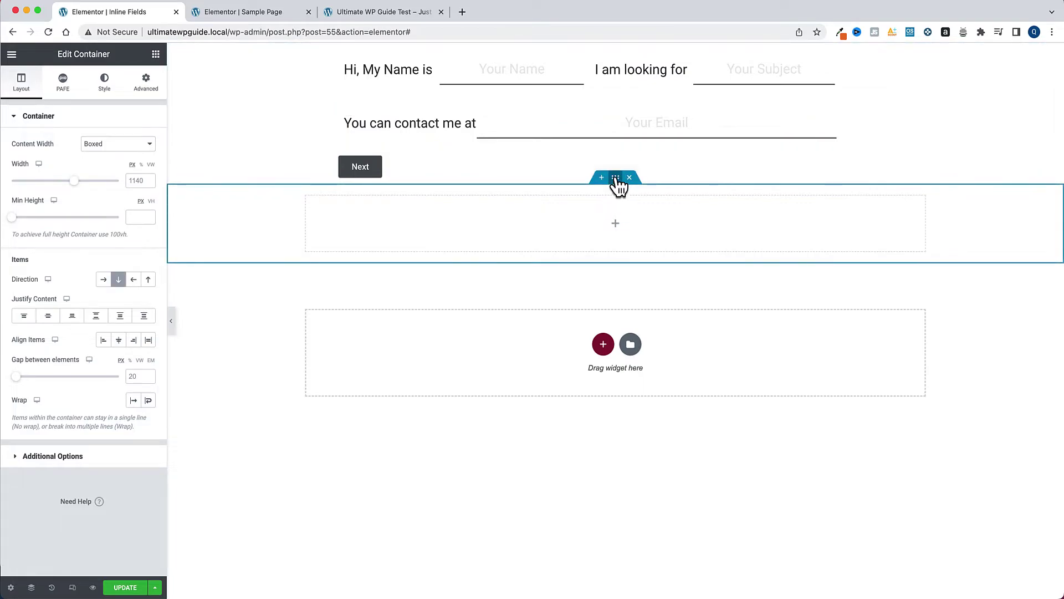
{"action": "left_click", "coordinate": [135, 181]}
{"action": "type", "text": "1000"}
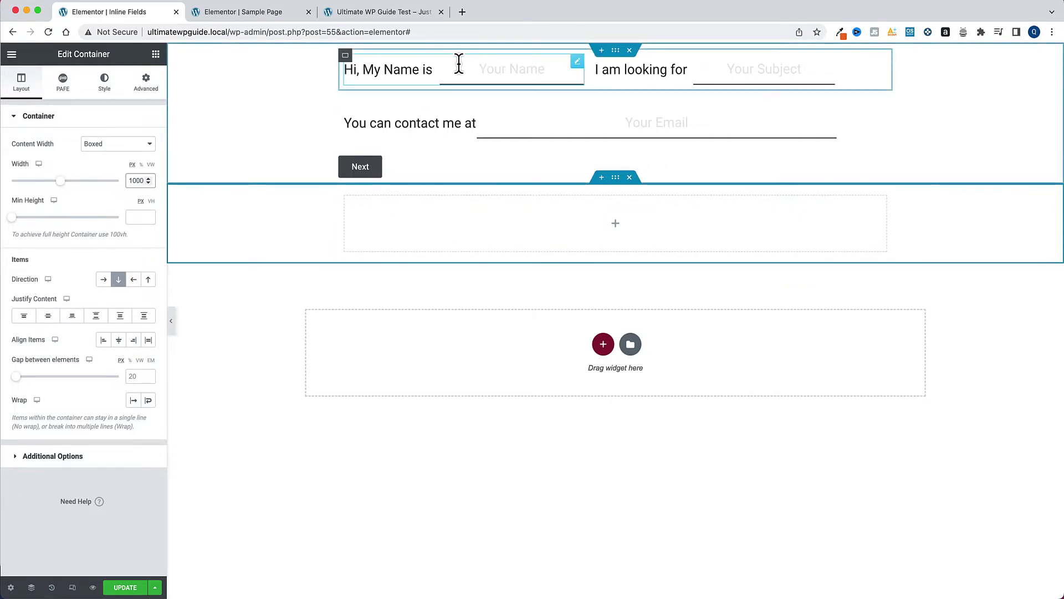
{"action": "left_click", "coordinate": [156, 54]}
Drop a field into the inner container, lay it out as a Row, and duplicate the row.
{"action": "left_click_drag", "start_coordinate": [42, 162], "coordinate": [631, 224]}
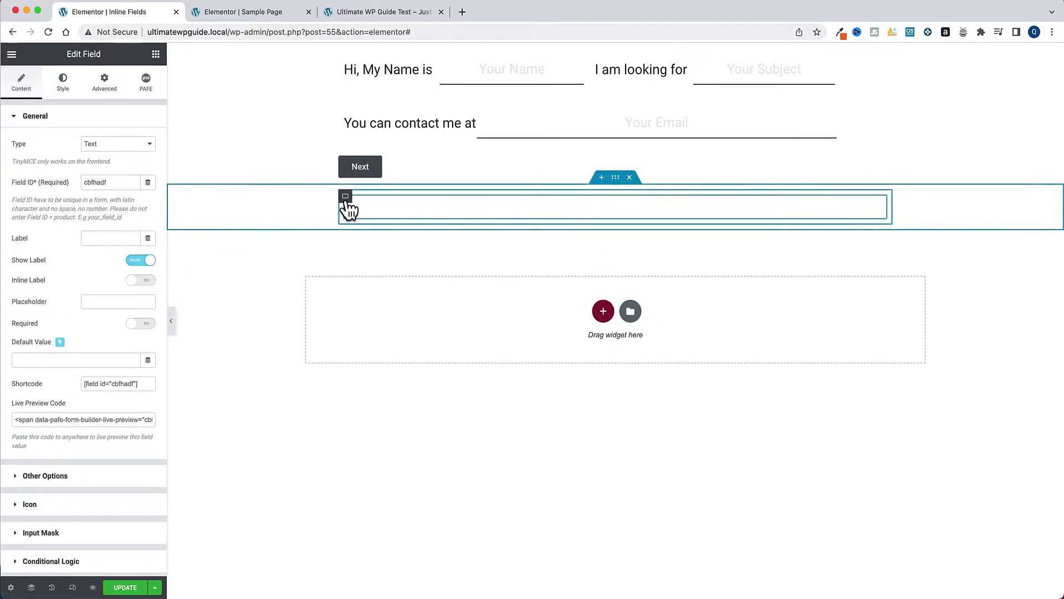
{"action": "left_click", "coordinate": [263, 217]}
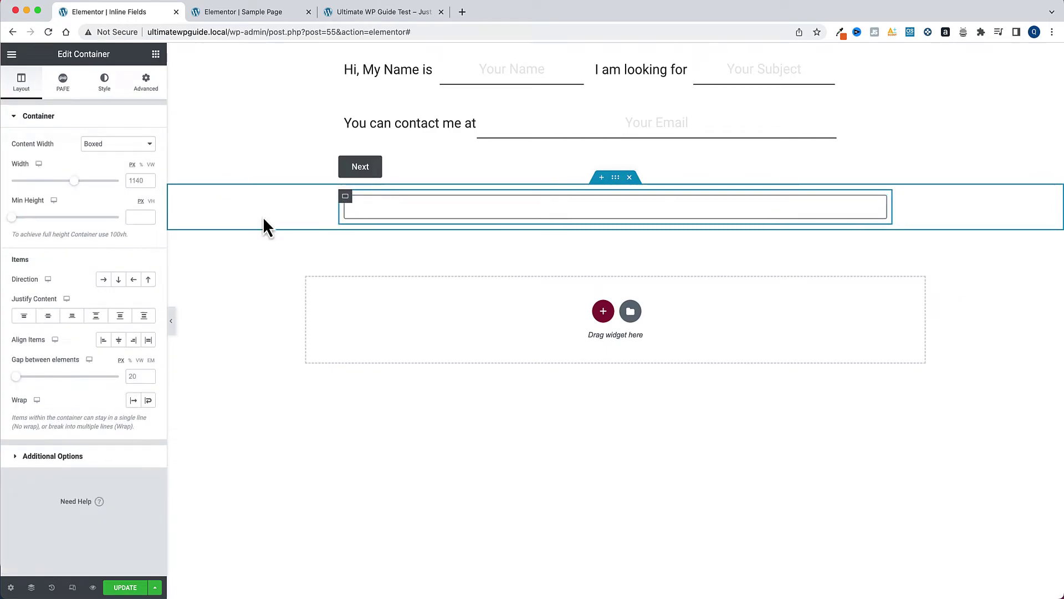
{"action": "left_click", "coordinate": [103, 280]}
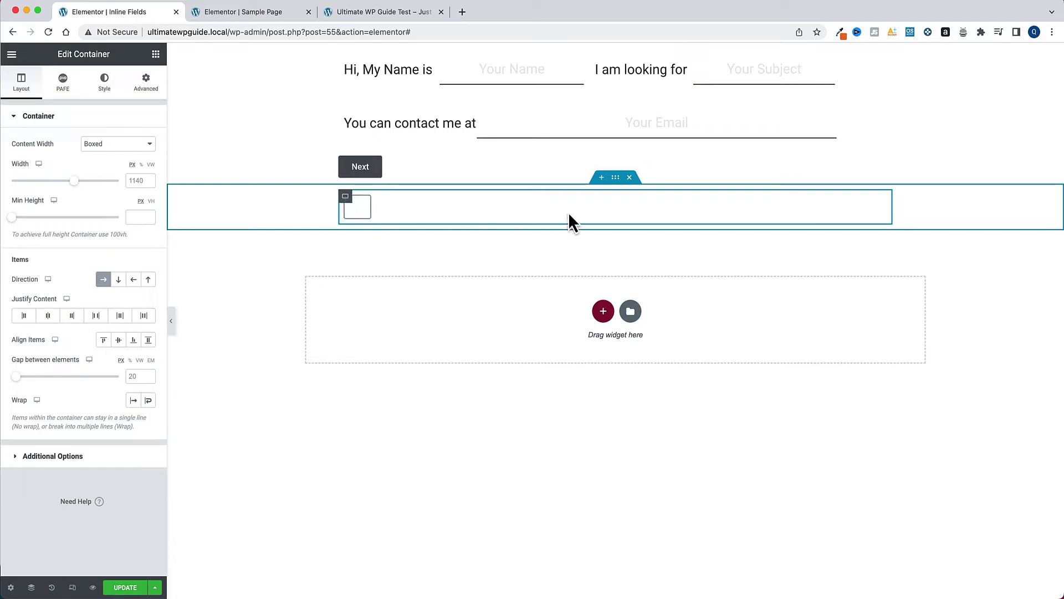
{"action": "right_click", "coordinate": [349, 208]}
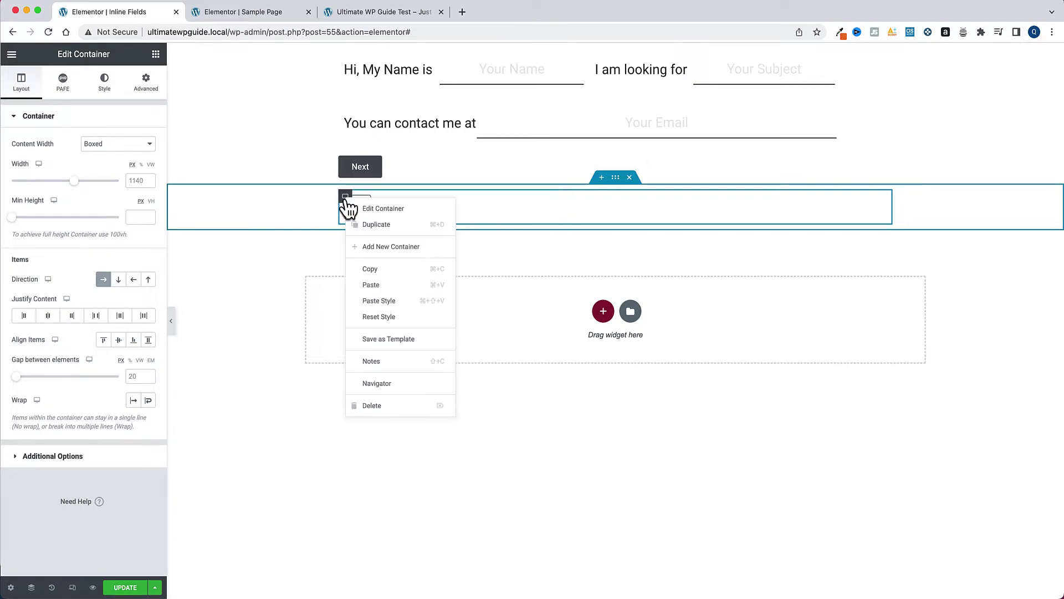
{"action": "left_click", "coordinate": [369, 224]}
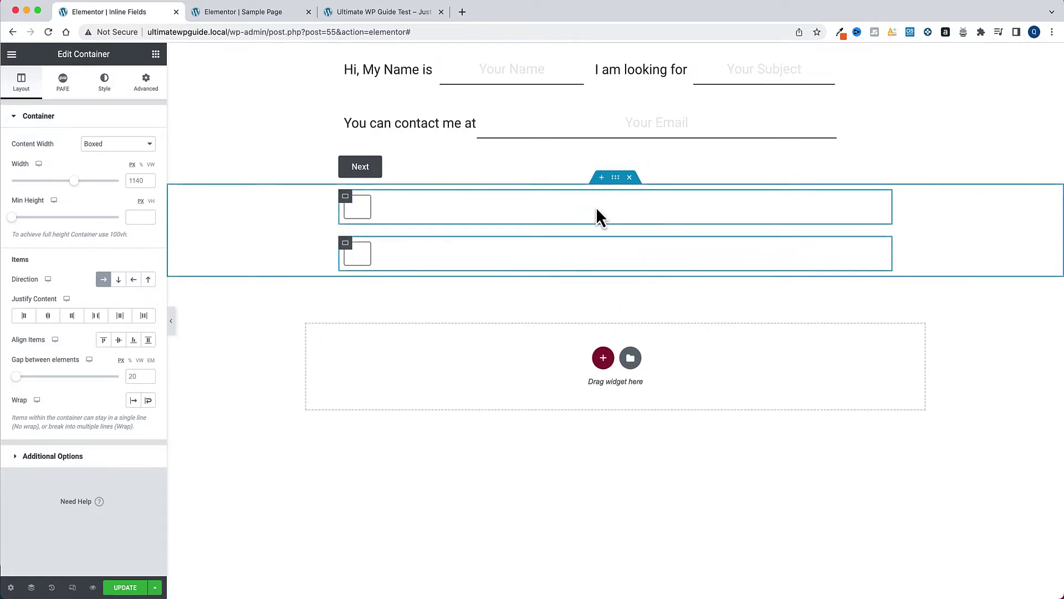
{"action": "left_click", "coordinate": [615, 181]}
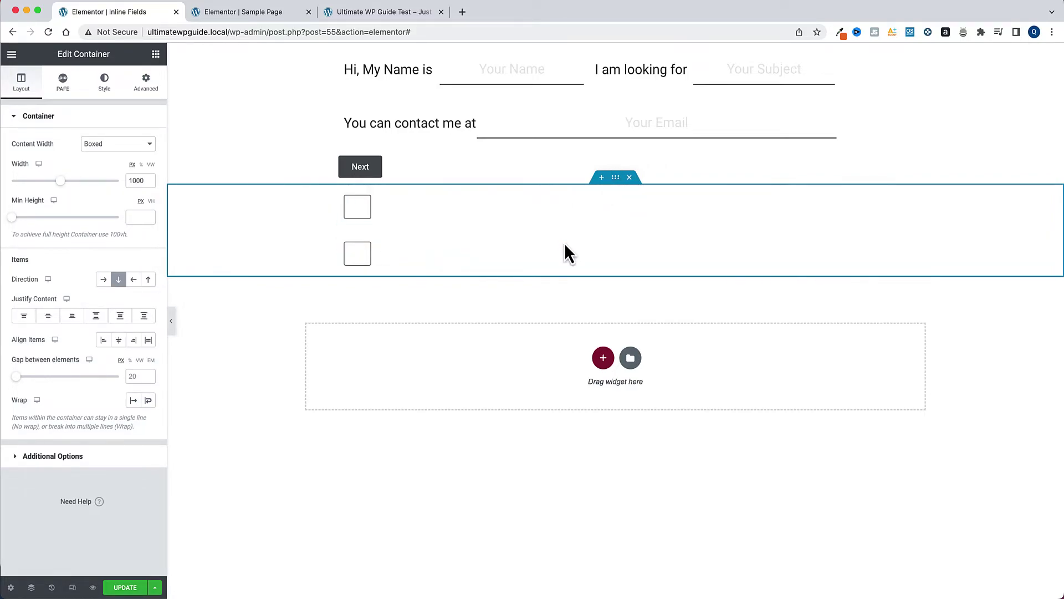
{"action": "left_click", "coordinate": [356, 206]}
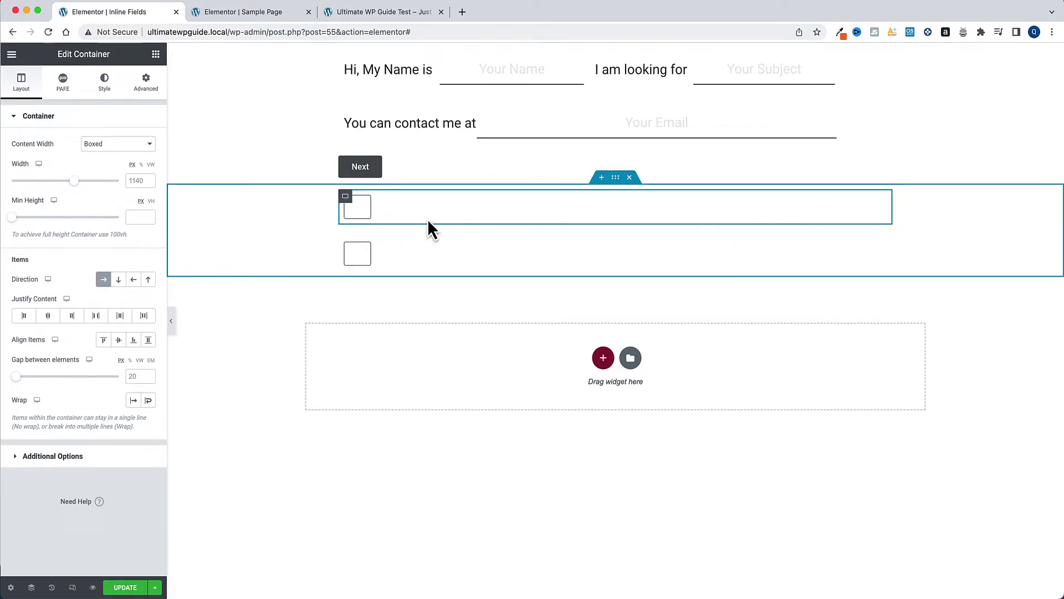
Give the field the ID 'town' and the label 'I live in'.
{"action": "left_click", "coordinate": [366, 203]}
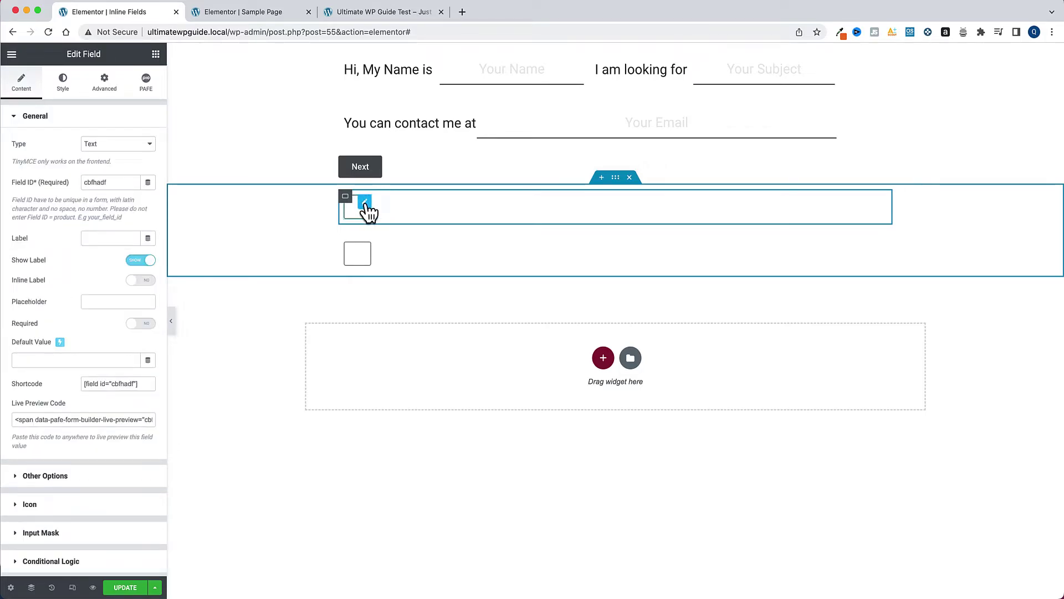
{"action": "left_click", "coordinate": [115, 184]}
{"action": "type", "text": "town"}
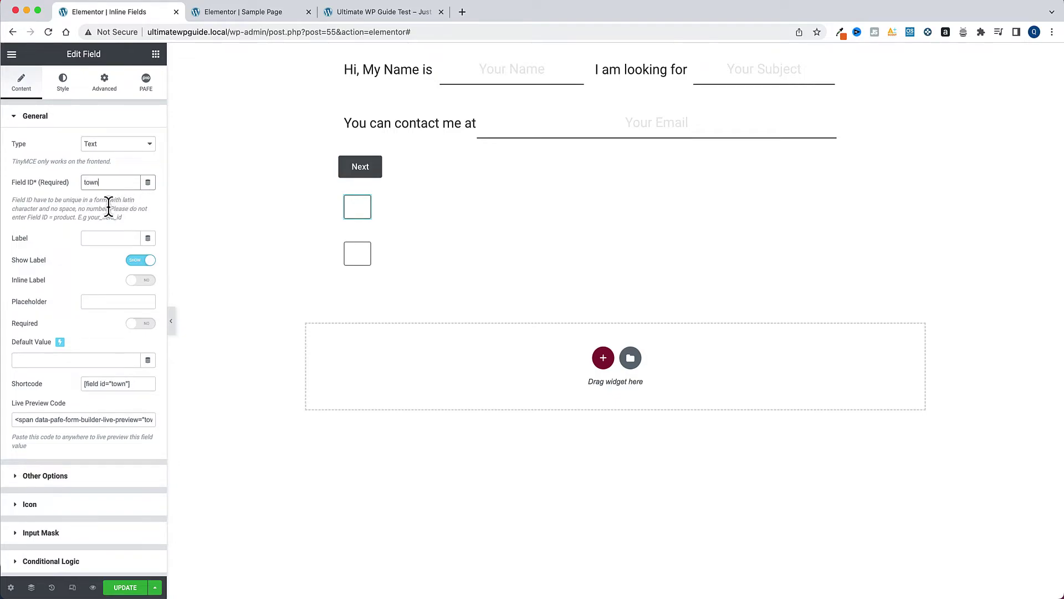
{"action": "left_click", "coordinate": [103, 238]}
{"action": "type", "text": "I live in"}
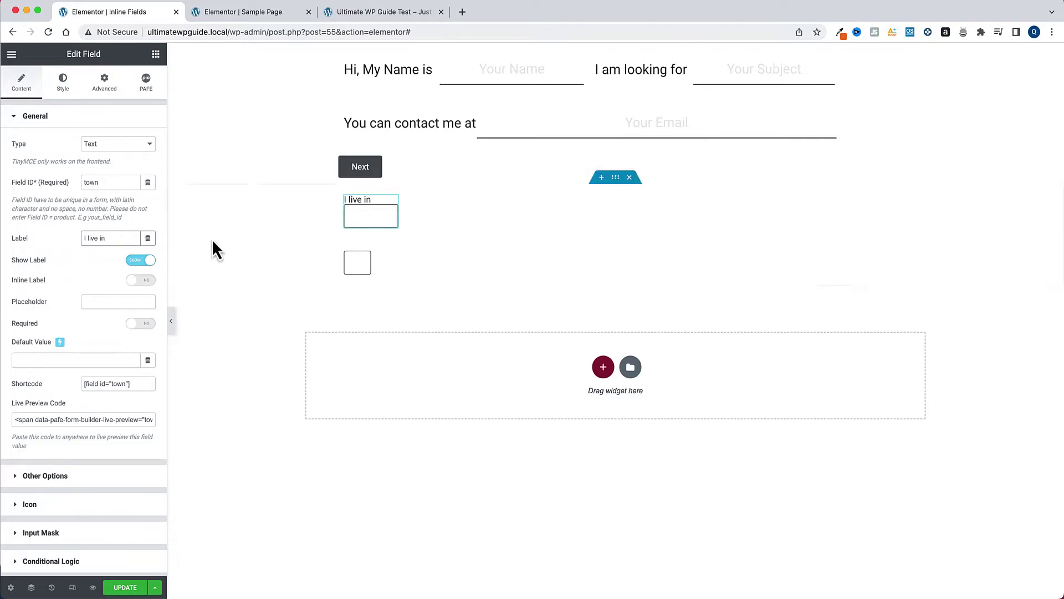
Show the 'I live in' label inline at label width 12 and resize the field to fit one line.
{"action": "left_click", "coordinate": [139, 280]}
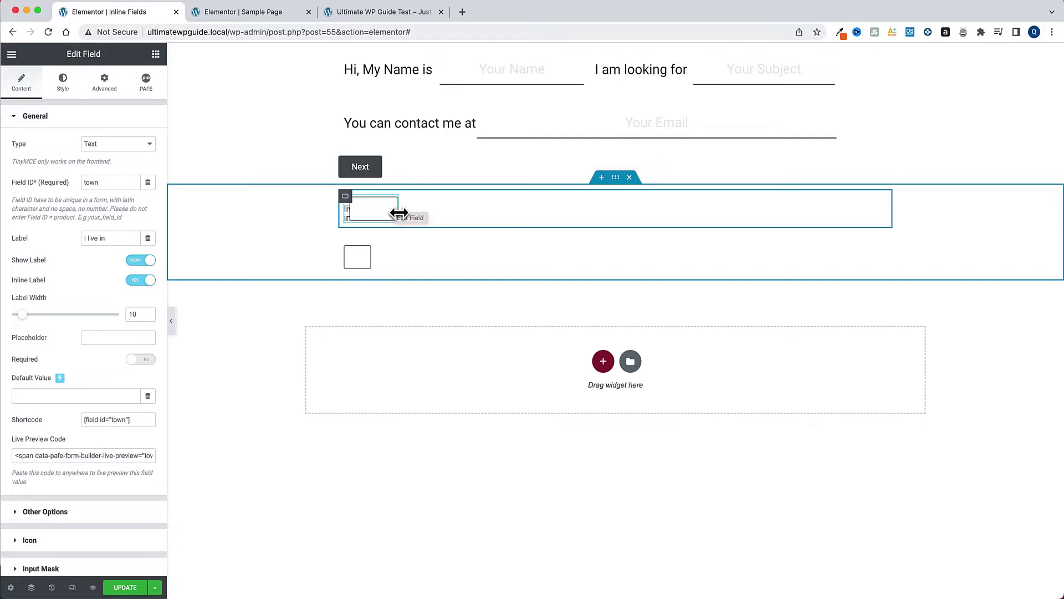
{"action": "left_click_drag", "start_coordinate": [398, 215], "coordinate": [607, 222]}
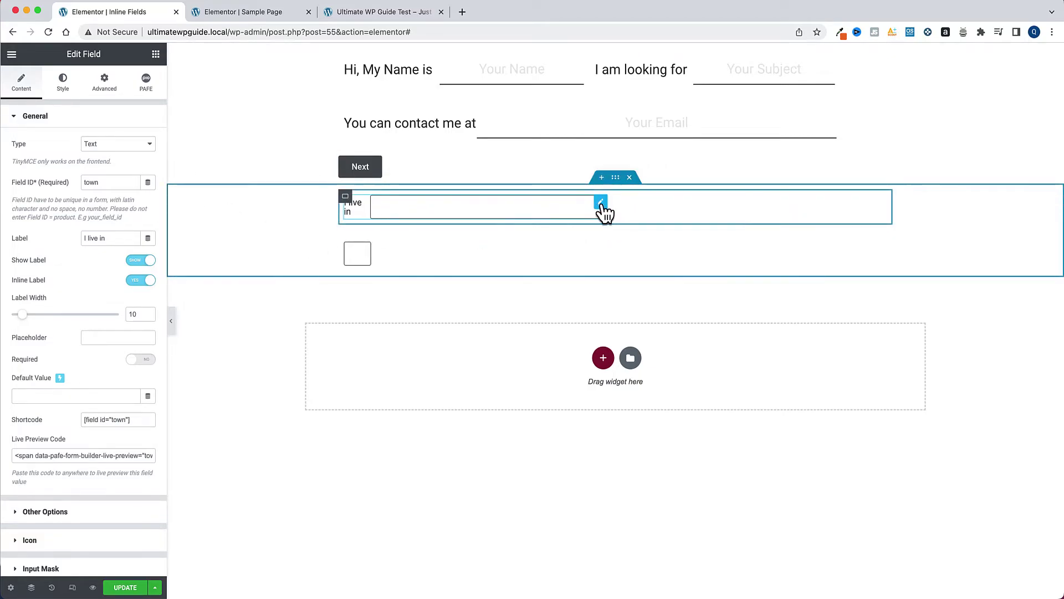
{"action": "left_click", "coordinate": [104, 82]}
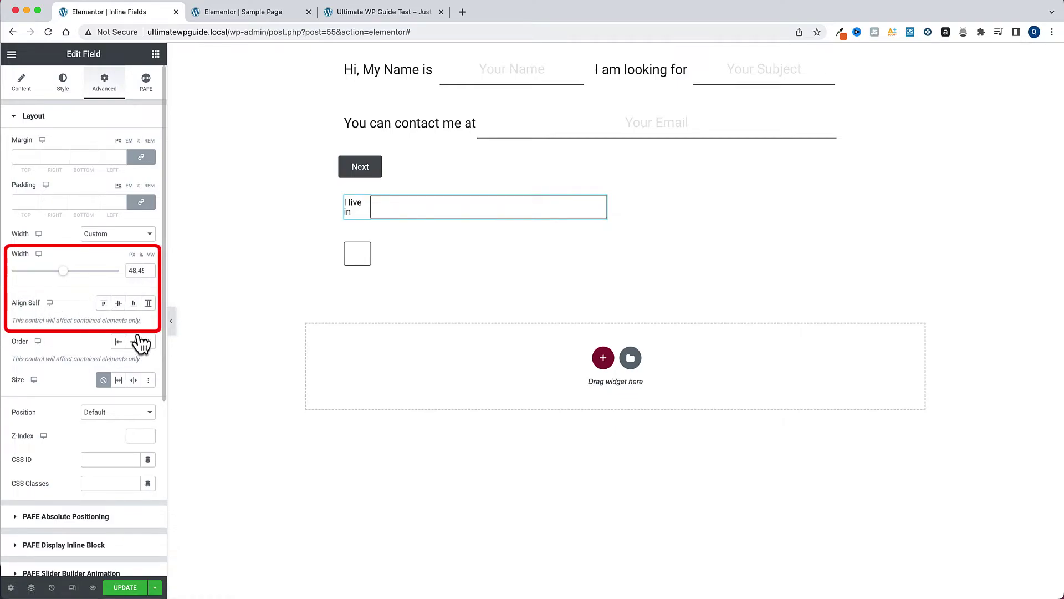
{"action": "mouse_move", "coordinate": [63, 271]}
{"action": "left_mouse_down"}
{"action": "mouse_move", "coordinate": [96, 273]}
{"action": "mouse_move", "coordinate": [56, 272]}
{"action": "mouse_move", "coordinate": [68, 273]}
{"action": "left_mouse_up"}
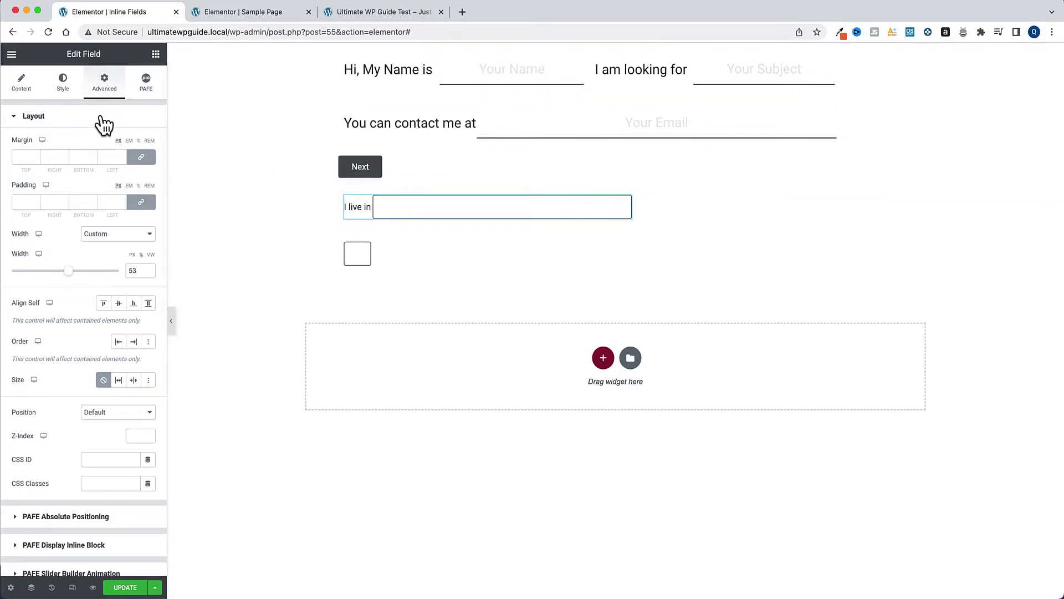
{"action": "left_click", "coordinate": [22, 84]}
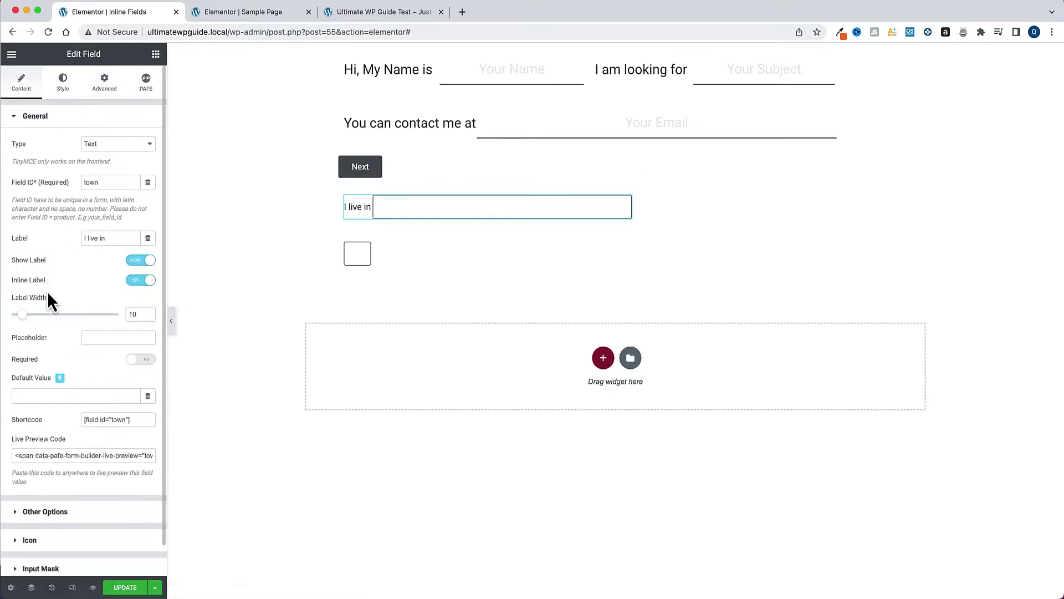
{"action": "mouse_move", "coordinate": [23, 318]}
{"action": "left_mouse_down"}
{"action": "mouse_move", "coordinate": [42, 318]}
{"action": "mouse_move", "coordinate": [14, 318]}
{"action": "mouse_move", "coordinate": [40, 317]}
{"action": "mouse_move", "coordinate": [25, 318]}
{"action": "left_mouse_up"}
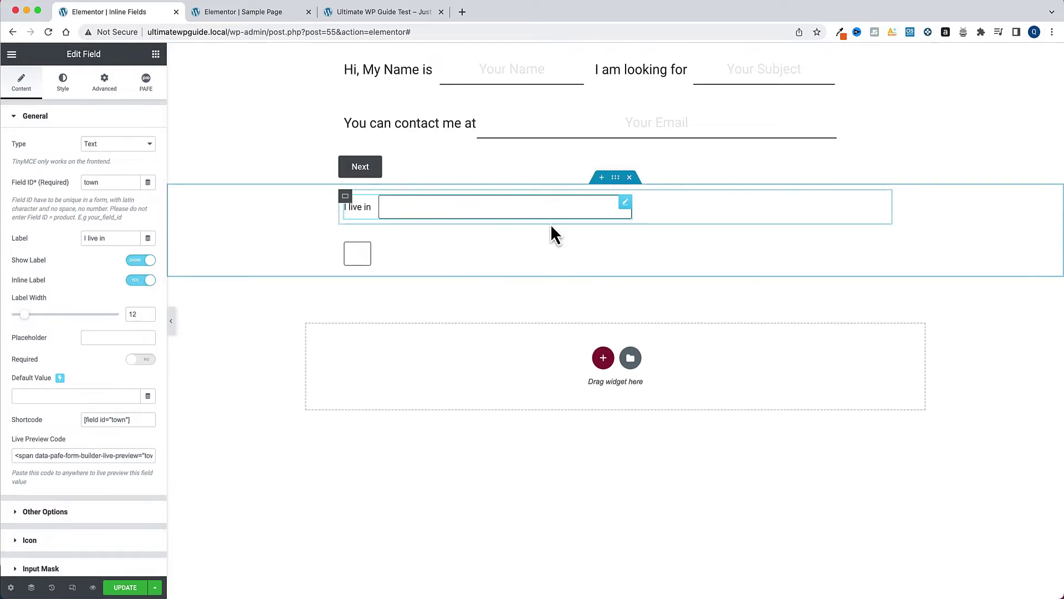
{"action": "left_click_drag", "start_coordinate": [603, 213], "coordinate": [586, 211]}
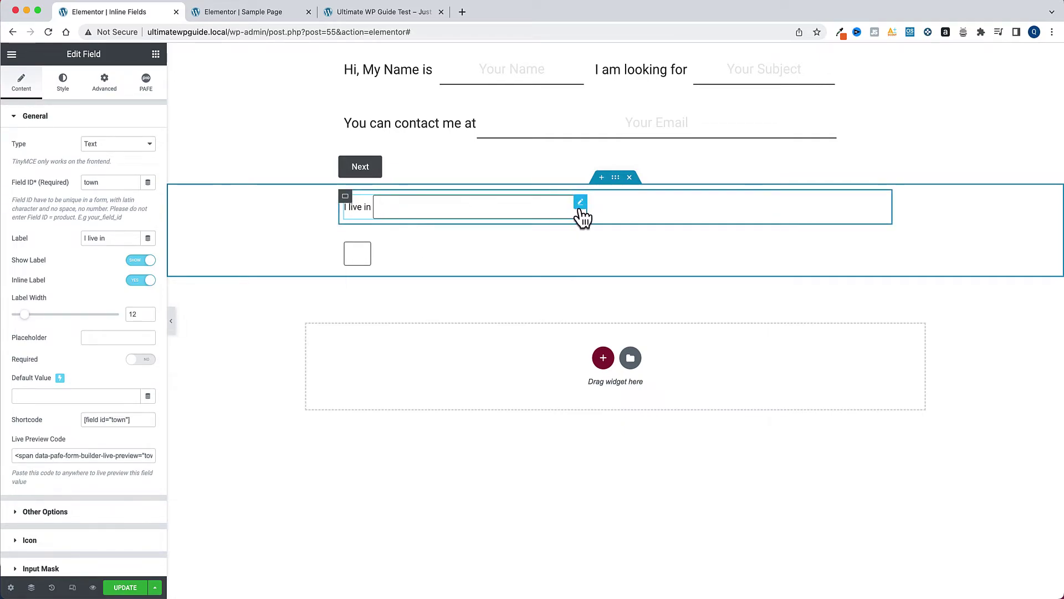
Give the I live in input a solid 0/0/2/0 bottom-only border with 0 corner radius.
{"action": "left_click", "coordinate": [63, 83]}
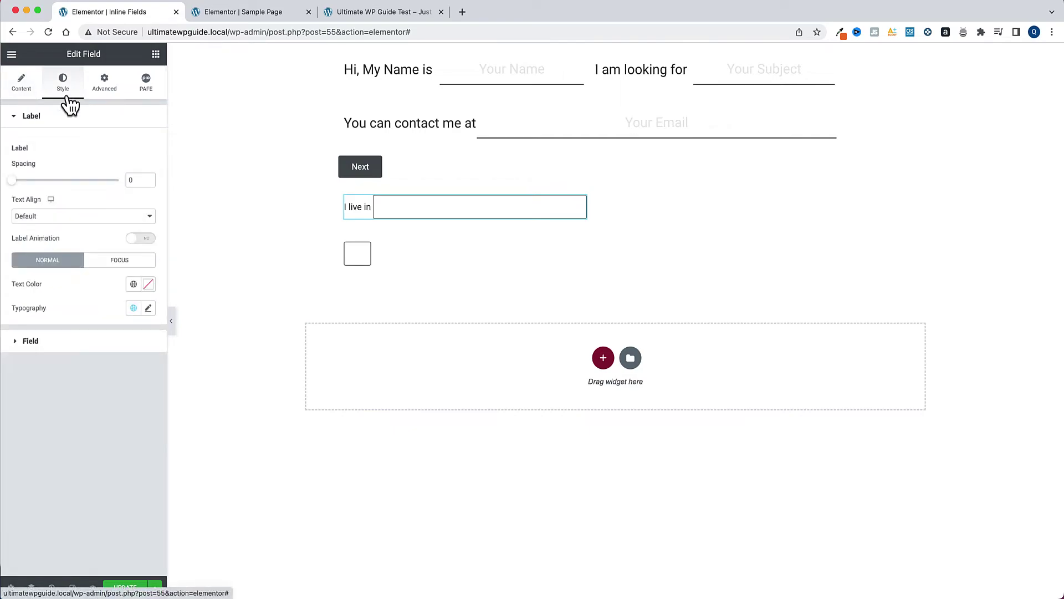
{"action": "left_click", "coordinate": [54, 341]}
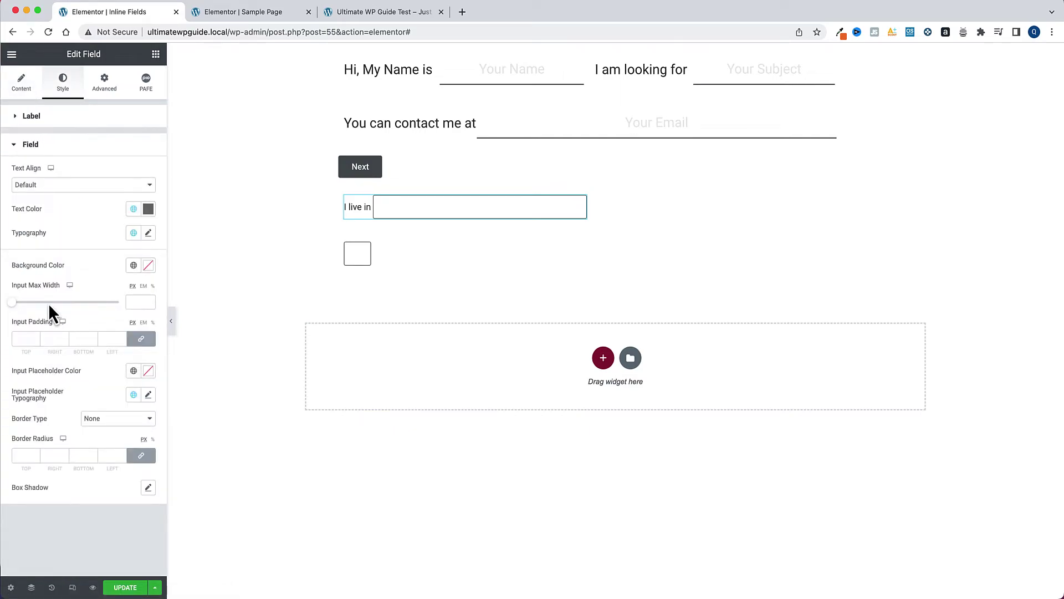
{"action": "left_click", "coordinate": [106, 421]}
{"action": "left_click", "coordinate": [103, 431]}
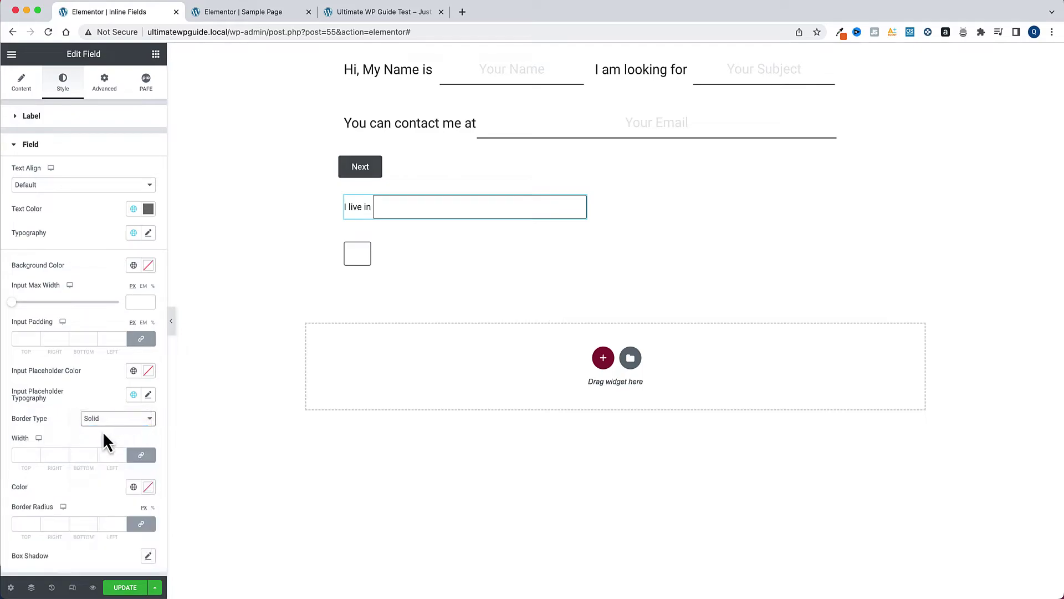
{"action": "left_click", "coordinate": [78, 455]}
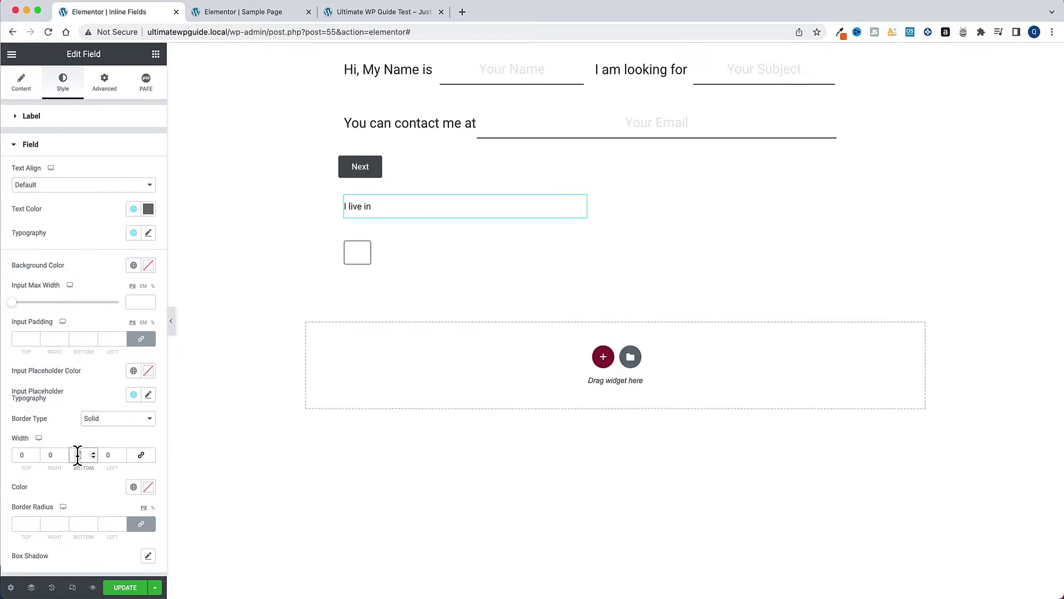
{"action": "type", "text": "2"}
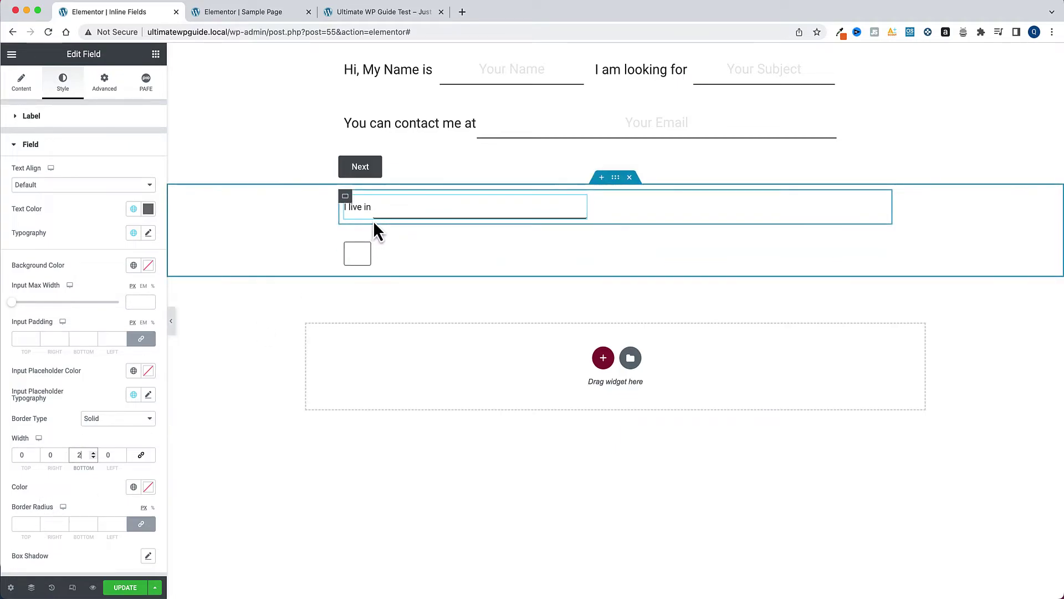
{"action": "left_click", "coordinate": [27, 524]}
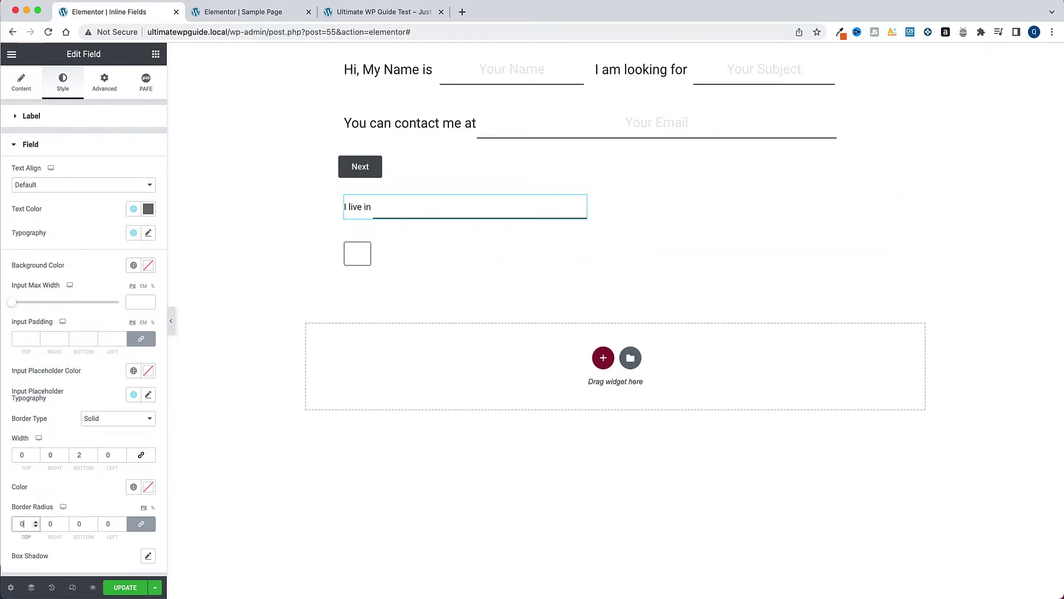
{"action": "left_click", "coordinate": [580, 208]}
Set the I live in label text size to 24 and widen its label width to 18.
{"action": "left_click", "coordinate": [14, 147]}
{"action": "left_click", "coordinate": [19, 118]}
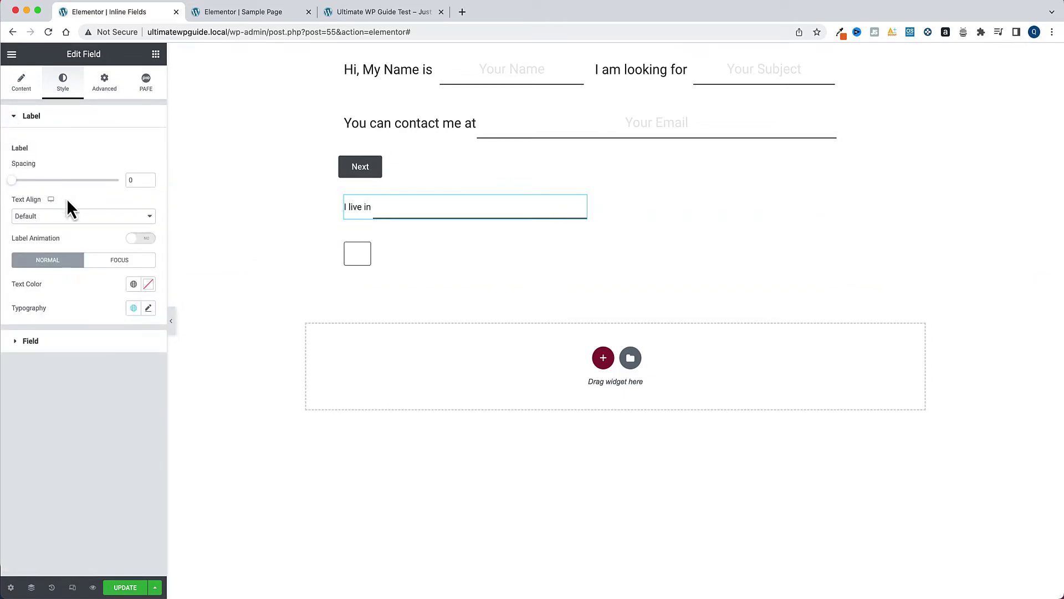
{"action": "left_click", "coordinate": [148, 308]}
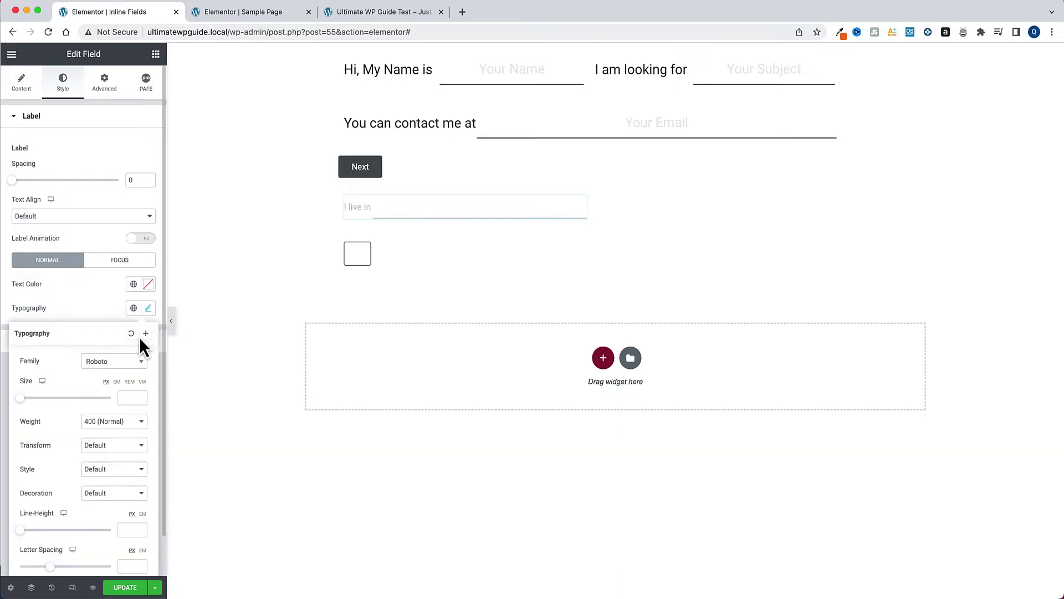
{"action": "left_click", "coordinate": [125, 398]}
{"action": "type", "text": "24"}
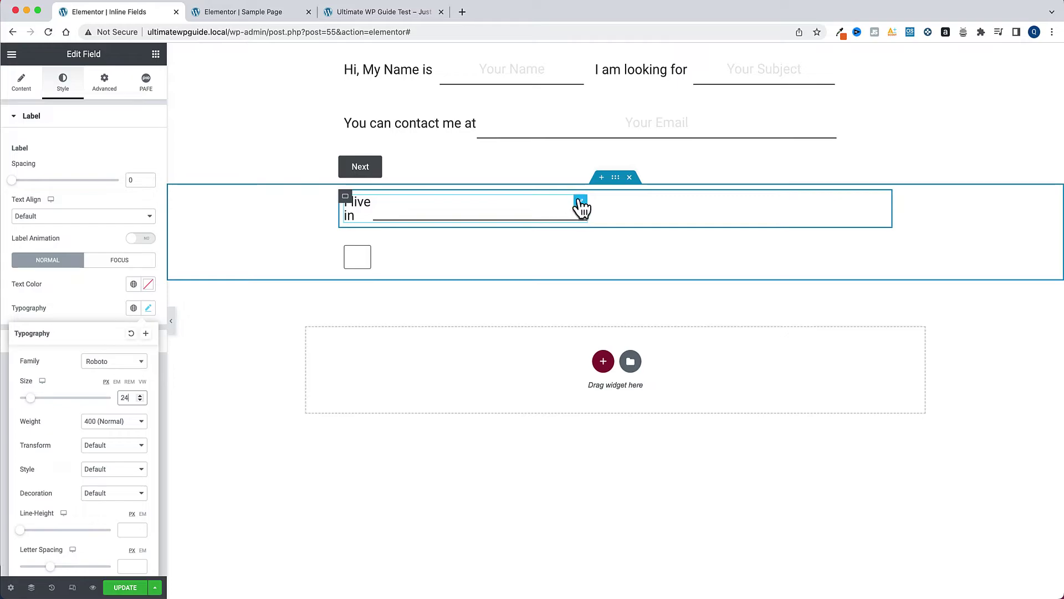
{"action": "left_click", "coordinate": [581, 210]}
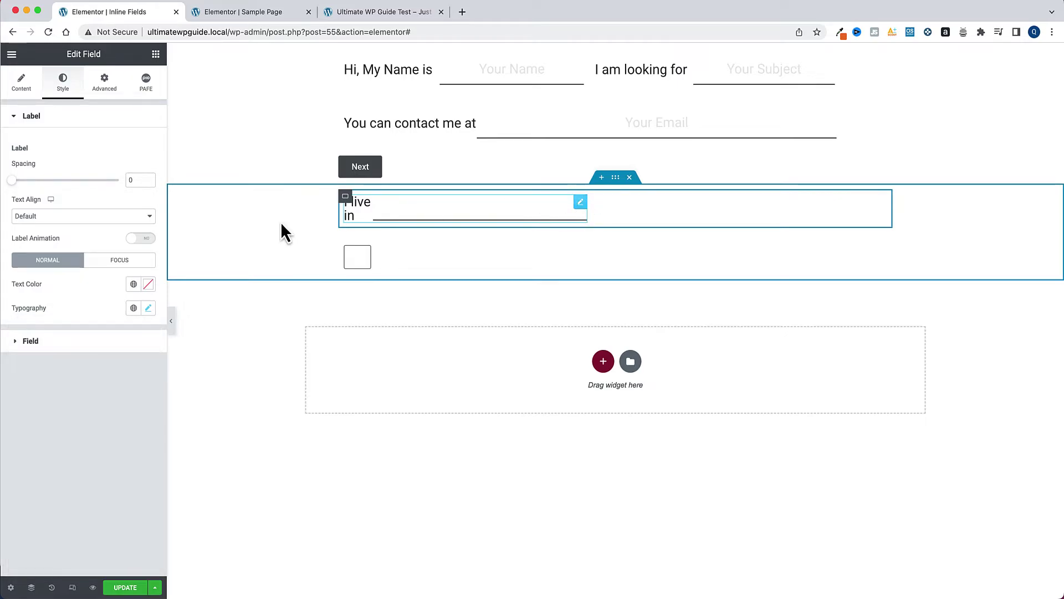
{"action": "left_click", "coordinate": [21, 82]}
{"action": "left_click_drag", "start_coordinate": [25, 316], "coordinate": [35, 317]}
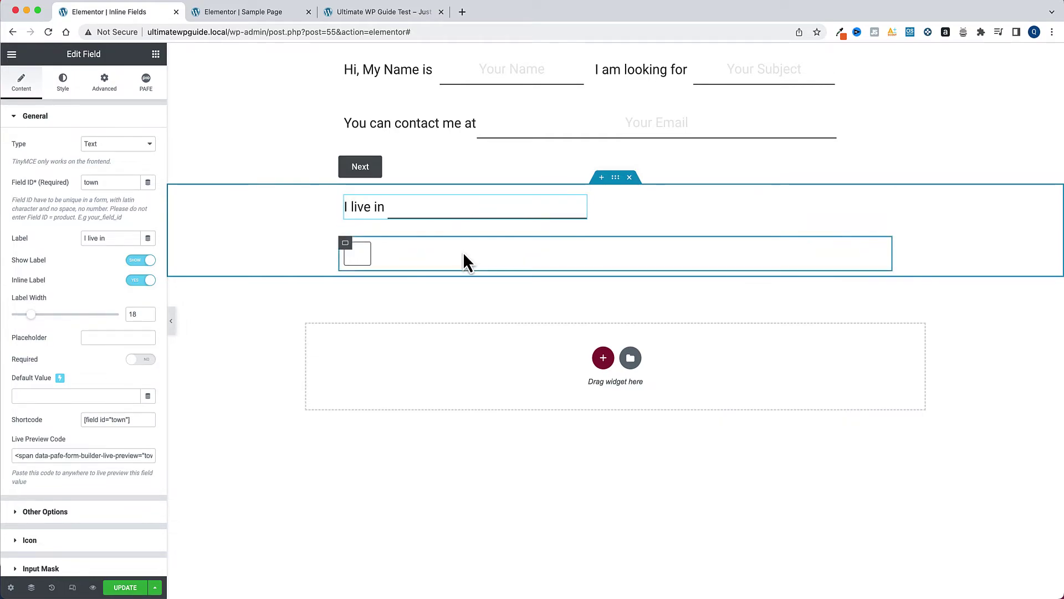
Duplicate the I live in field beside itself in the first row.
{"action": "right_click", "coordinate": [582, 207]}
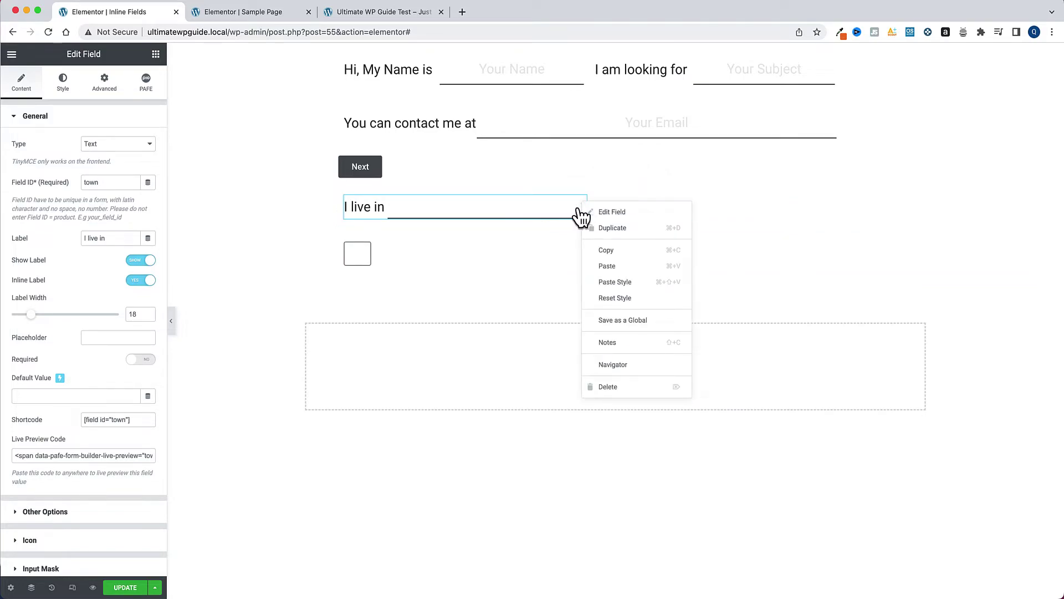
{"action": "right_click", "coordinate": [579, 206]}
{"action": "left_click", "coordinate": [612, 228]}
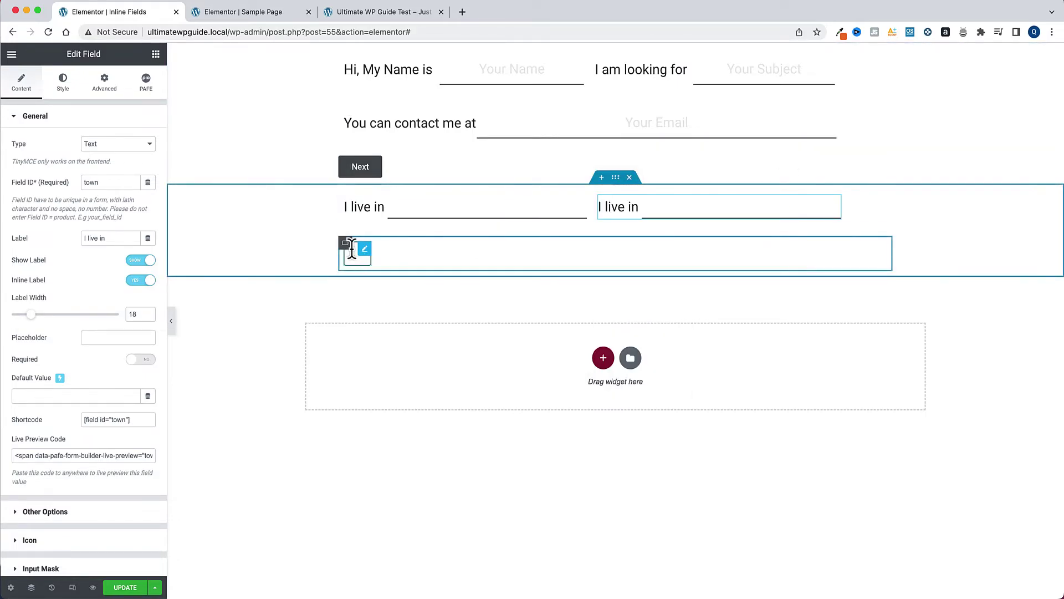
Paste a copy of the field into the lower row and delete the empty box field.
{"action": "right_click", "coordinate": [838, 205]}
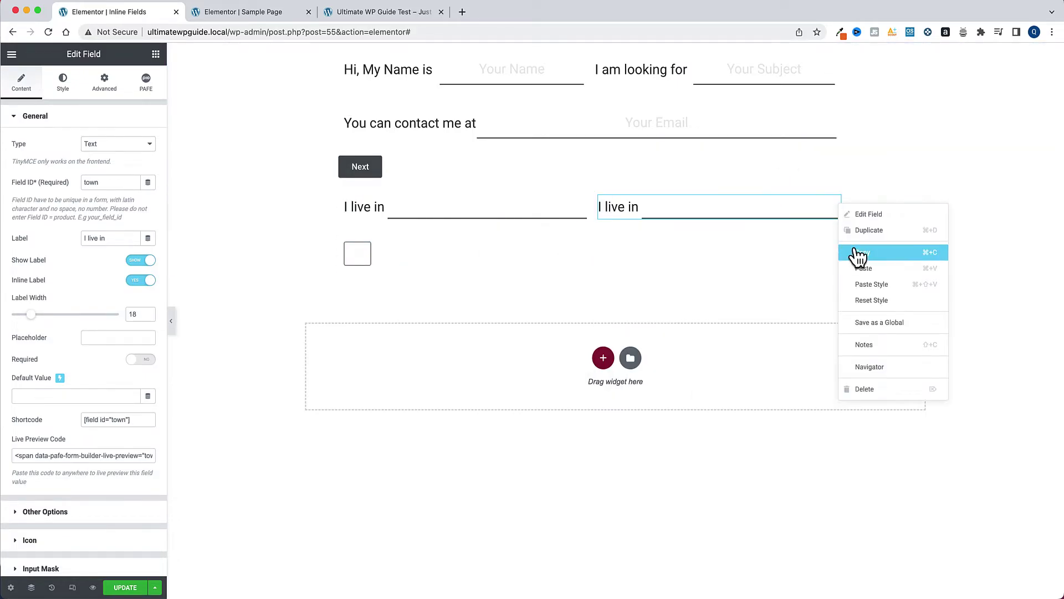
{"action": "left_click", "coordinate": [863, 253]}
{"action": "right_click", "coordinate": [388, 258]}
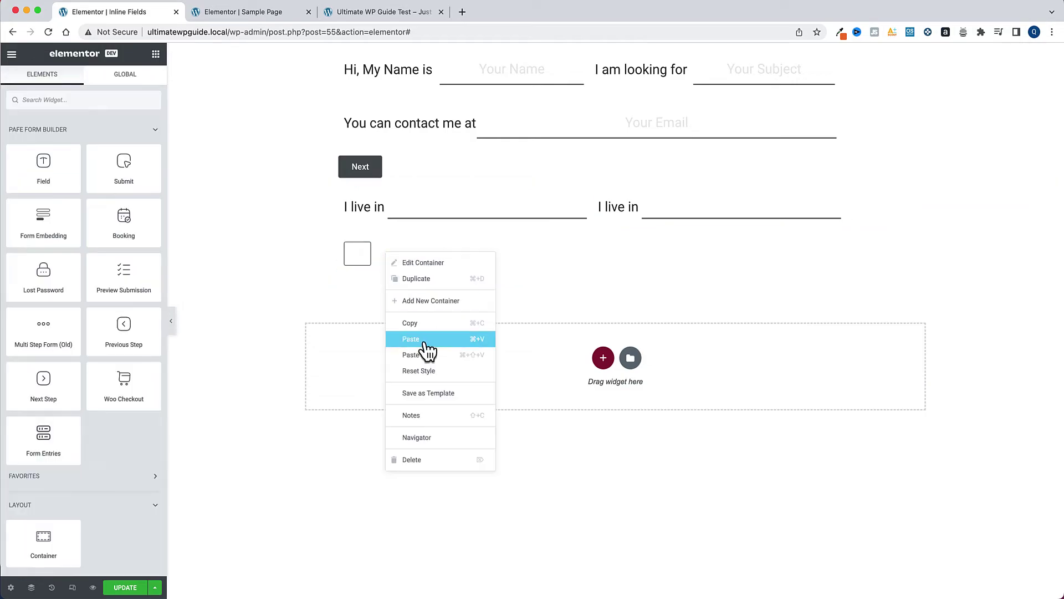
{"action": "left_click", "coordinate": [413, 340]}
{"action": "right_click", "coordinate": [369, 258]}
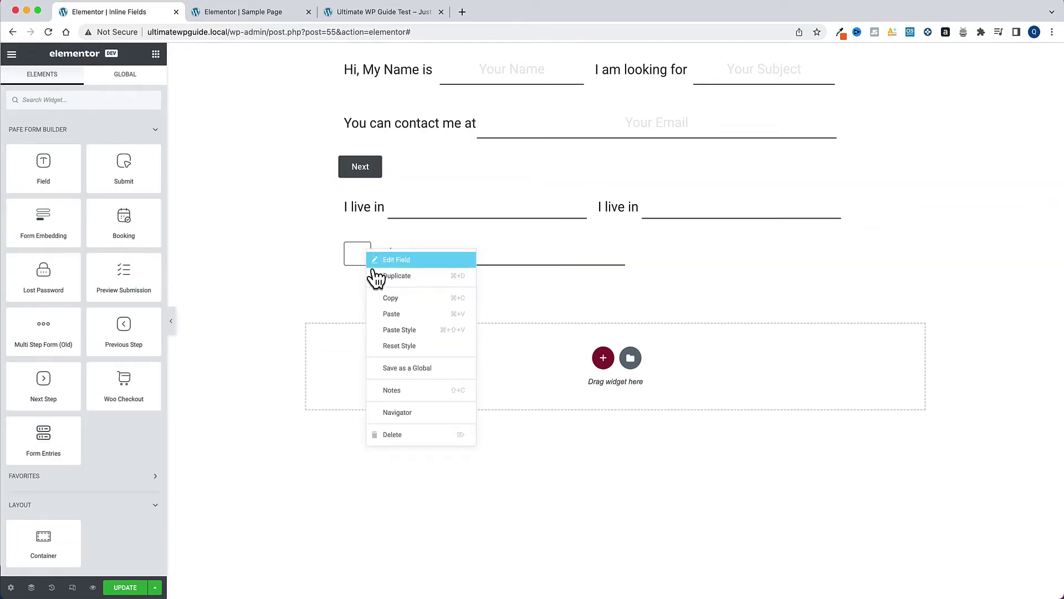
{"action": "left_click", "coordinate": [395, 438]}
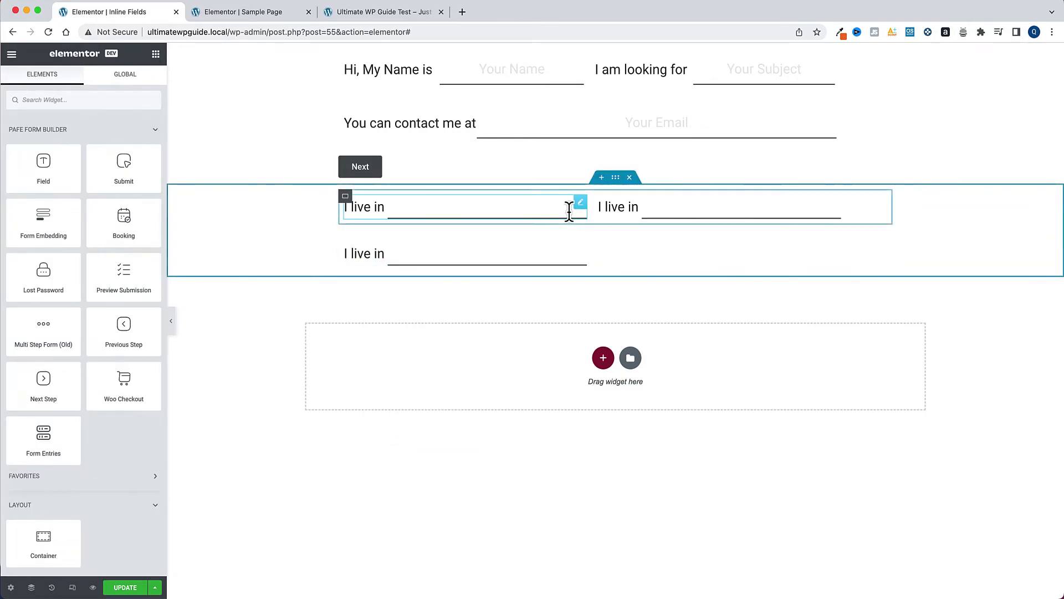
Make the right field ID country with label 'in' and a narrower label width of 7.
{"action": "left_click", "coordinate": [834, 203]}
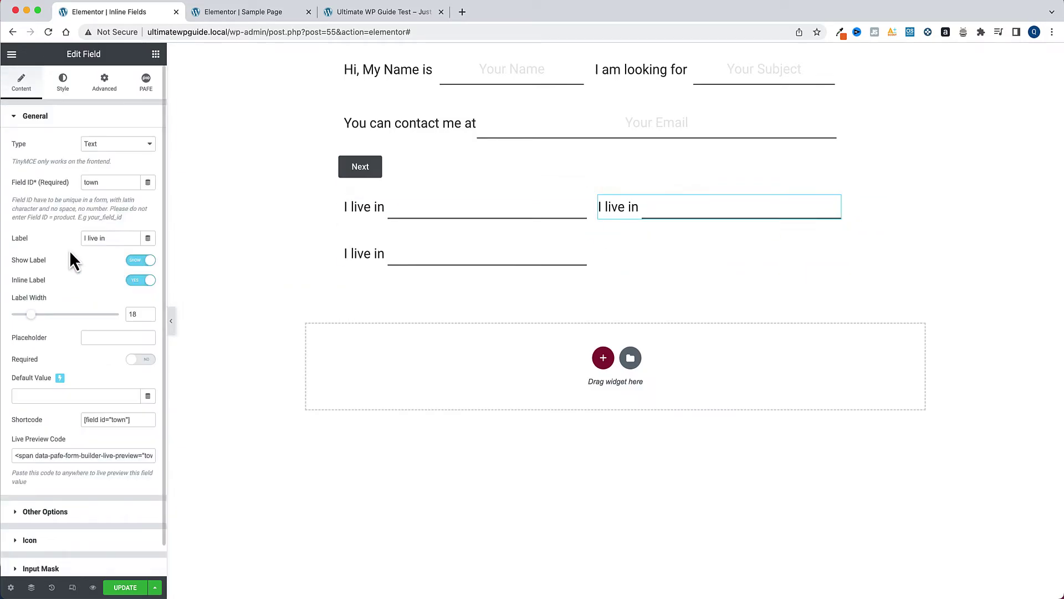
{"action": "left_click", "coordinate": [101, 186]}
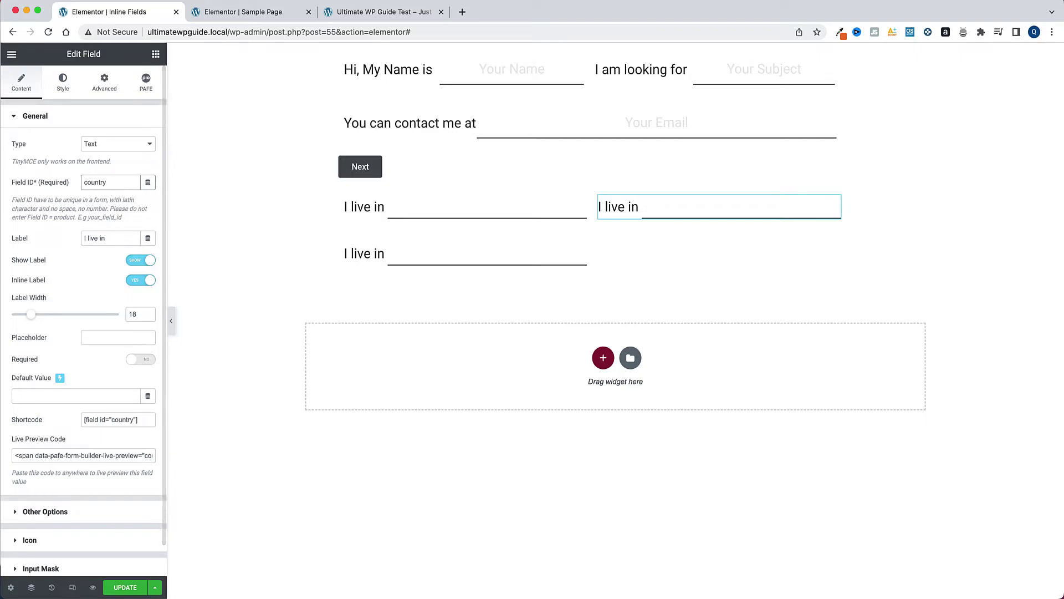
{"action": "left_click_drag", "start_coordinate": [100, 240], "coordinate": [72, 238]}
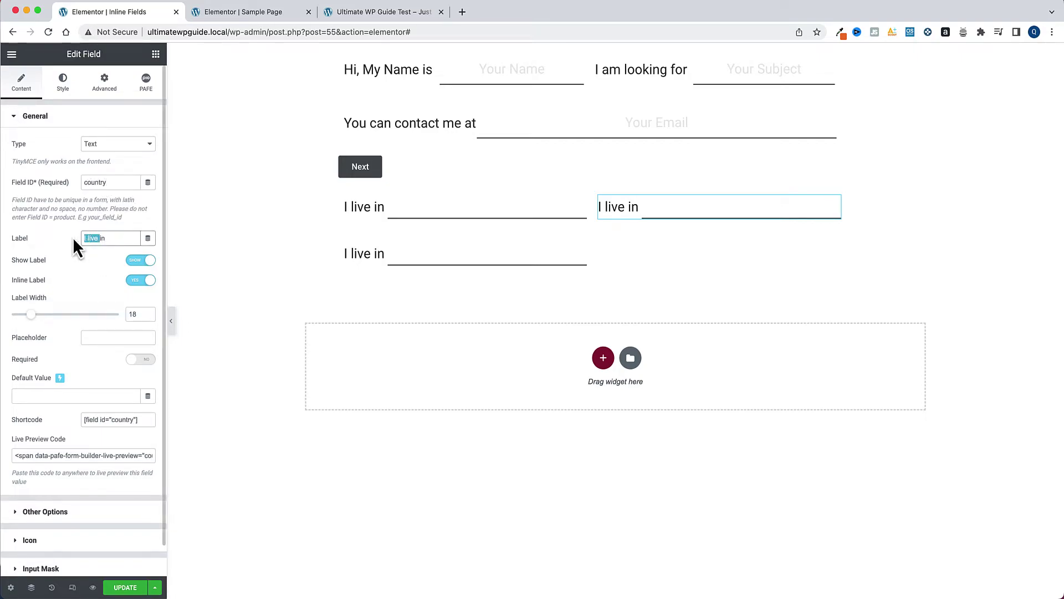
{"action": "key", "text": "BackSpace"}
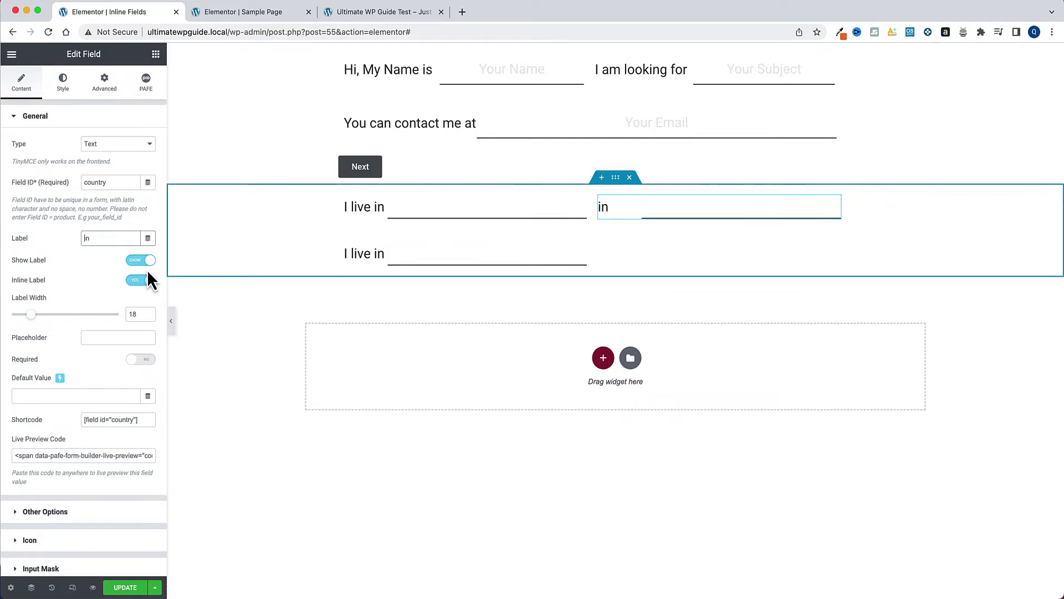
{"action": "left_click_drag", "start_coordinate": [31, 317], "coordinate": [27, 317]}
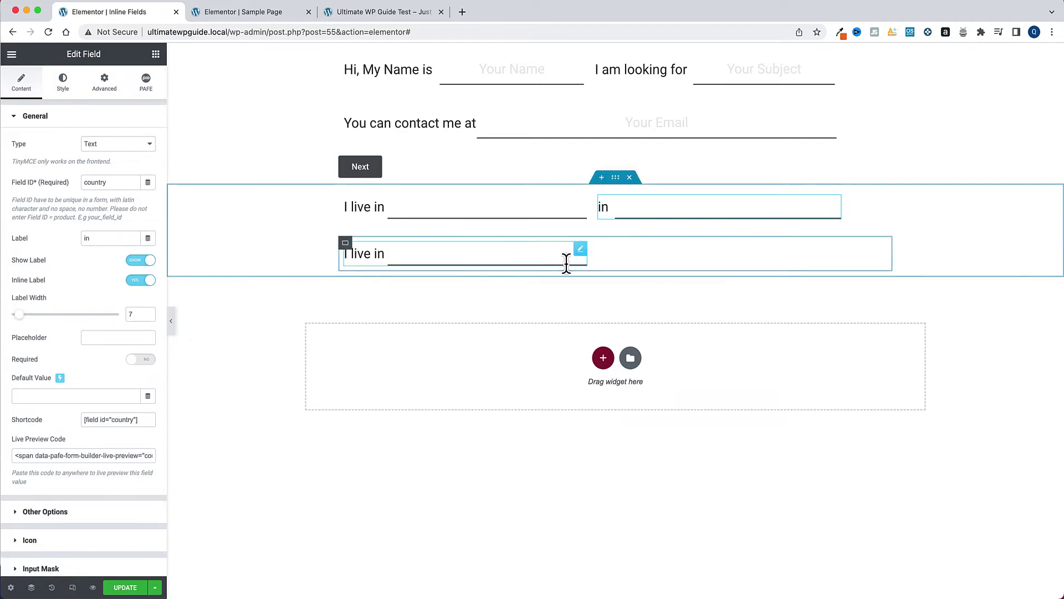
Make the lower field ID address, labelled 'My Street Address is', full-width, with label width 25.
{"action": "left_click", "coordinate": [581, 250]}
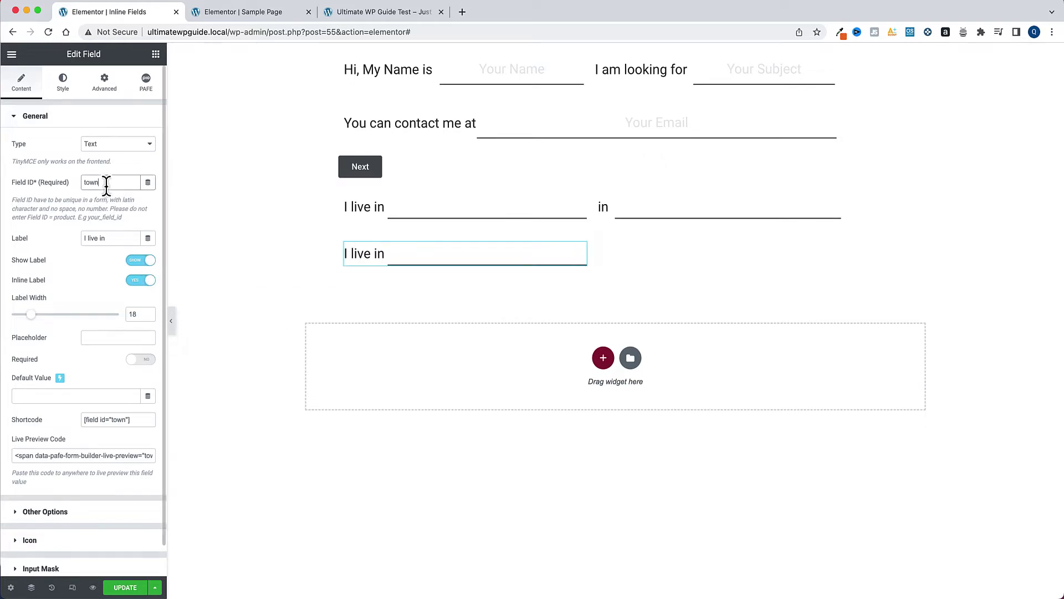
{"action": "type", "text": "address"}
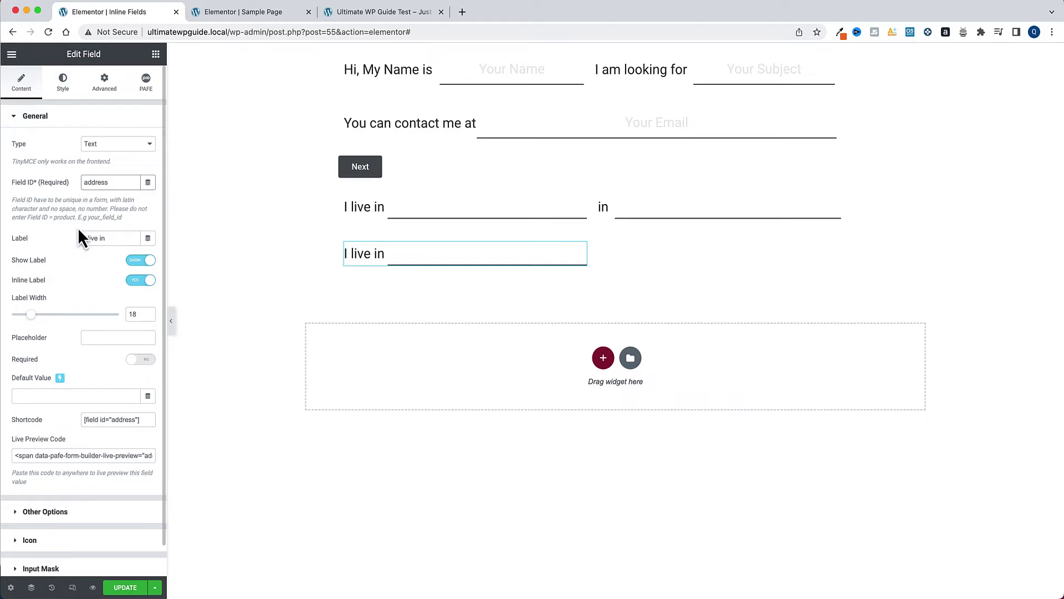
{"action": "left_click", "coordinate": [115, 237]}
{"action": "type", "text": "My Street Address is"}
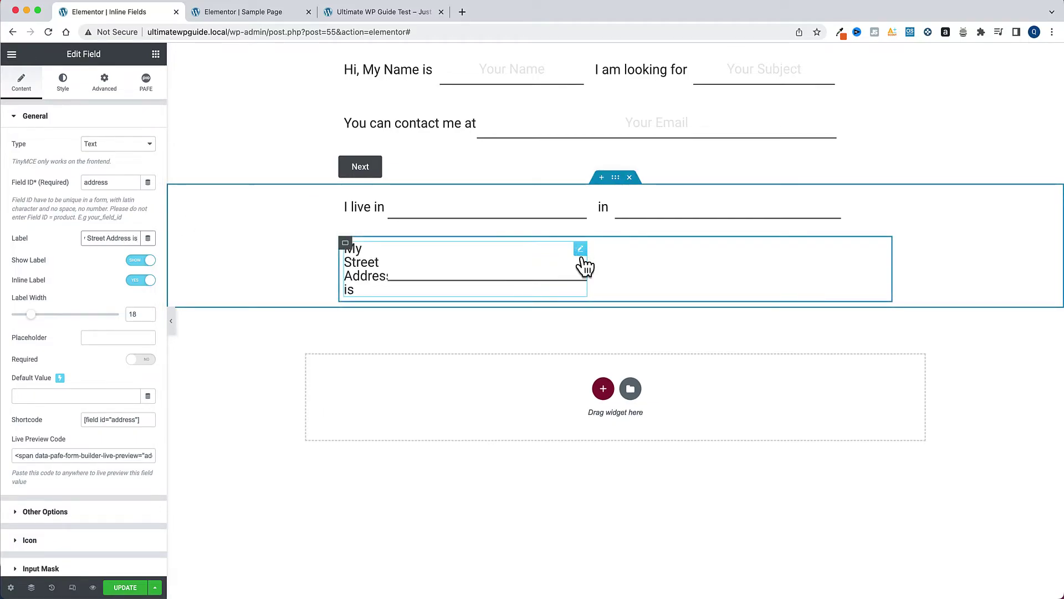
{"action": "left_click_drag", "start_coordinate": [32, 315], "coordinate": [41, 315]}
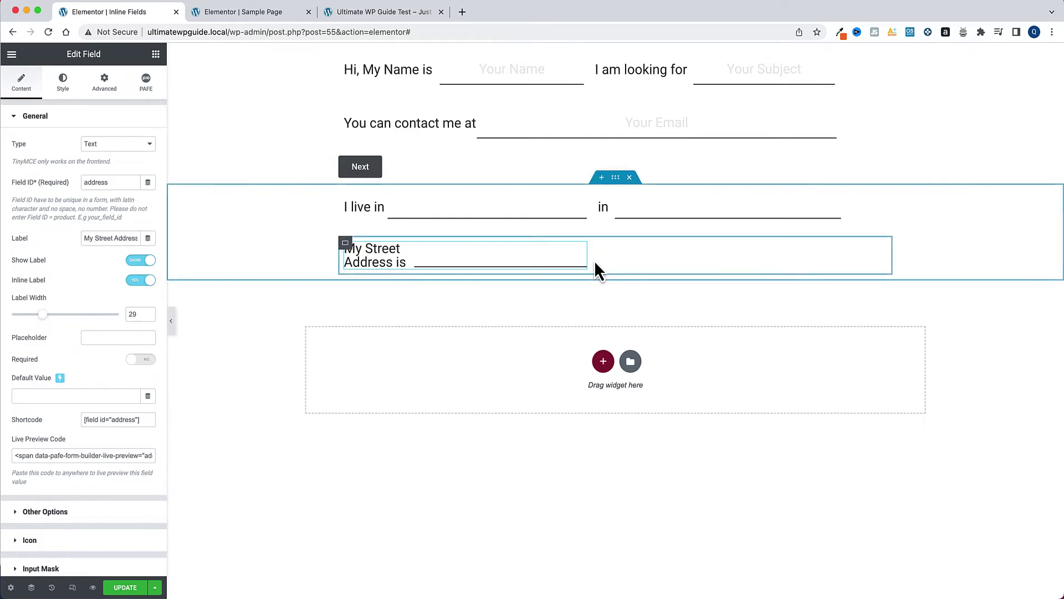
{"action": "left_click_drag", "start_coordinate": [638, 262], "coordinate": [842, 258]}
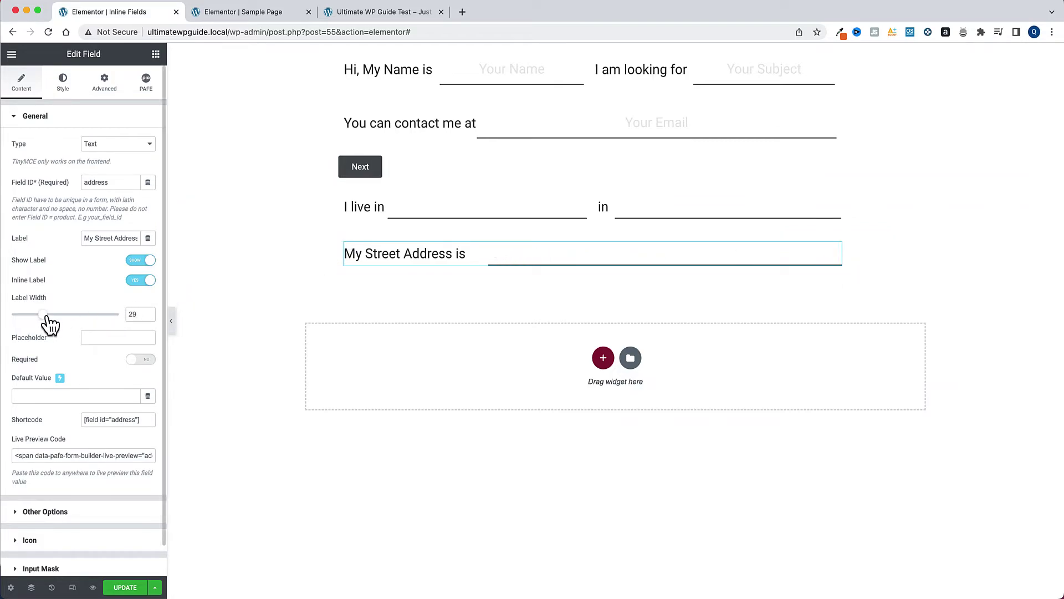
{"action": "left_click_drag", "start_coordinate": [42, 315], "coordinate": [39, 316]}
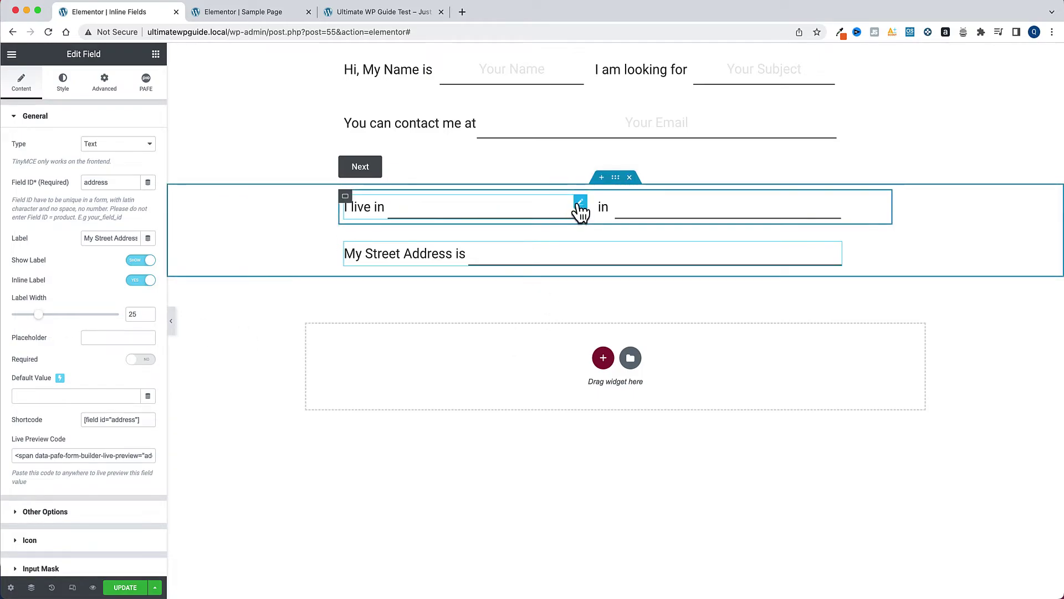
Add placeholders 'Enter your Town', 'Enter your Country' and 'Enter your Street Address' to the three fields.
{"action": "left_click", "coordinate": [579, 204]}
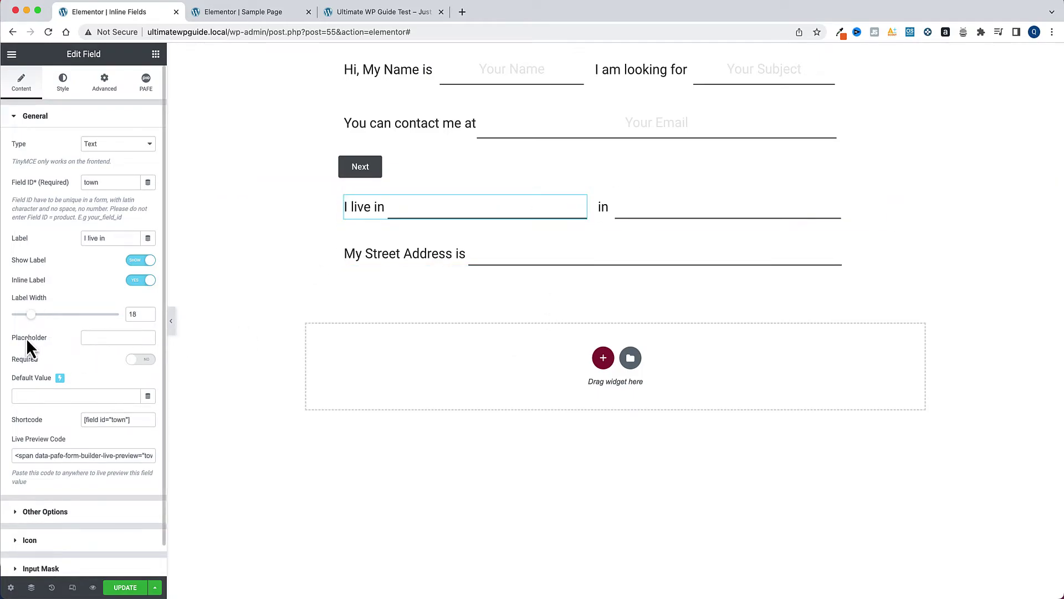
{"action": "left_click", "coordinate": [95, 337]}
{"action": "type", "text": "Enter your Town"}
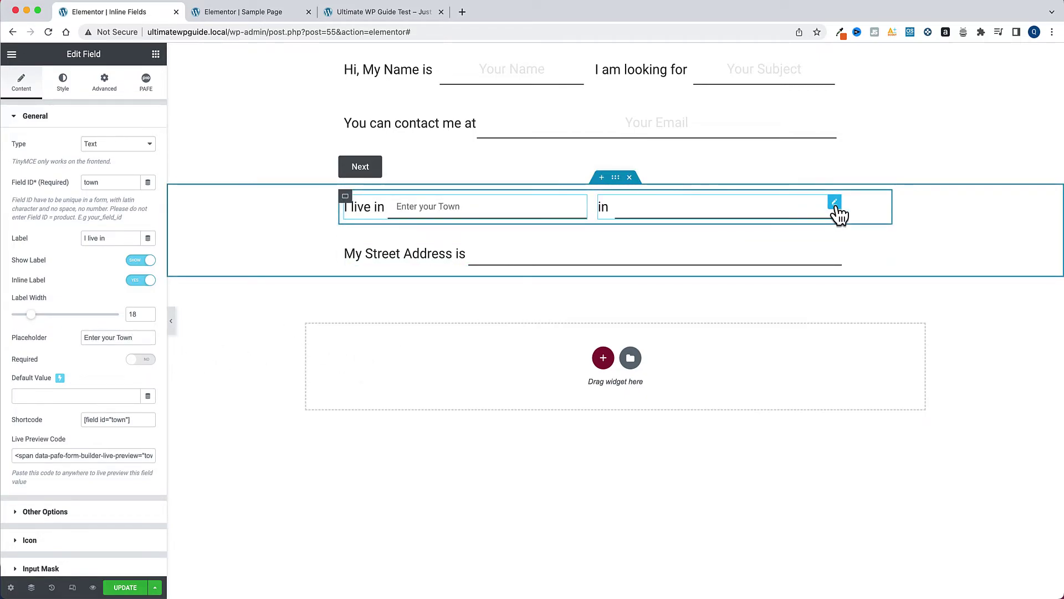
{"action": "left_click", "coordinate": [835, 203]}
{"action": "left_click", "coordinate": [107, 337]}
{"action": "type", "text": "Enter your Cuntry"}
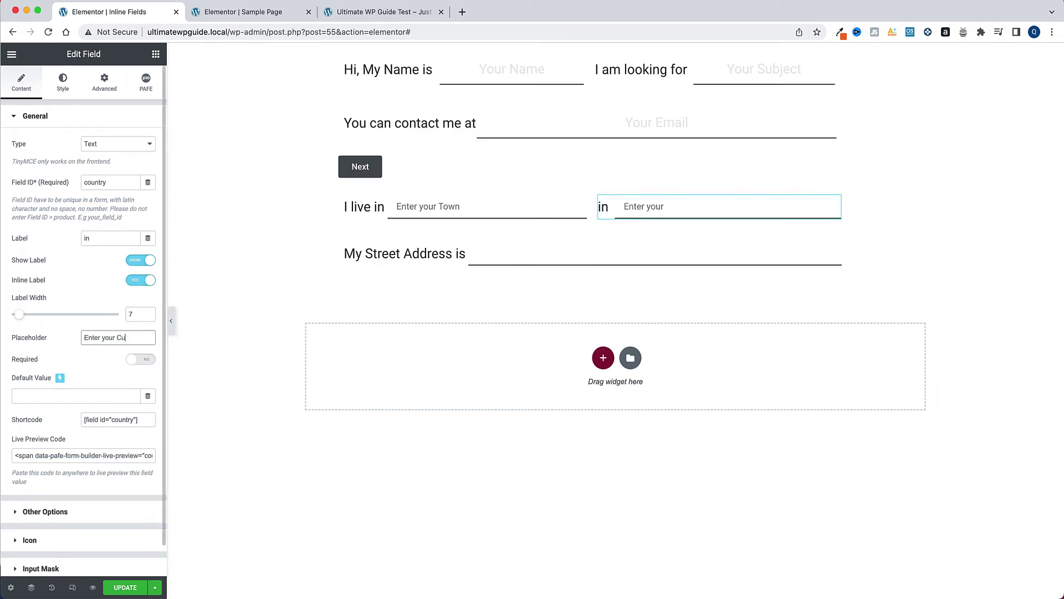
{"action": "left_click", "coordinate": [123, 337]}
{"action": "type", "text": "o"}
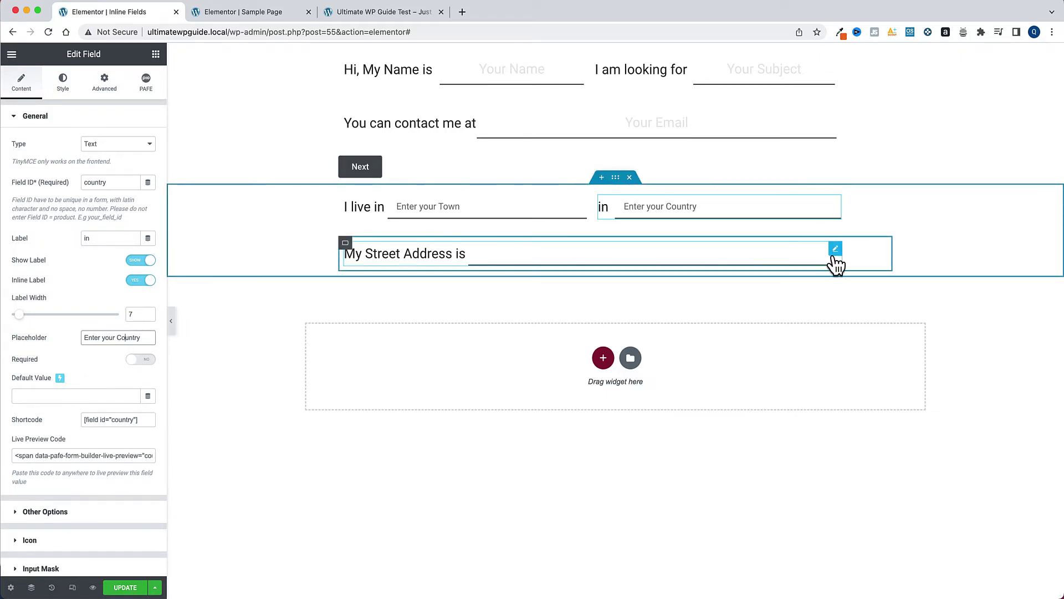
{"action": "left_click", "coordinate": [835, 249]}
{"action": "type", "text": "Enter your Street Address"}
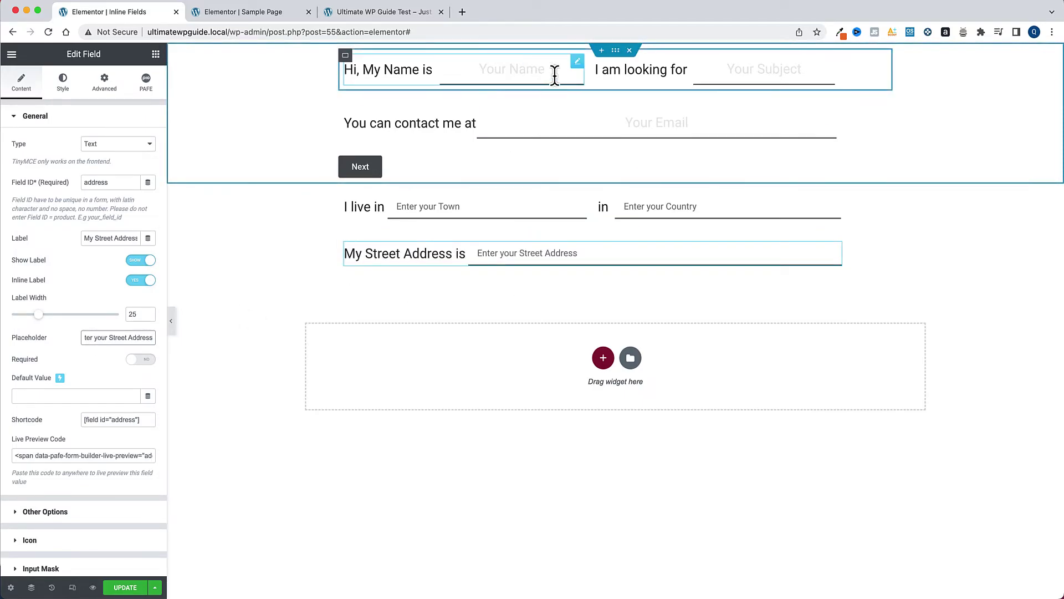
Copy the Your Name field's style onto the Town field.
{"action": "right_click", "coordinate": [580, 61]}
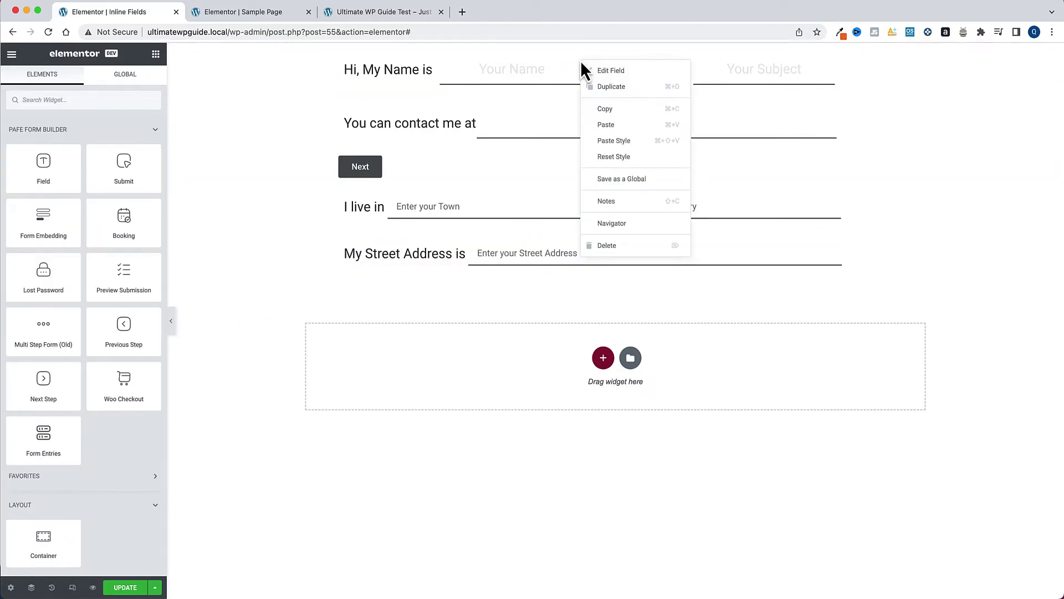
{"action": "left_click", "coordinate": [604, 110]}
{"action": "right_click", "coordinate": [582, 211]}
{"action": "left_click", "coordinate": [613, 285]}
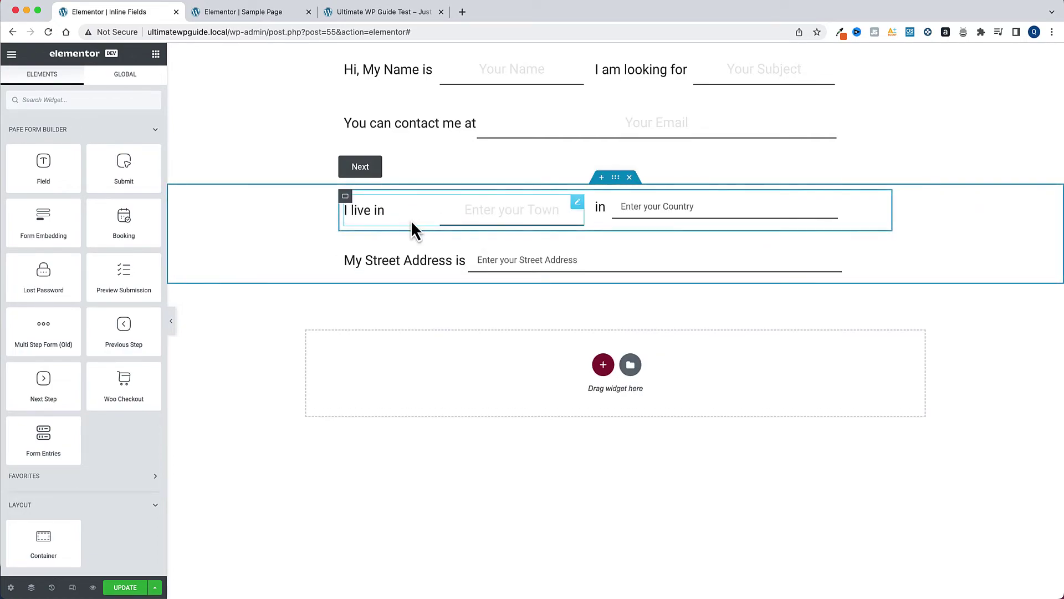
Give the Country field a Fade In Up entrance animation.
{"action": "left_click", "coordinate": [832, 202]}
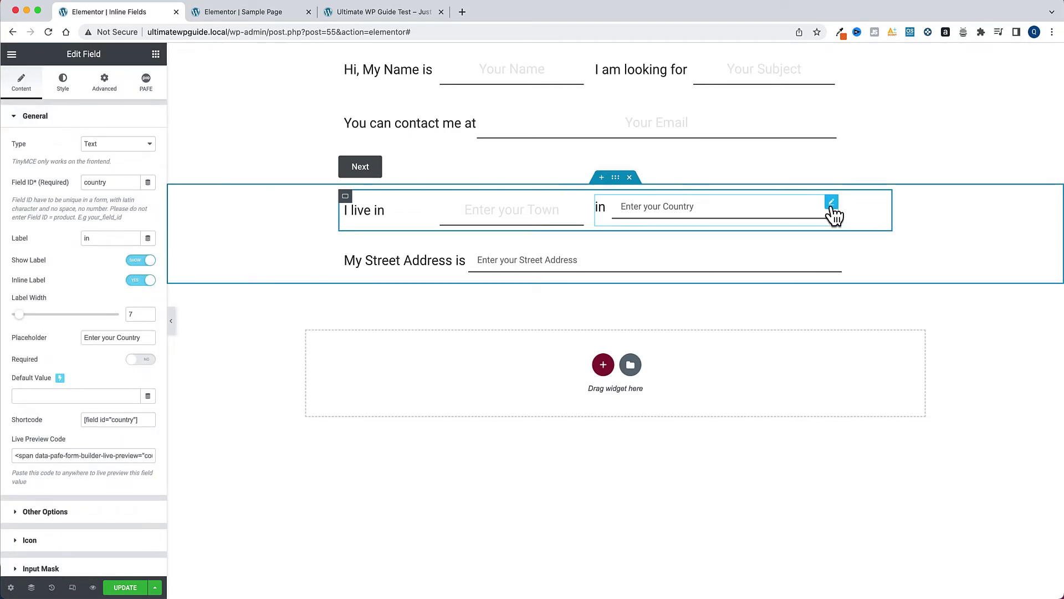
{"action": "left_click", "coordinate": [105, 83]}
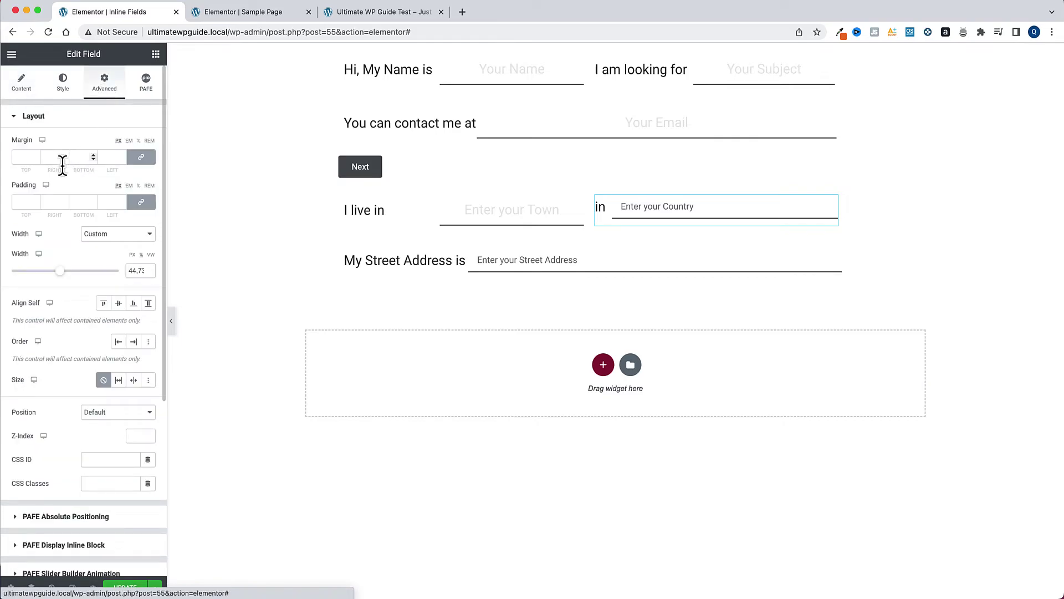
{"action": "left_click", "coordinate": [17, 119]}
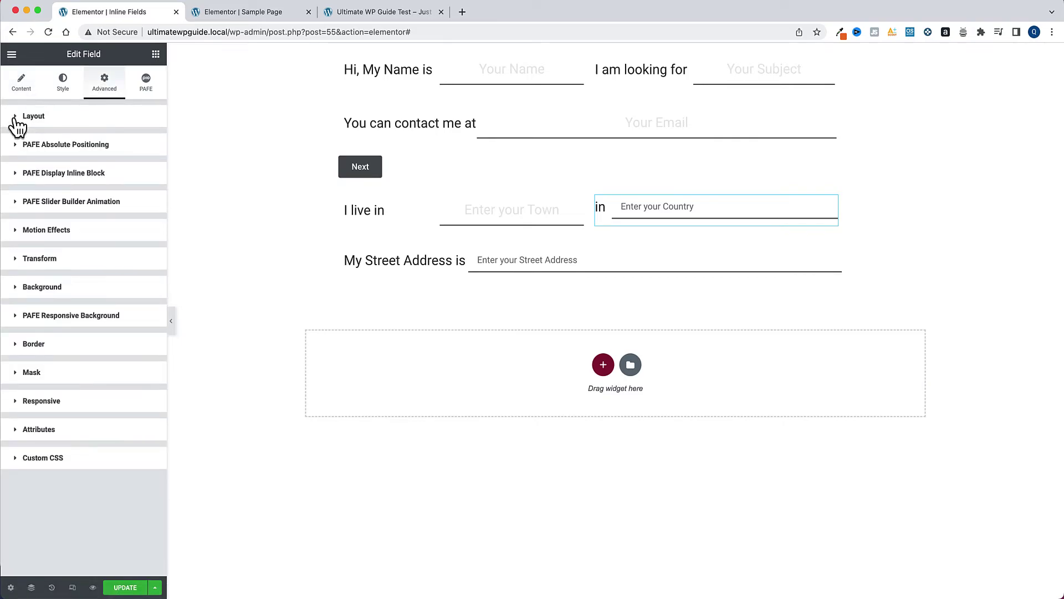
{"action": "left_click", "coordinate": [58, 235]}
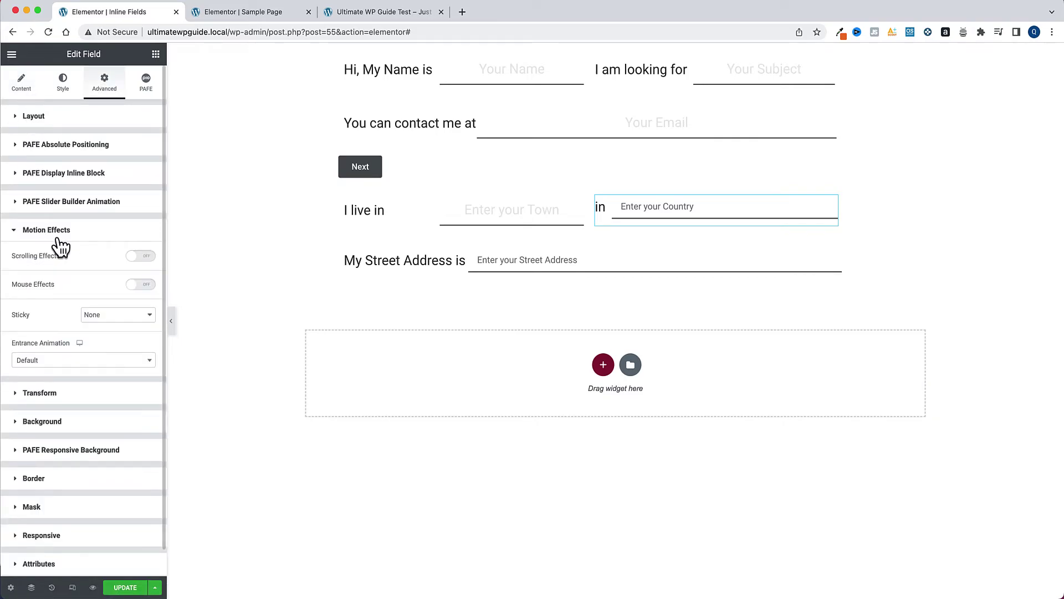
{"action": "left_click", "coordinate": [43, 363]}
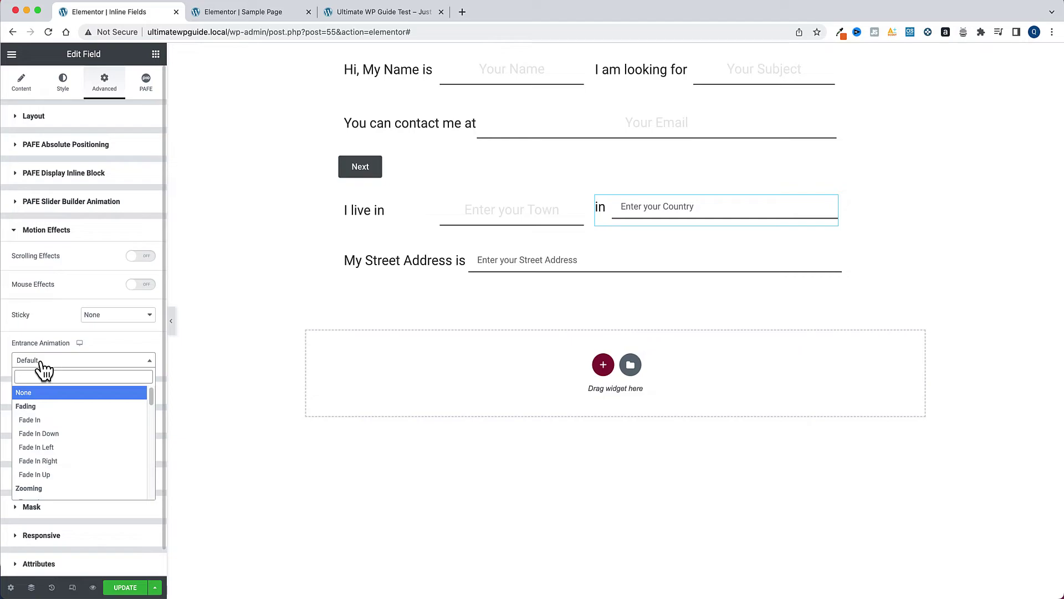
{"action": "left_click", "coordinate": [41, 476]}
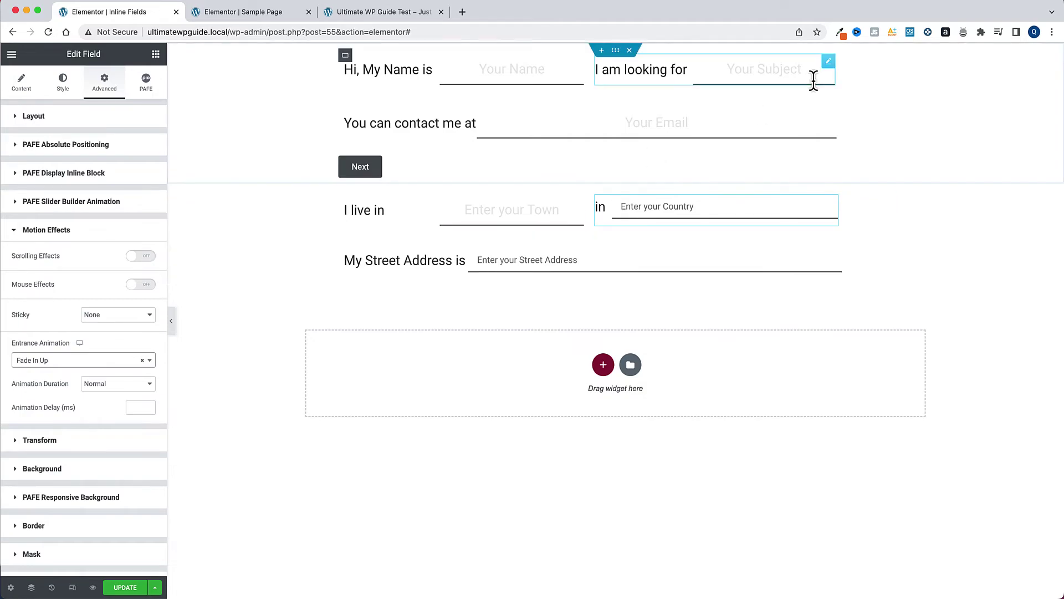
Paste the upper fields' style onto the Country and Street Address fields.
{"action": "right_click", "coordinate": [829, 71]}
{"action": "right_click", "coordinate": [834, 211]}
{"action": "left_click", "coordinate": [851, 258]}
{"action": "right_click", "coordinate": [831, 118]}
{"action": "left_click", "coordinate": [862, 177]}
{"action": "right_click", "coordinate": [838, 260]}
{"action": "left_click", "coordinate": [868, 338]}
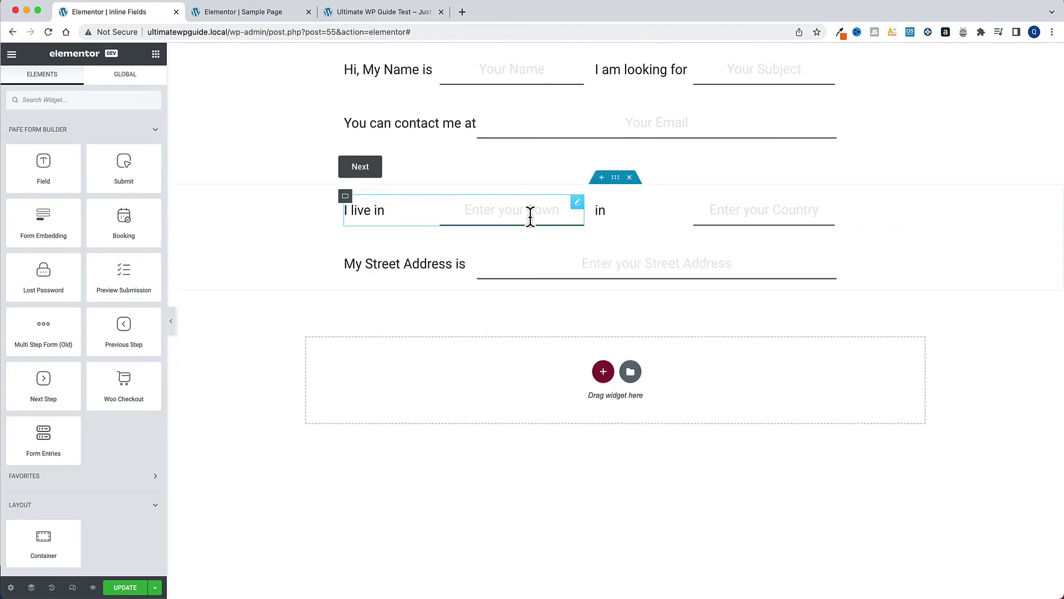
Set the address container's PAFE Multi Step Form step title to 'Step 2'.
{"action": "left_click", "coordinate": [615, 178]}
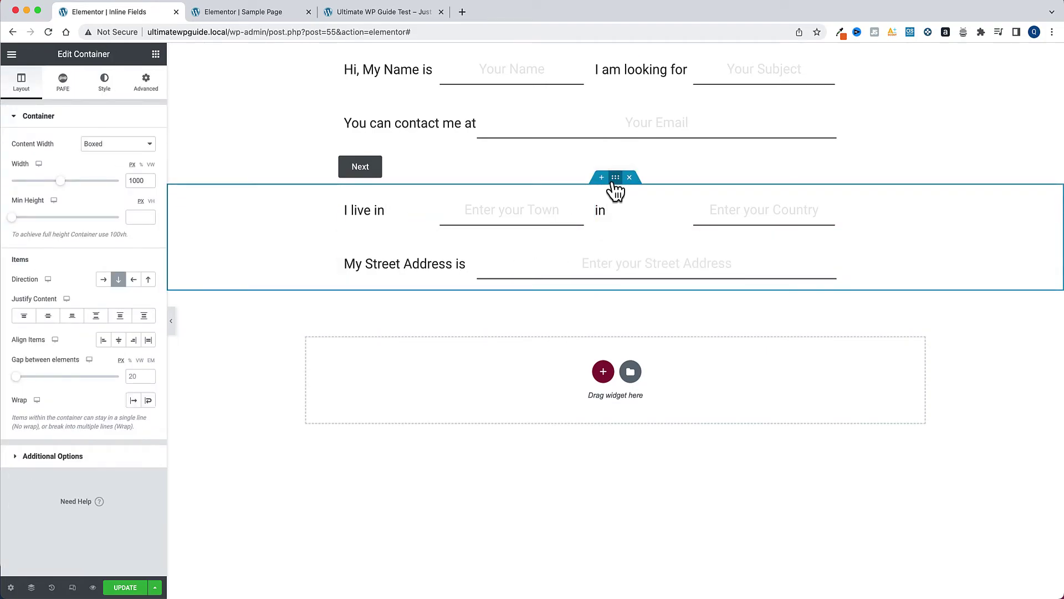
{"action": "left_click", "coordinate": [63, 88]}
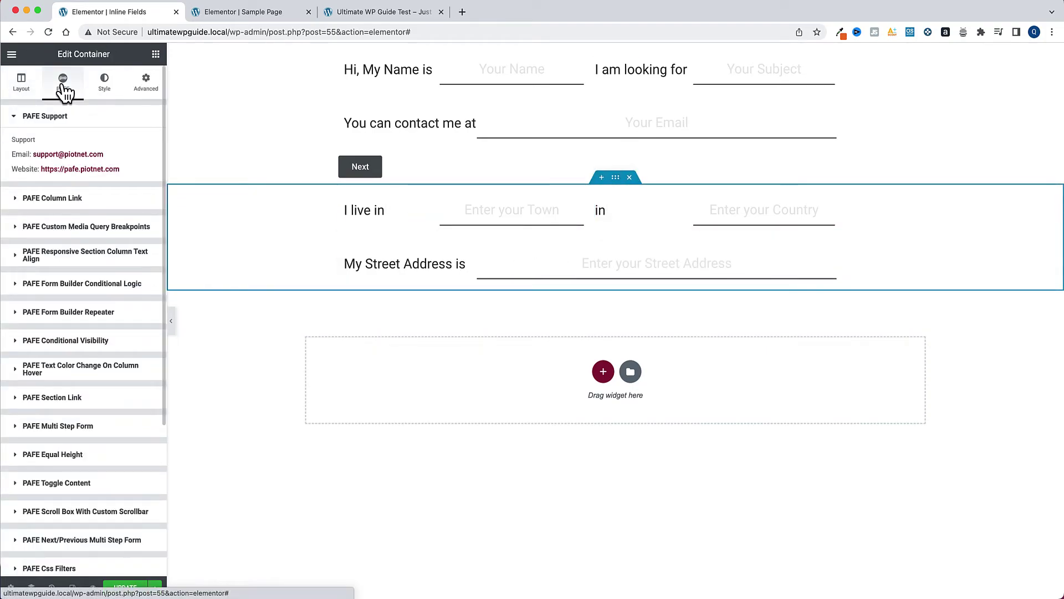
{"action": "left_click", "coordinate": [74, 429]}
{"action": "left_click", "coordinate": [39, 413]}
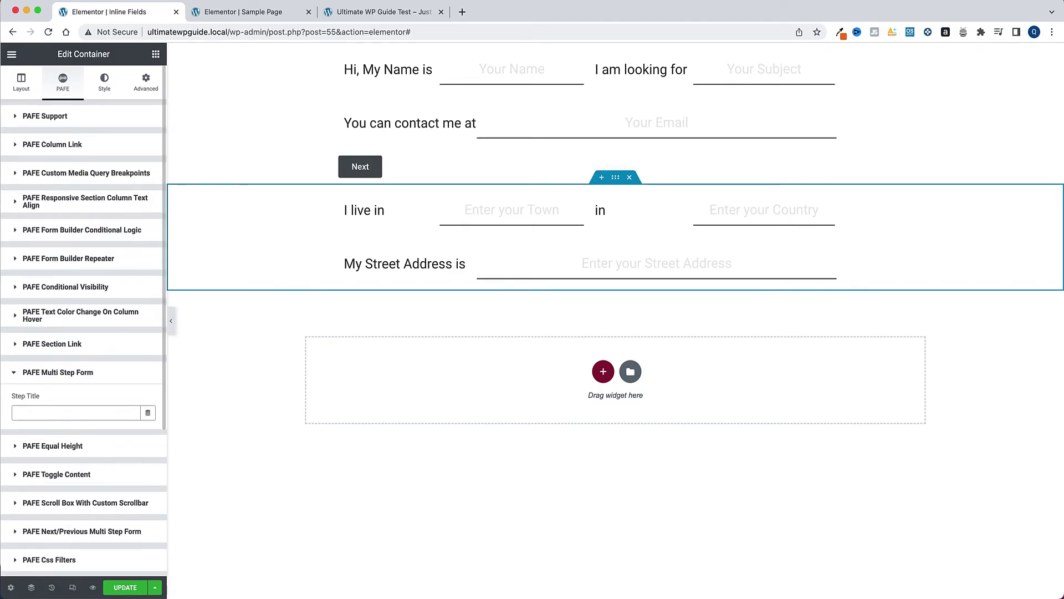
{"action": "type", "text": "Step 2"}
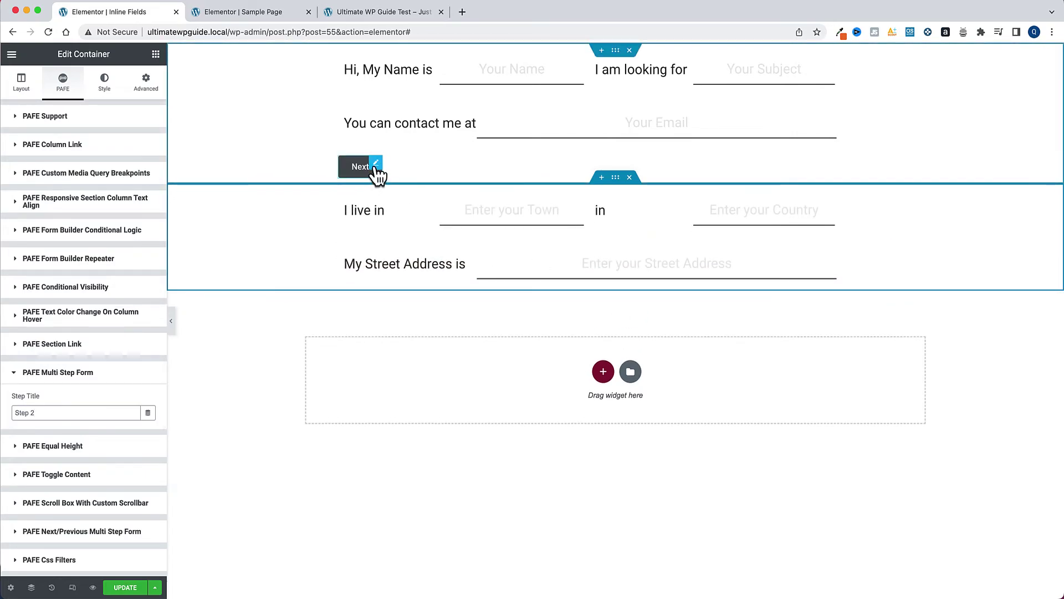
Add an empty inner container below the Street Address field.
{"action": "left_click", "coordinate": [155, 54]}
{"action": "left_click_drag", "start_coordinate": [44, 383], "coordinate": [551, 286]}
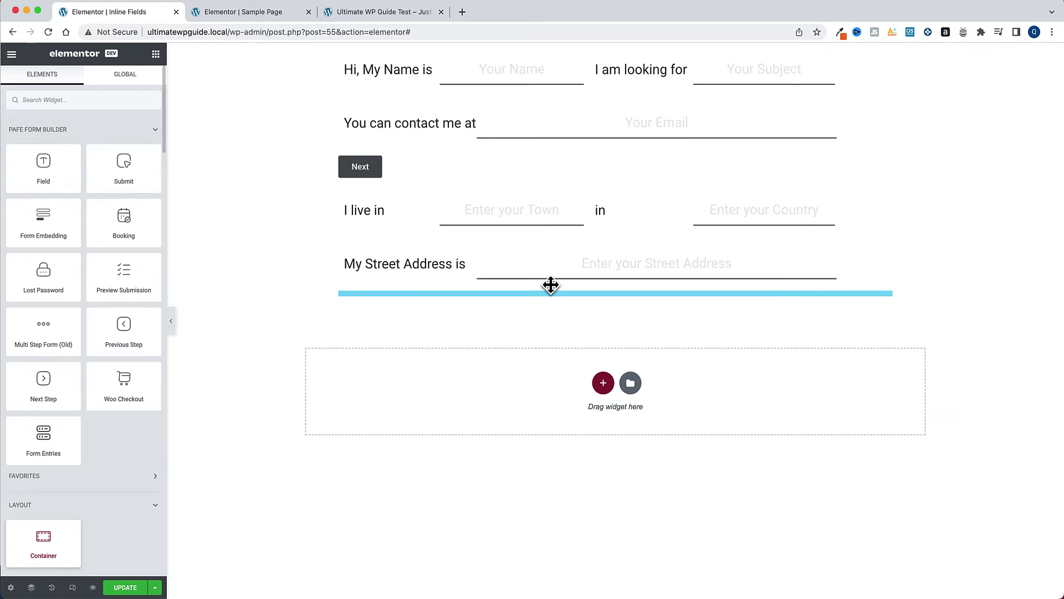
{"action": "left_click_drag", "start_coordinate": [546, 299], "coordinate": [545, 304]}
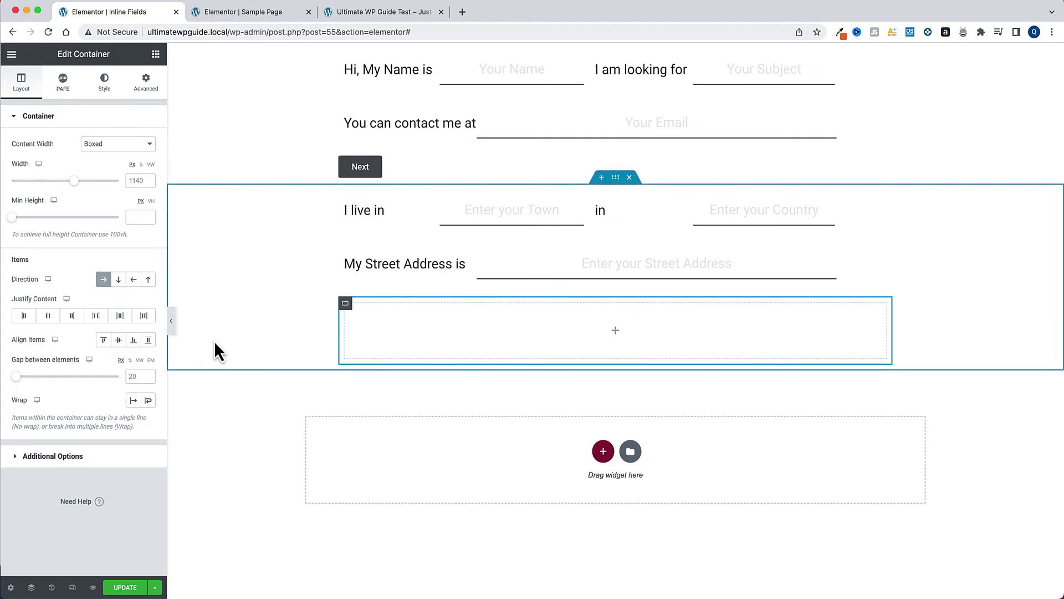
Add Previous and Submit buttons to the inner container, side by side with Previous first.
{"action": "left_click", "coordinate": [157, 54]}
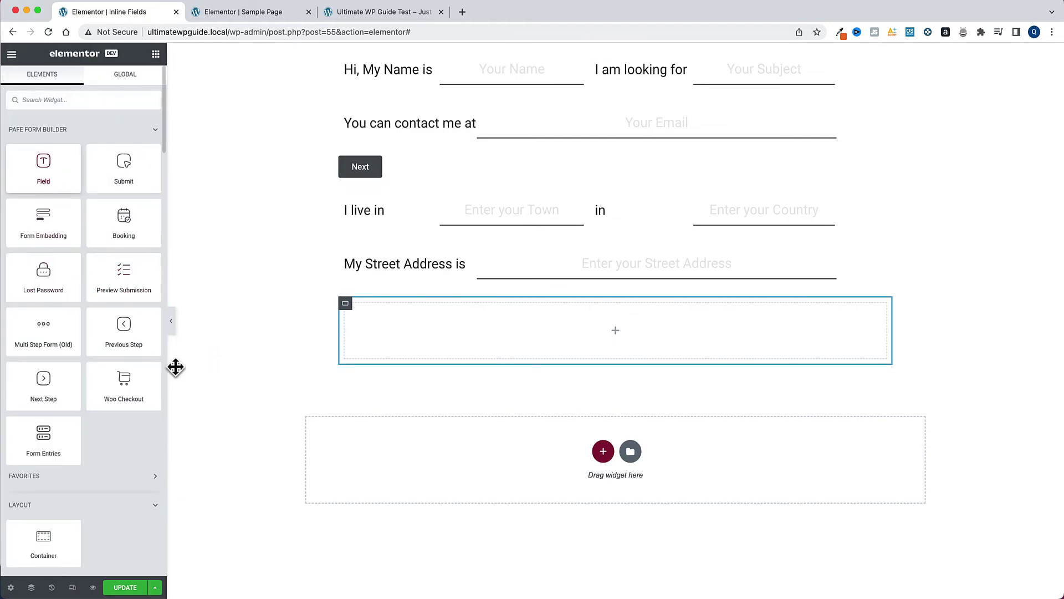
{"action": "left_click_drag", "start_coordinate": [136, 333], "coordinate": [421, 360]}
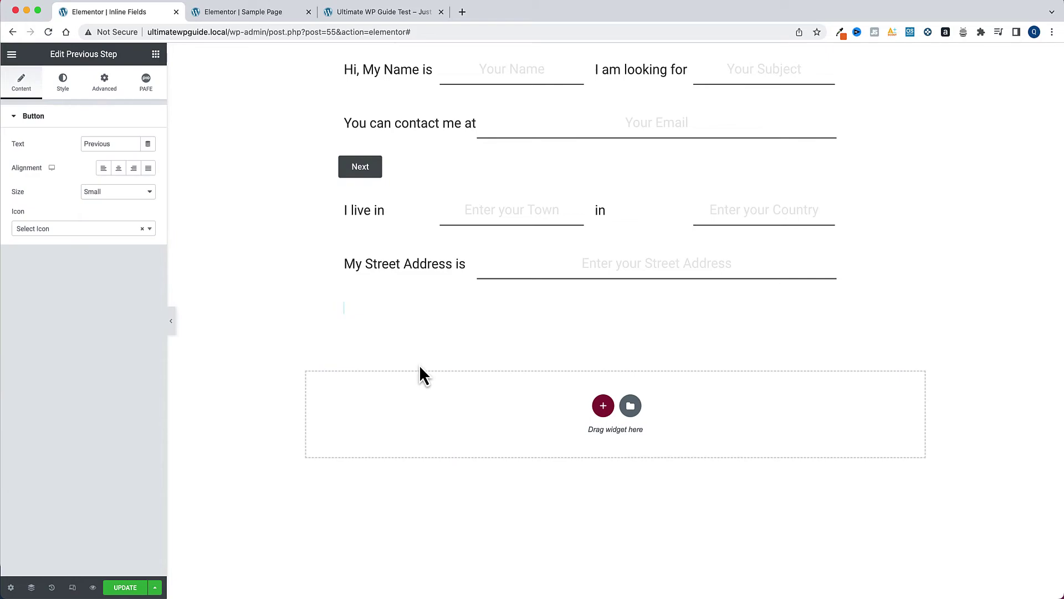
{"action": "left_click", "coordinate": [155, 55]}
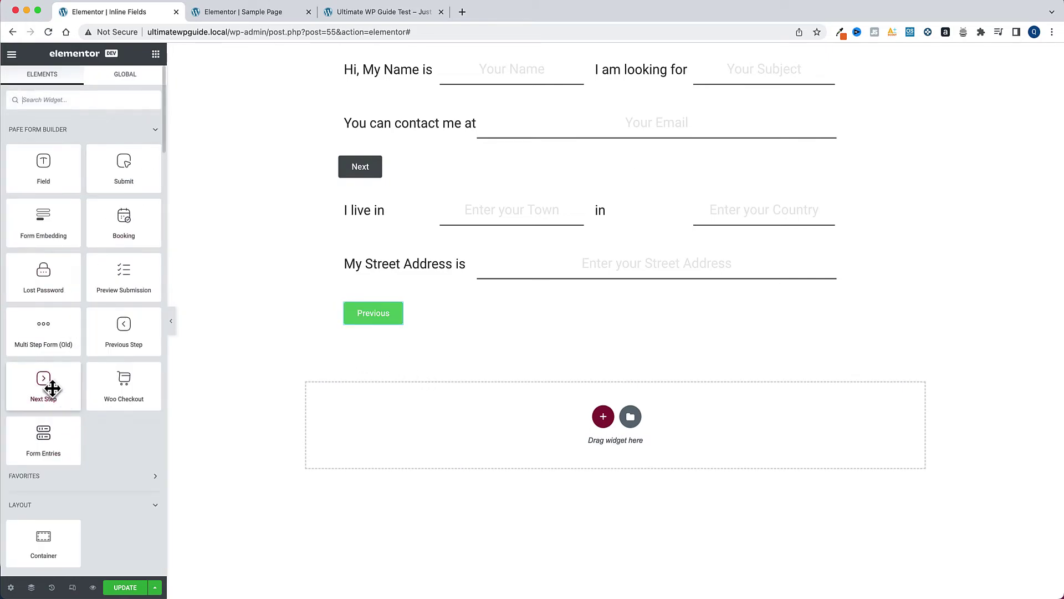
{"action": "left_click_drag", "start_coordinate": [123, 167], "coordinate": [416, 327]}
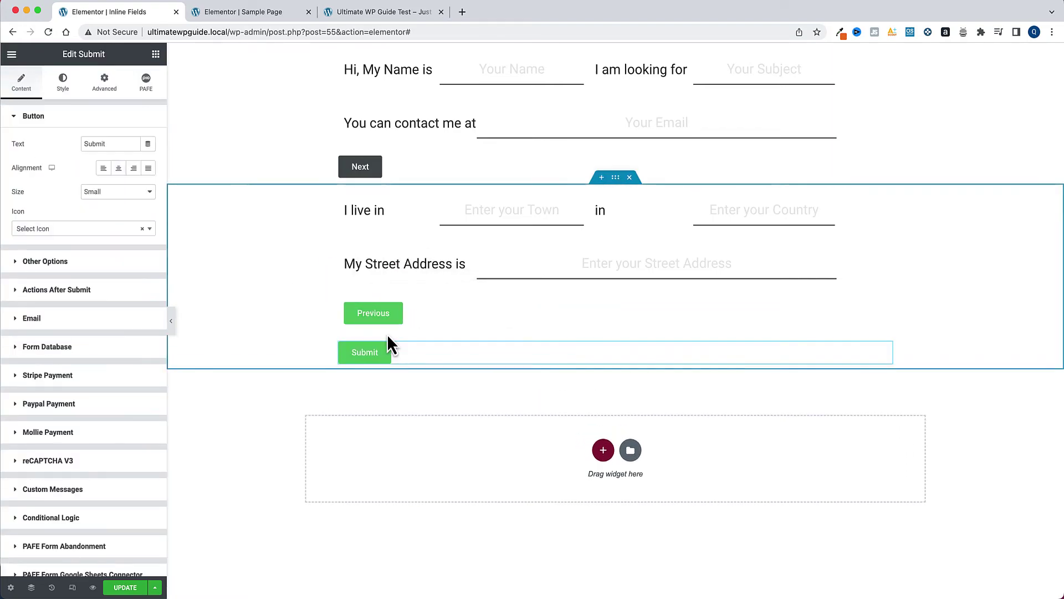
{"action": "left_click_drag", "start_coordinate": [886, 350], "coordinate": [374, 328]}
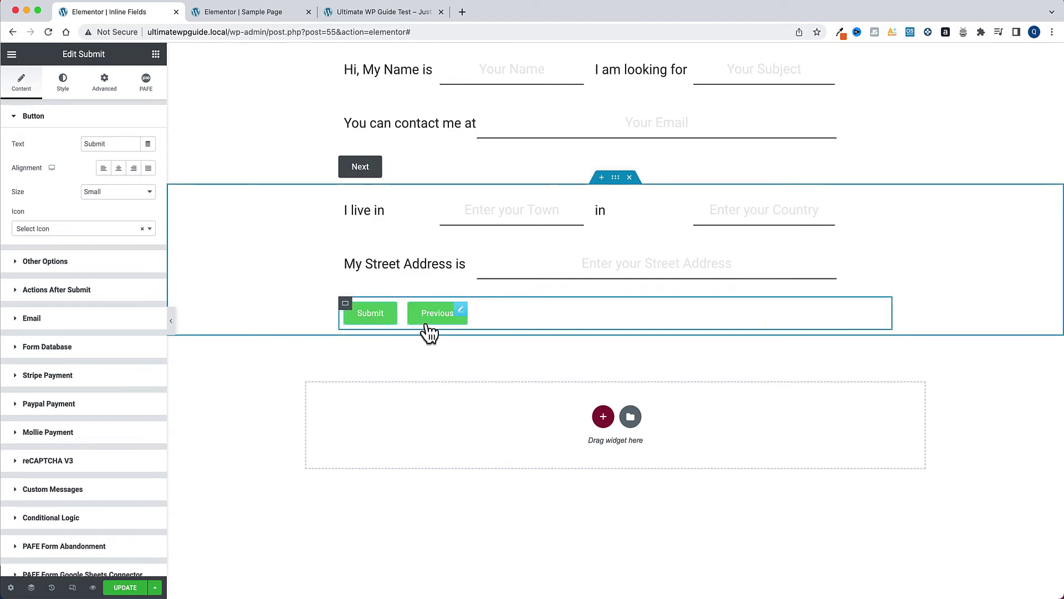
{"action": "left_click_drag", "start_coordinate": [462, 313], "coordinate": [359, 319]}
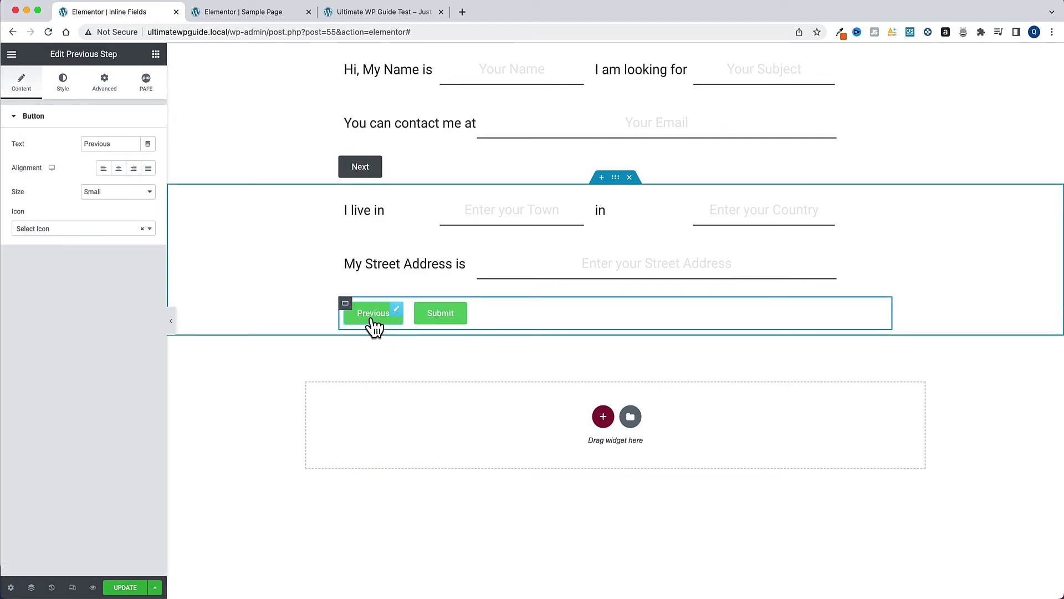
{"action": "left_click", "coordinate": [345, 304]}
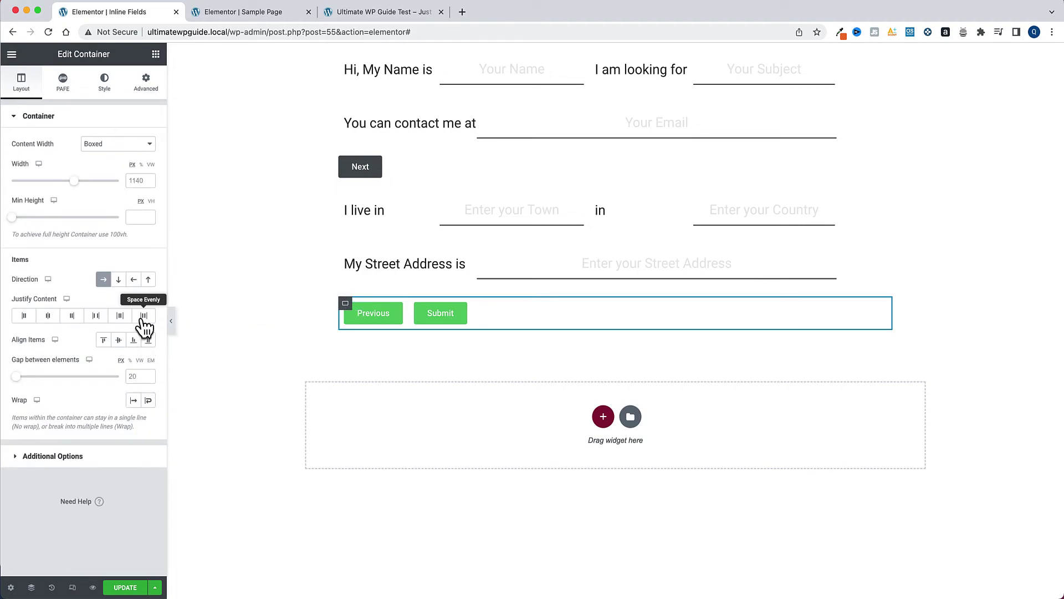
Spread Previous and Submit to opposite ends and give both the Next button's dark style.
{"action": "left_click", "coordinate": [123, 317]}
{"action": "left_click", "coordinate": [97, 318]}
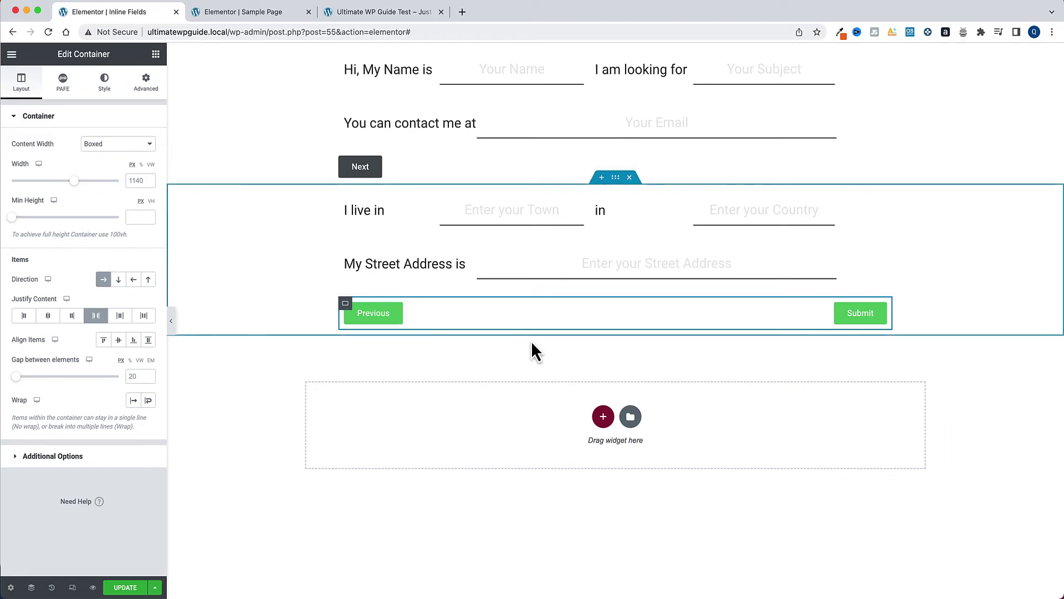
{"action": "right_click", "coordinate": [382, 168]}
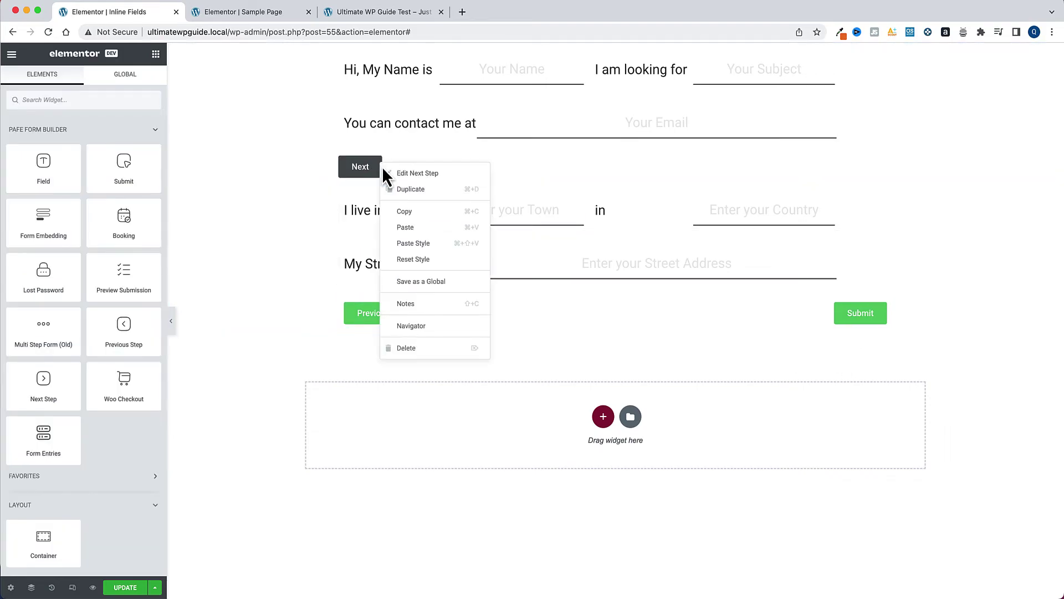
{"action": "left_click", "coordinate": [409, 225]}
{"action": "right_click", "coordinate": [402, 317]}
{"action": "left_click", "coordinate": [436, 388]}
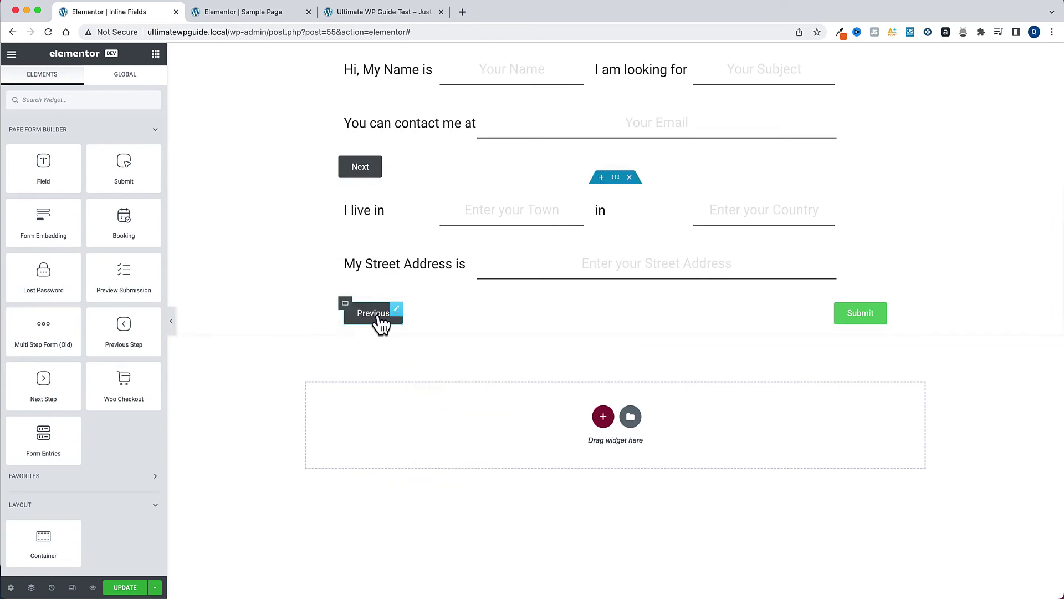
{"action": "right_click", "coordinate": [879, 310]}
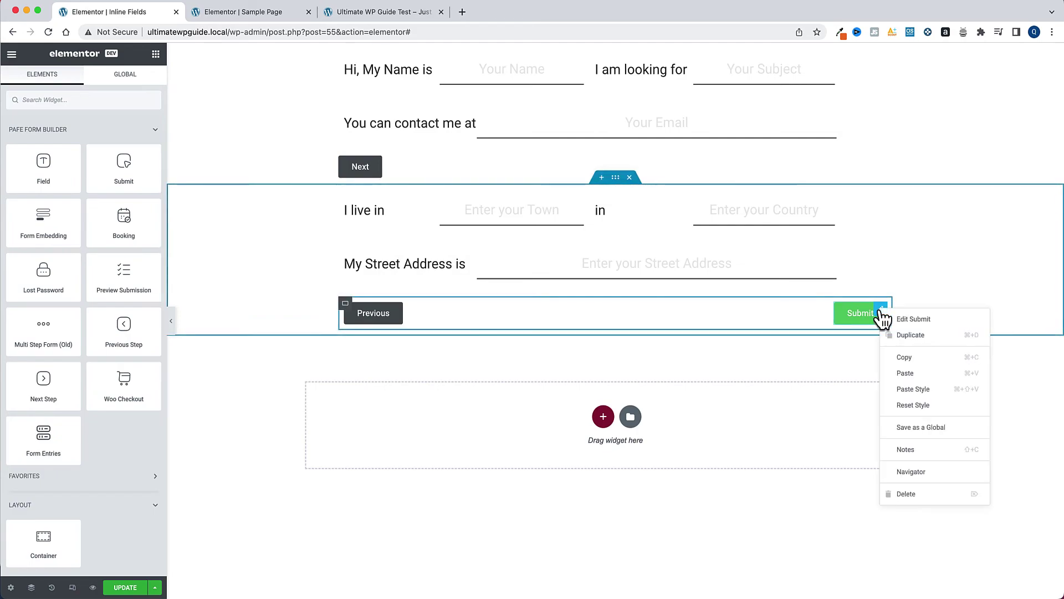
{"action": "left_click", "coordinate": [920, 388]}
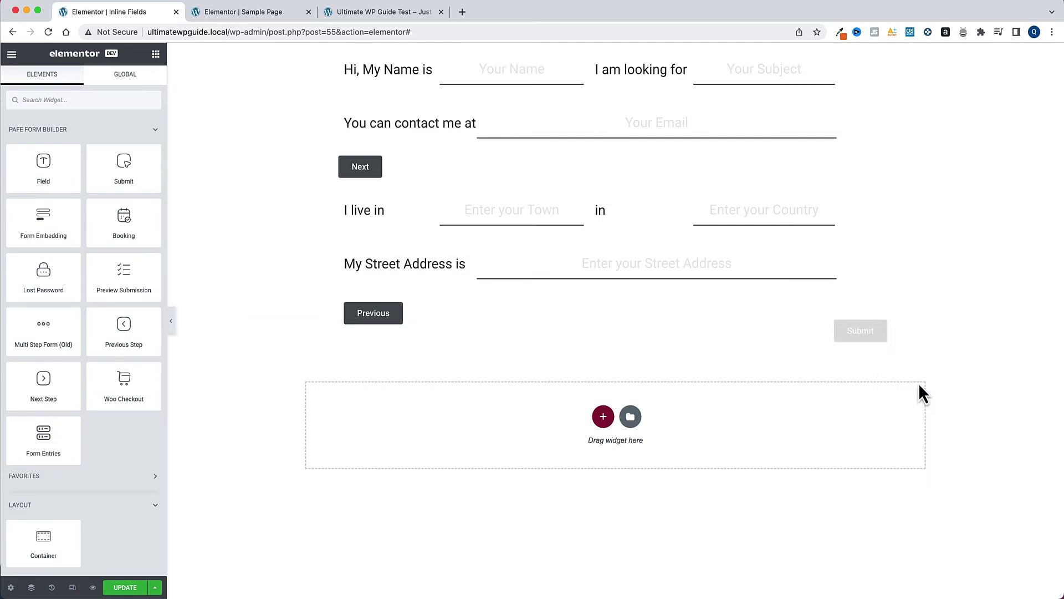
Set the Previous button's PAFE Next/Previous Multi Step Form action to Previous.
{"action": "left_click", "coordinate": [396, 311]}
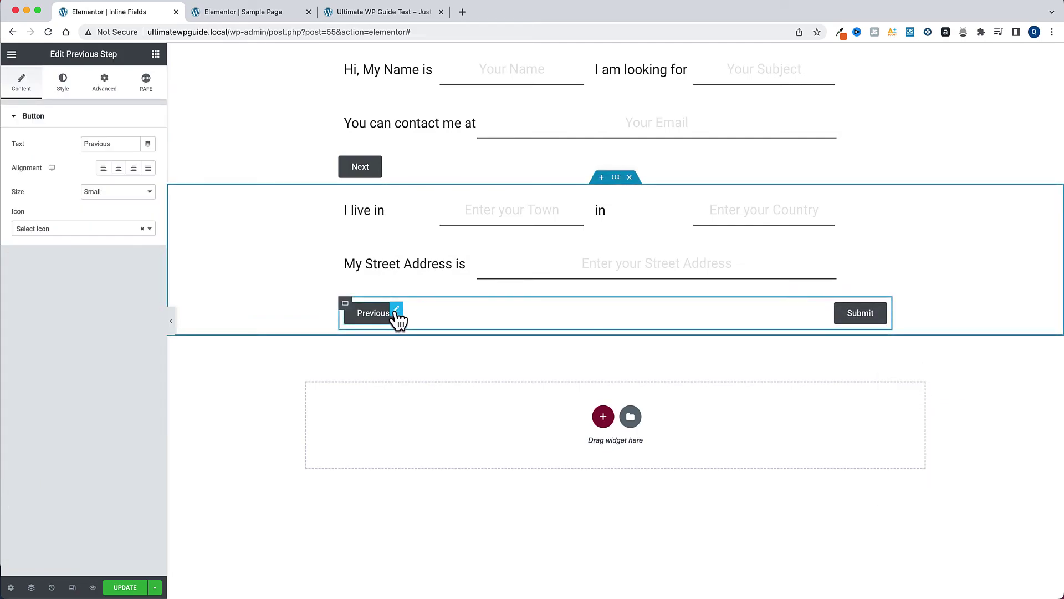
{"action": "left_click", "coordinate": [148, 92]}
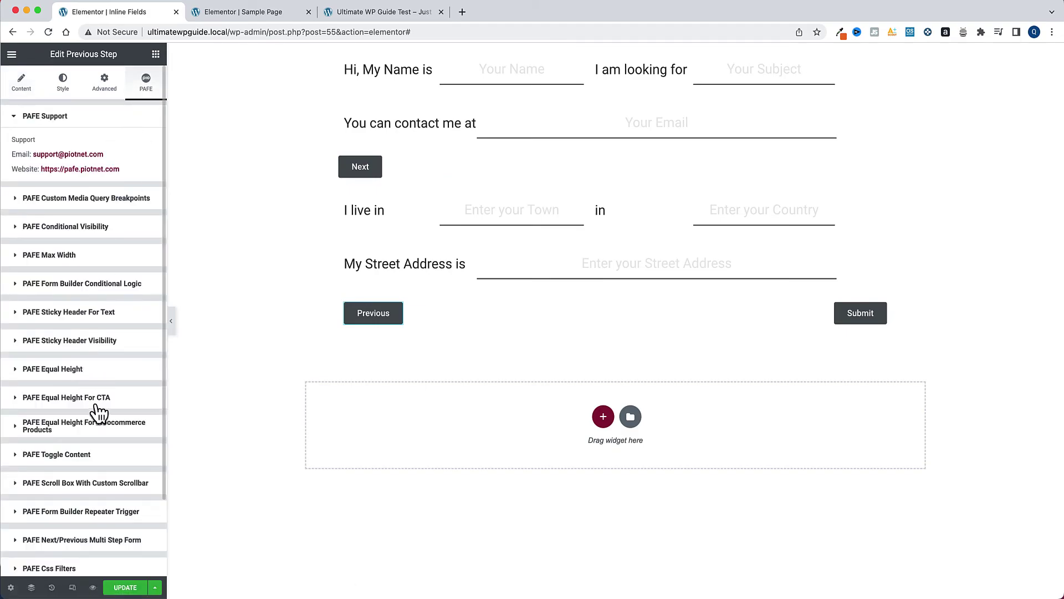
{"action": "scroll", "coordinate": [95, 413], "scroll_direction": "down", "scroll_amount": 1}
{"action": "left_click", "coordinate": [109, 524]}
{"action": "scroll", "coordinate": [106, 482], "scroll_direction": "down", "scroll_amount": 3}
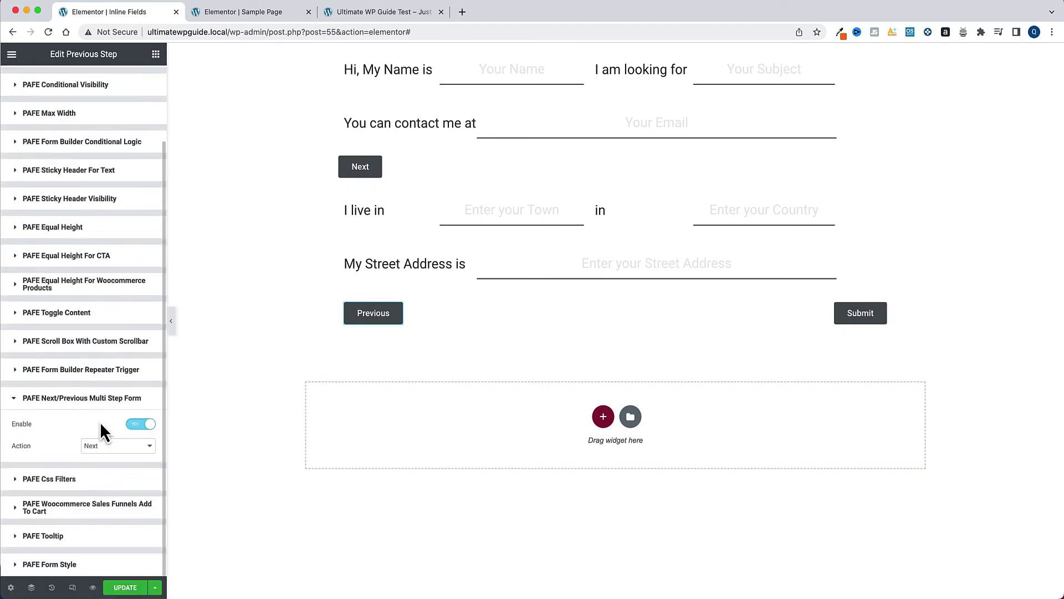
{"action": "left_click", "coordinate": [116, 446]}
{"action": "left_click", "coordinate": [108, 458]}
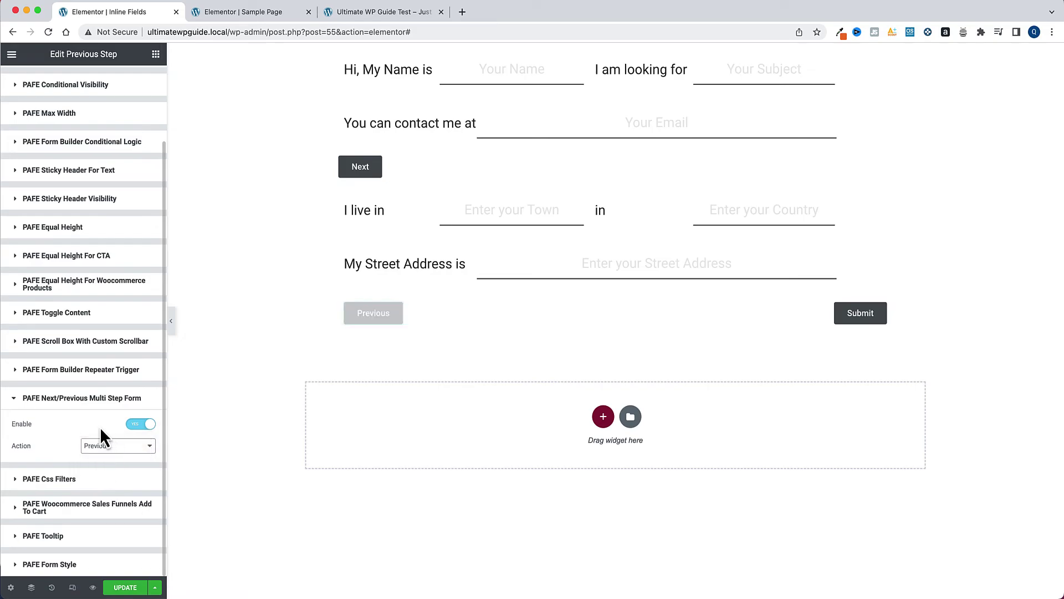
{"action": "left_click", "coordinate": [882, 313]}
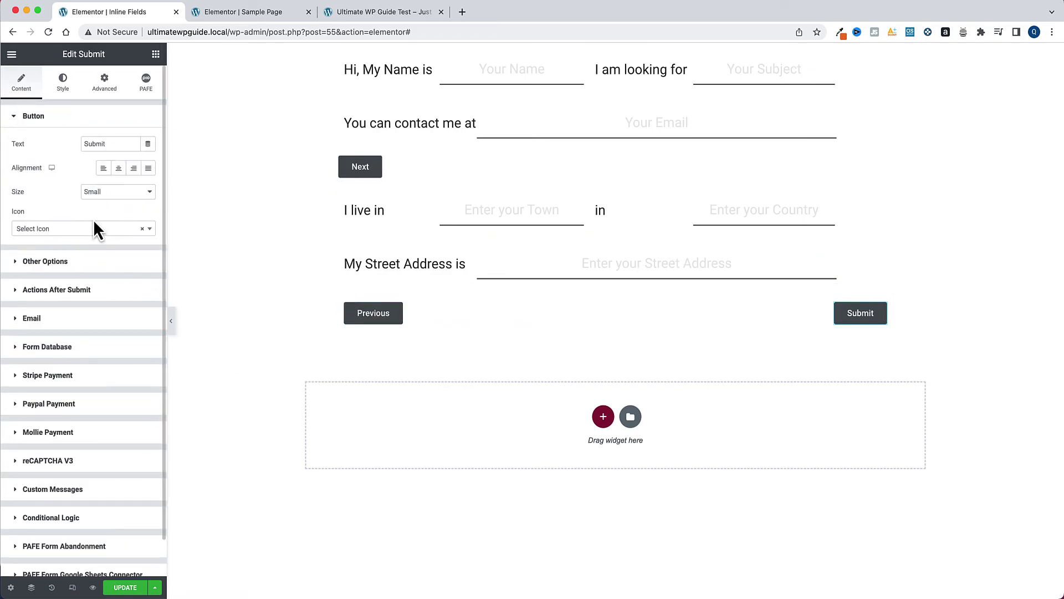
Give the Submit button a paper-plane icon with icon spacing 14.
{"action": "left_click", "coordinate": [53, 231]}
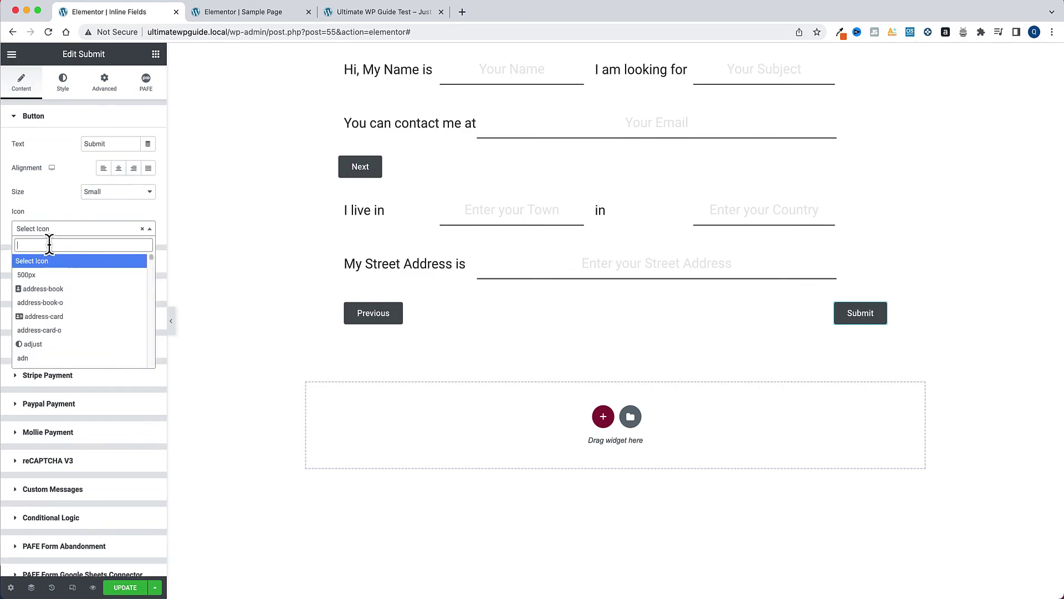
{"action": "type", "text": "paper"}
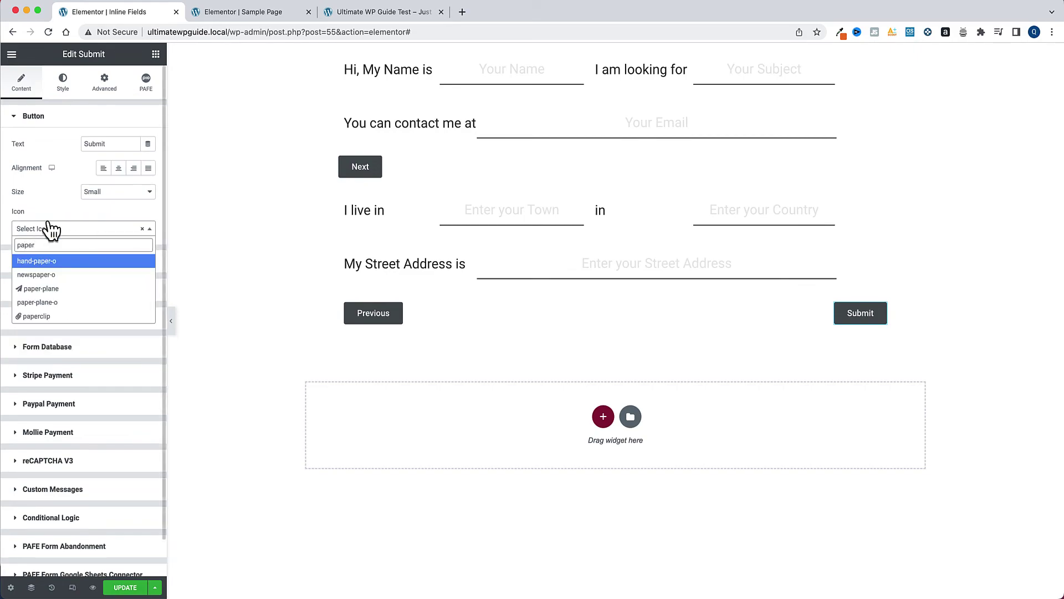
{"action": "left_click", "coordinate": [50, 303]}
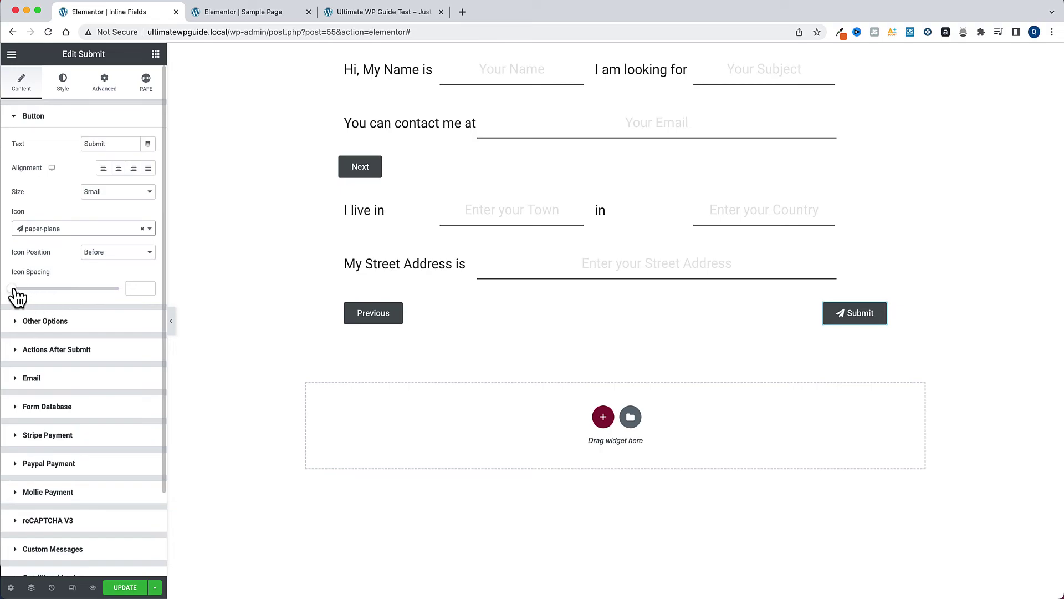
{"action": "left_click_drag", "start_coordinate": [22, 289], "coordinate": [42, 291]}
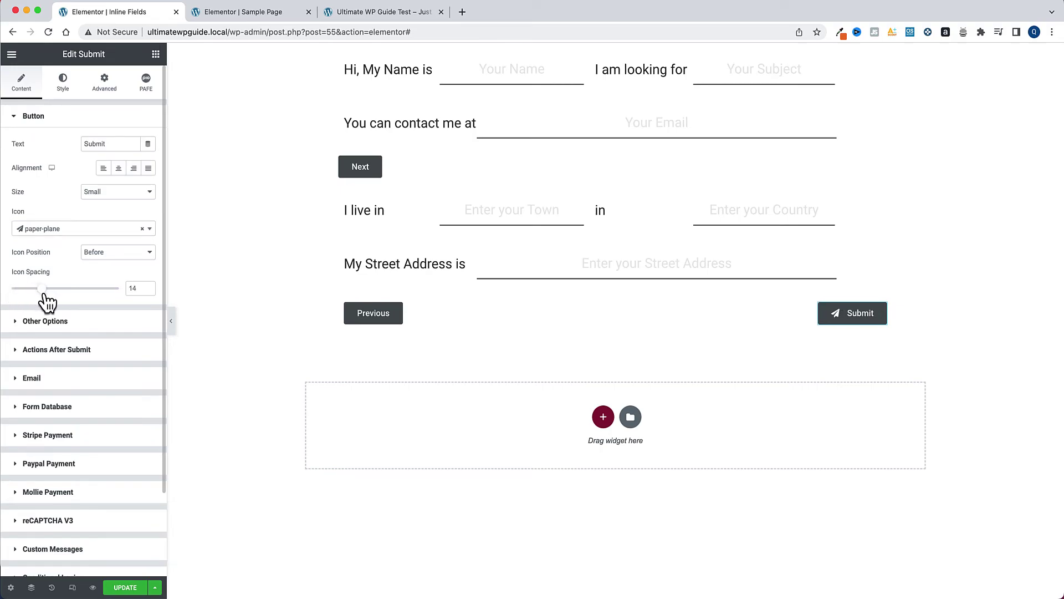
Review and collapse the after-submit actions, then go to the Sample Page editor.
{"action": "left_click", "coordinate": [30, 350]}
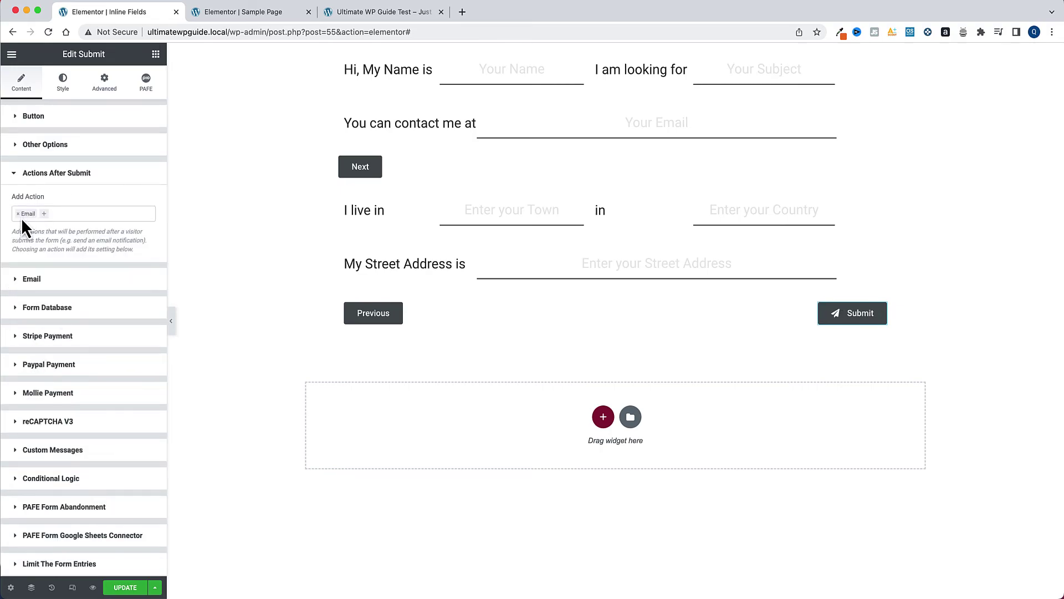
{"action": "left_click", "coordinate": [17, 178]}
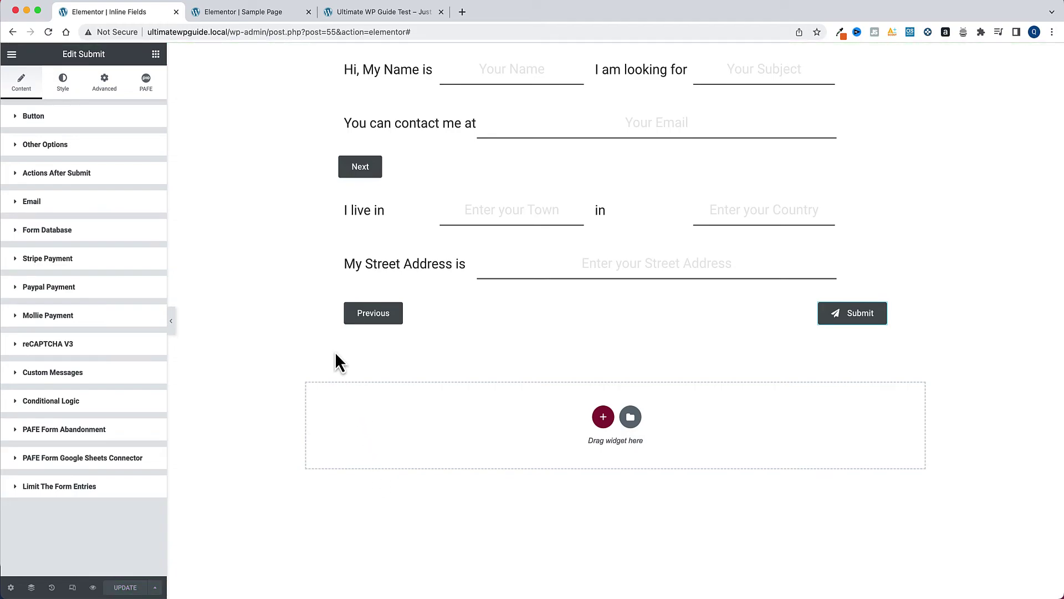
{"action": "left_click", "coordinate": [245, 14]}
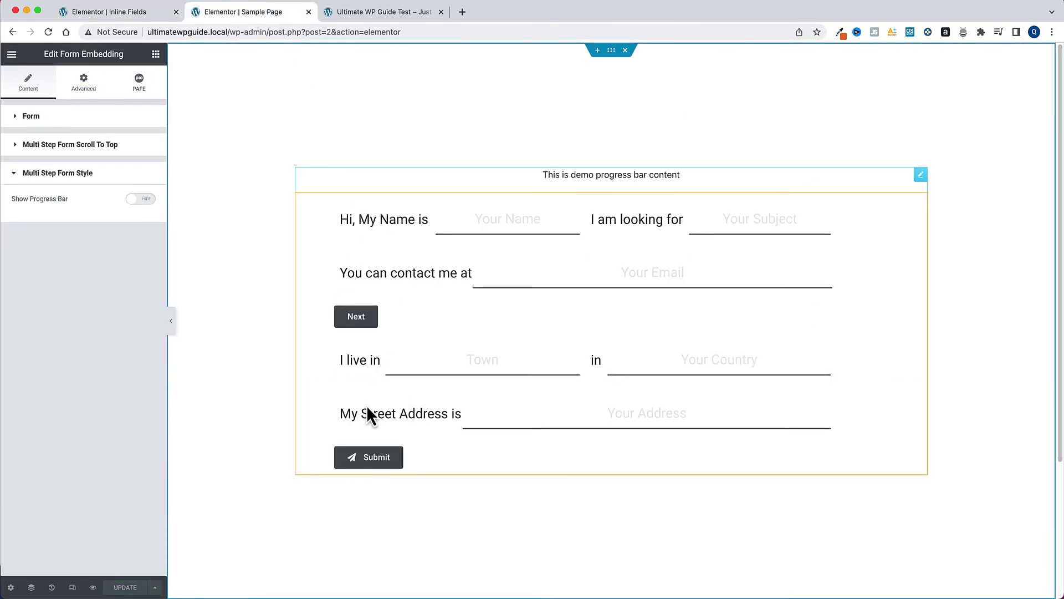
Reload the Sample Page editor to show the updated form, then view the live preview.
{"action": "left_click", "coordinate": [48, 32]}
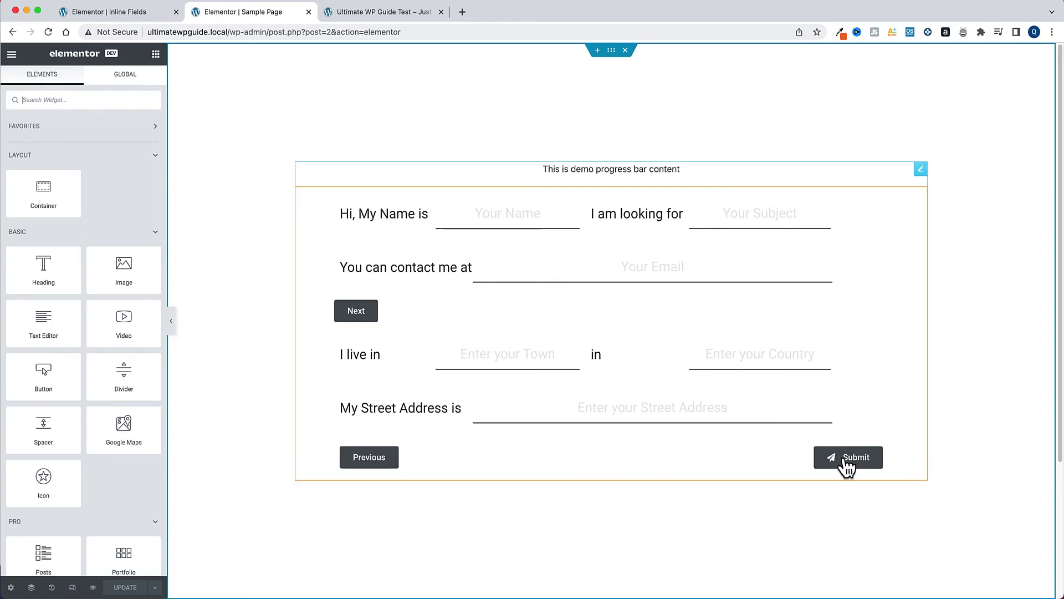
{"action": "left_click", "coordinate": [376, 15]}
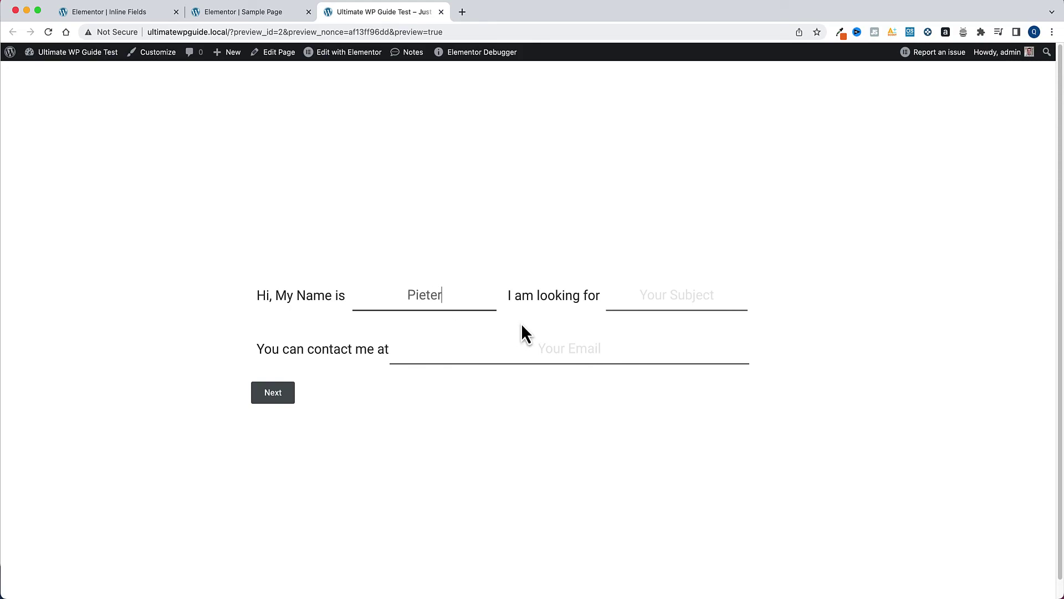
Fill step one with 'Something' in I am looking for, plus a contact e-mail.
{"action": "left_click", "coordinate": [708, 297]}
{"action": "type", "text": "Something"}
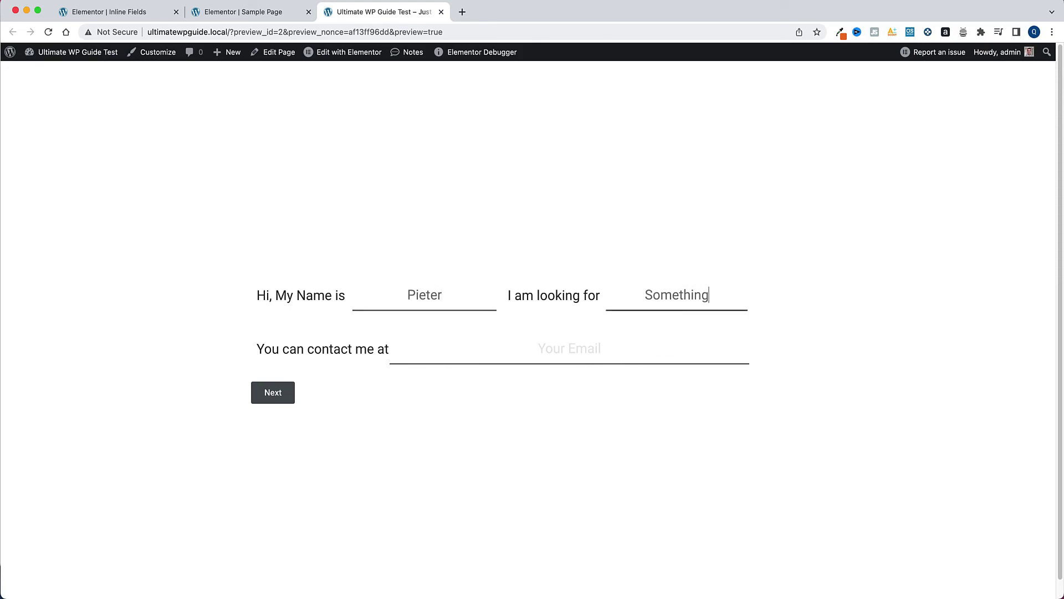
{"action": "left_click", "coordinate": [596, 353]}
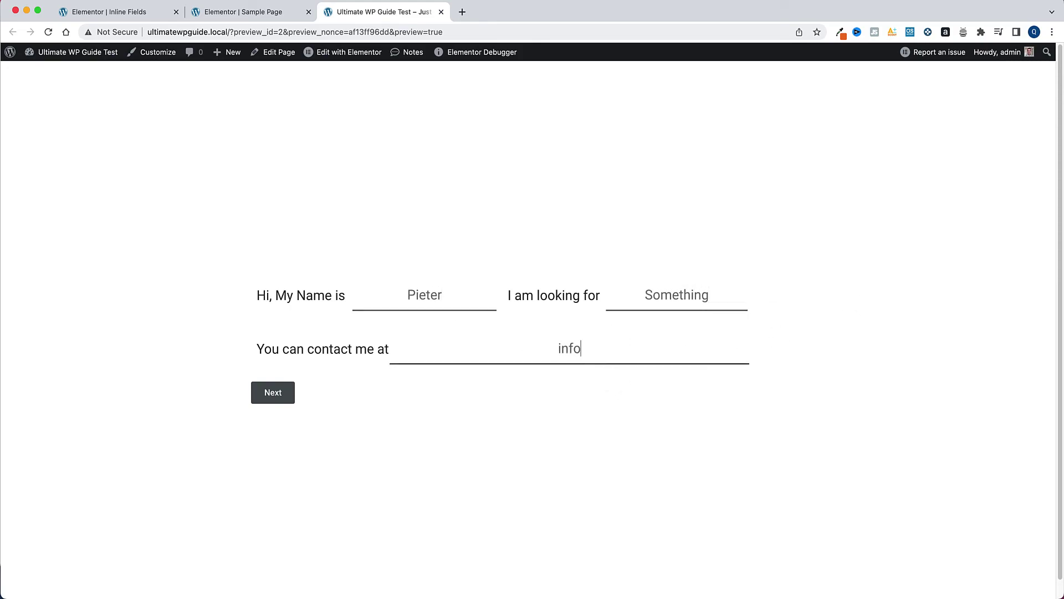
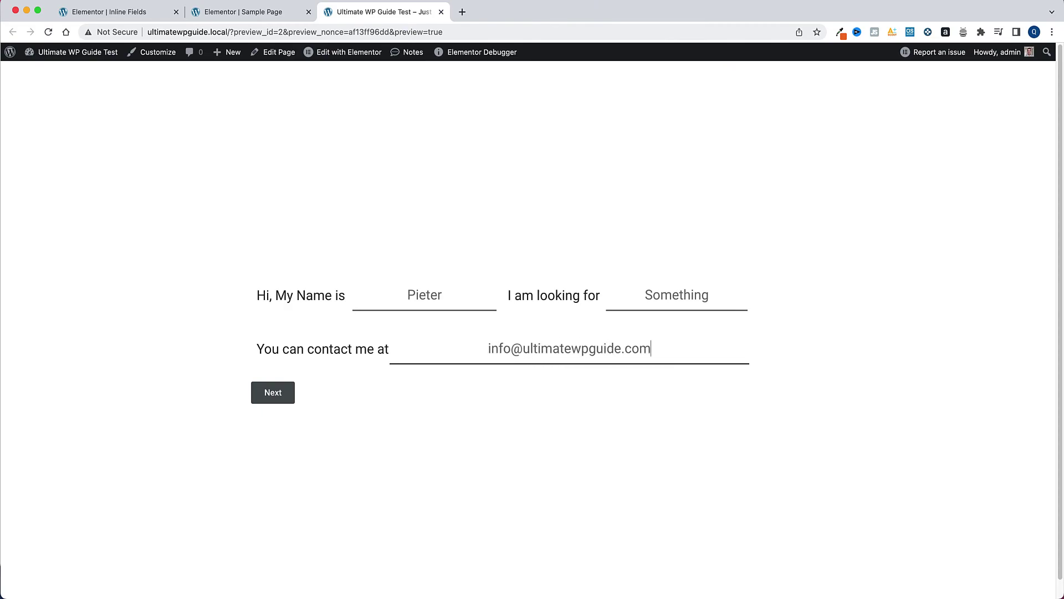
Test Next and Previous between the steps, then return to the Inline Fields editor.
{"action": "left_click", "coordinate": [275, 395]}
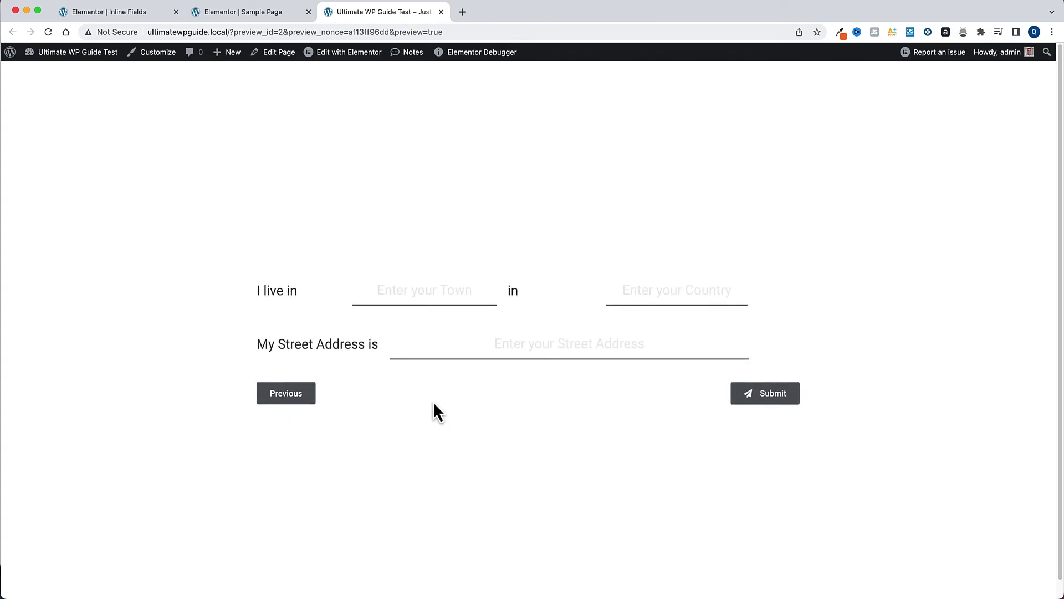
{"action": "left_click", "coordinate": [295, 404]}
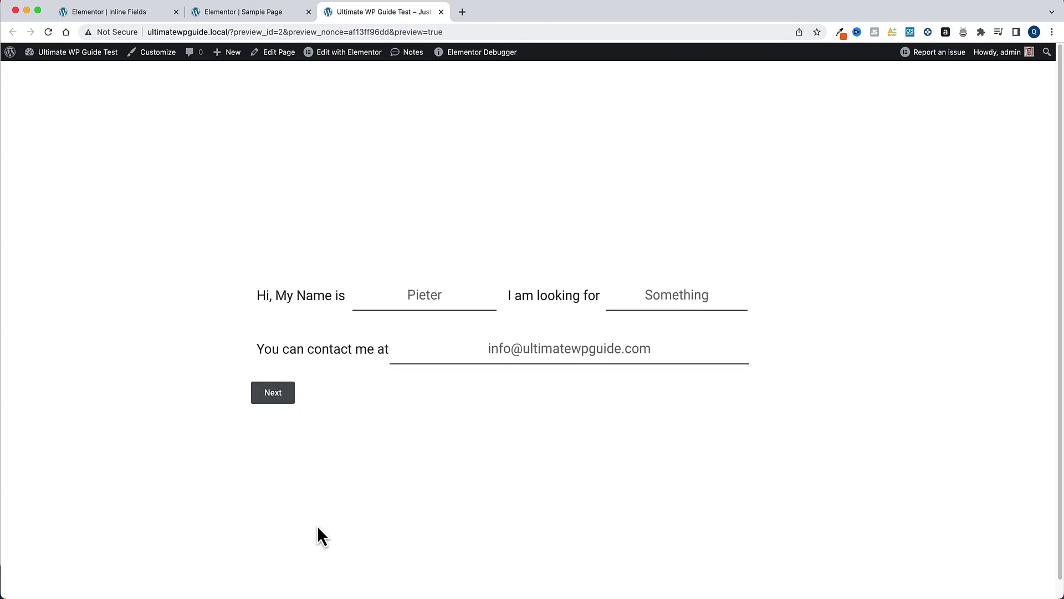
{"action": "left_click", "coordinate": [252, 12]}
{"action": "left_click", "coordinate": [129, 12]}
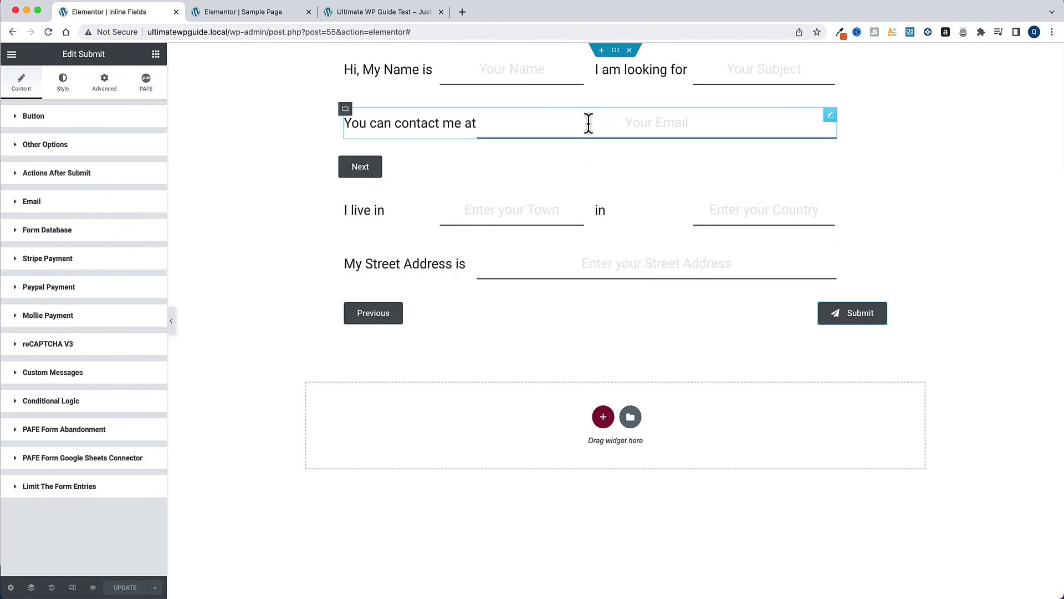
Select the first step's container, then return via the Sample Page to the live preview.
{"action": "left_click", "coordinate": [618, 58]}
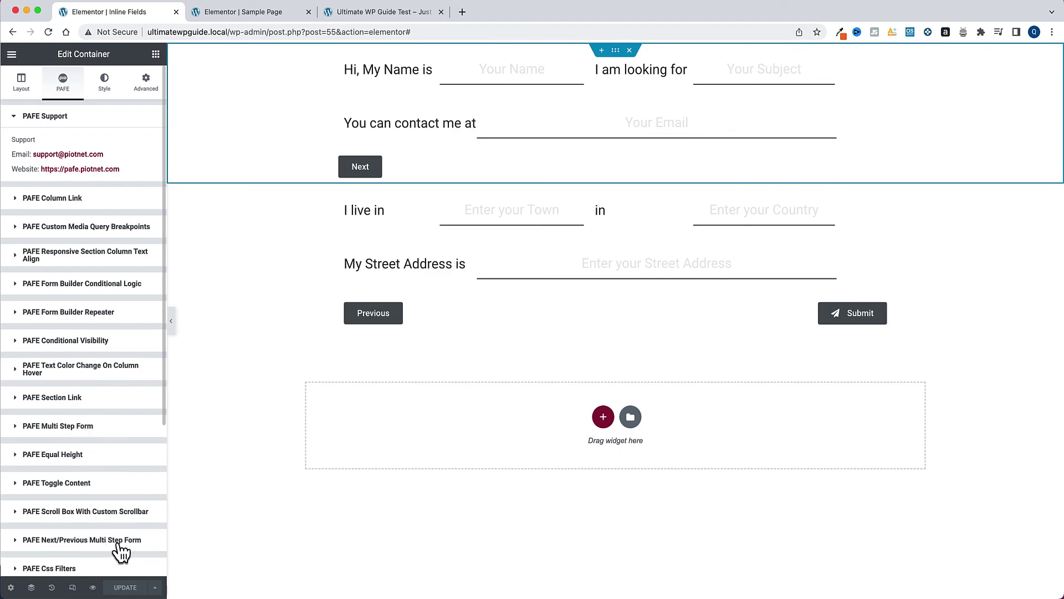
{"action": "left_click", "coordinate": [251, 14]}
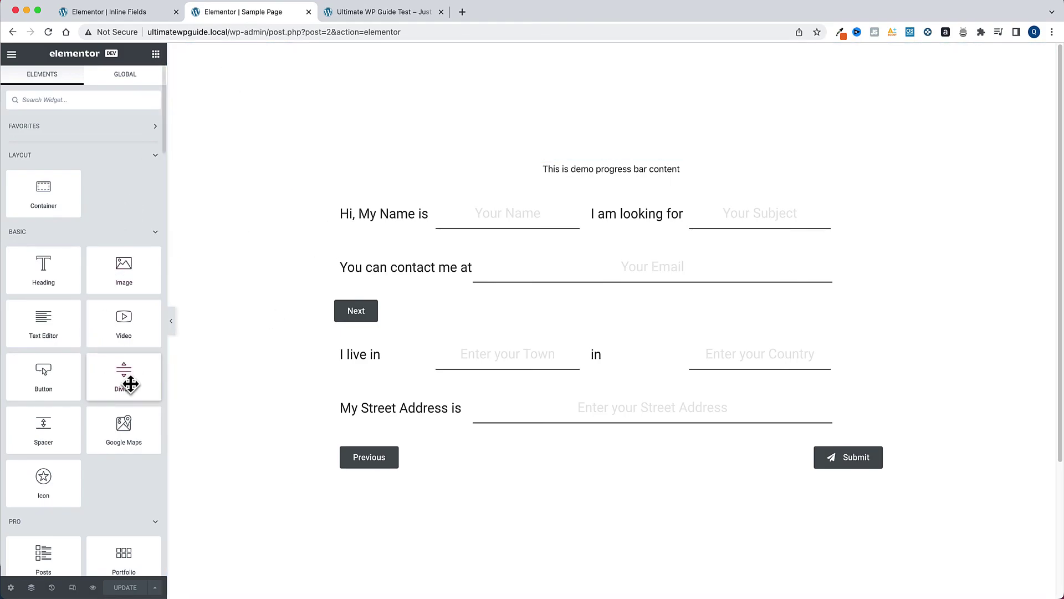
{"action": "scroll", "coordinate": [126, 380], "scroll_direction": "down", "scroll_amount": 15}
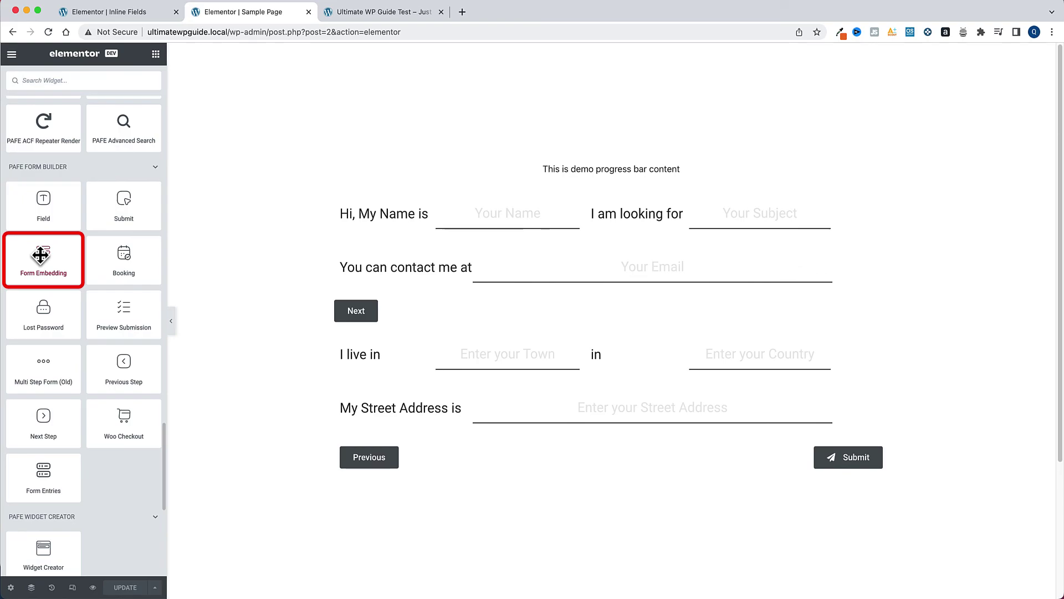
{"action": "left_click", "coordinate": [388, 13]}
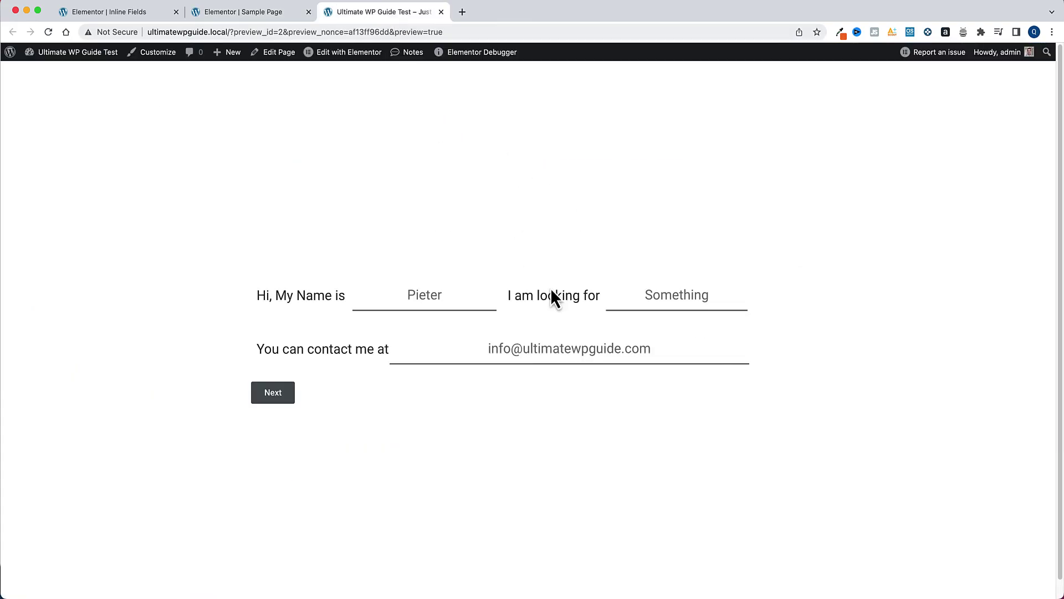